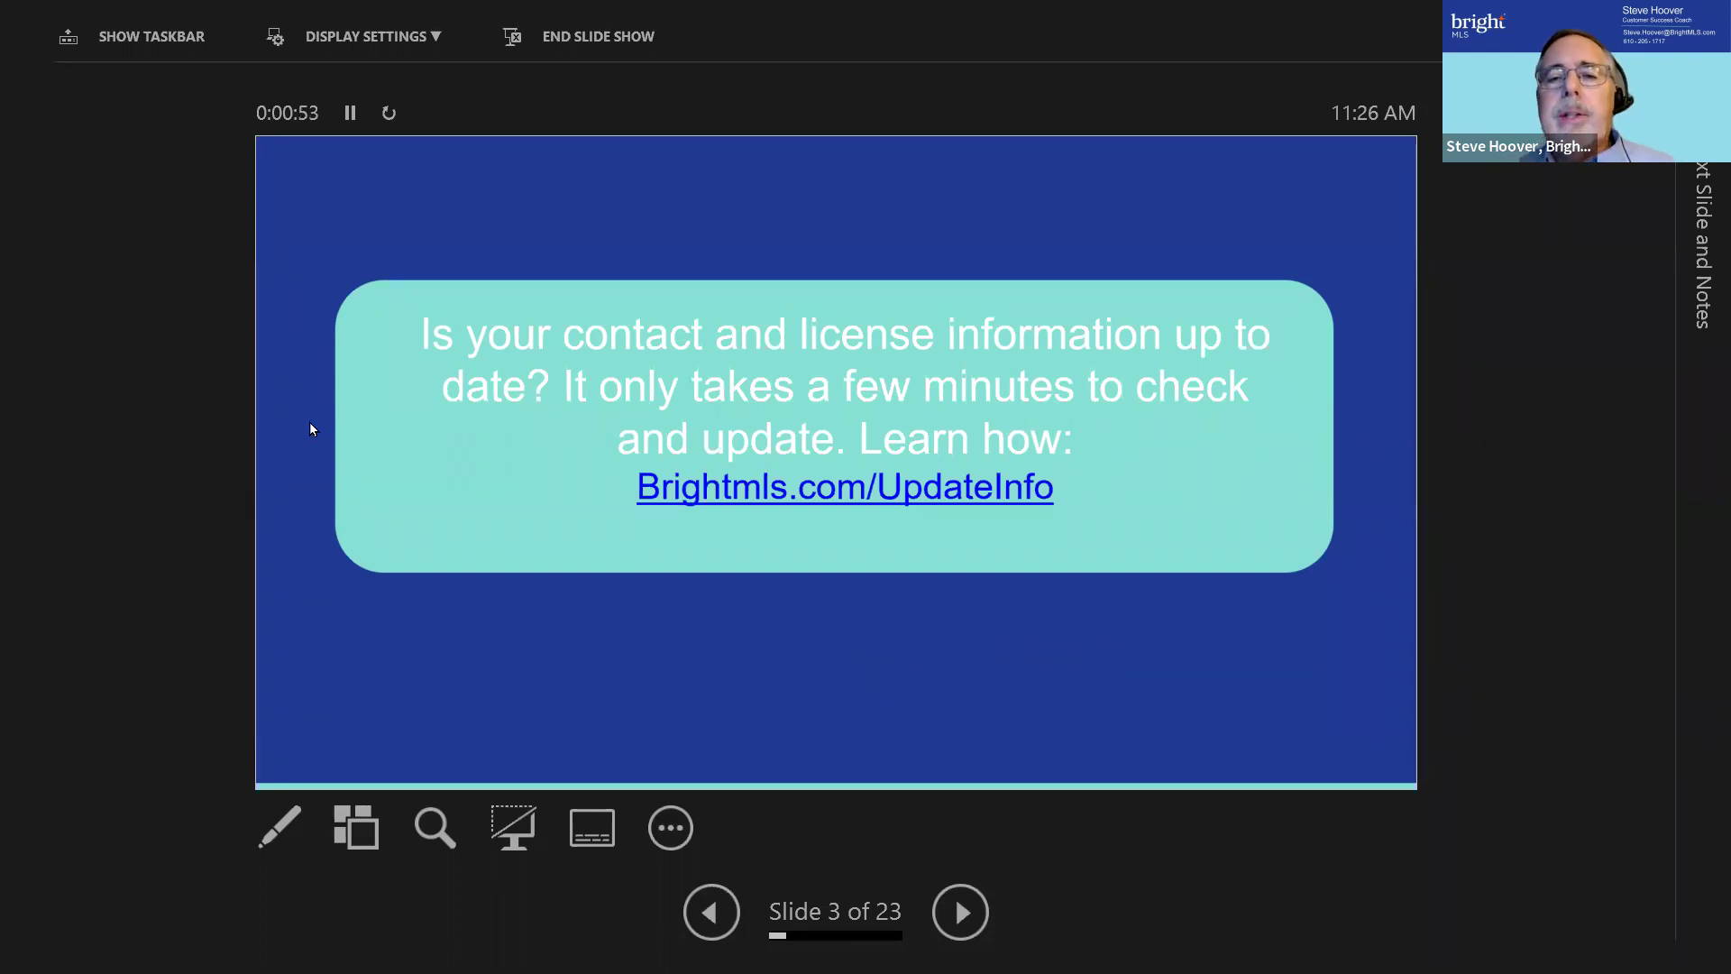
- Advance to the Listing Management & Searching Updates slide, leave the slide show and switch to the March 9 updates article in Chrome
{"action": "left_click", "coordinate": [311, 429]}
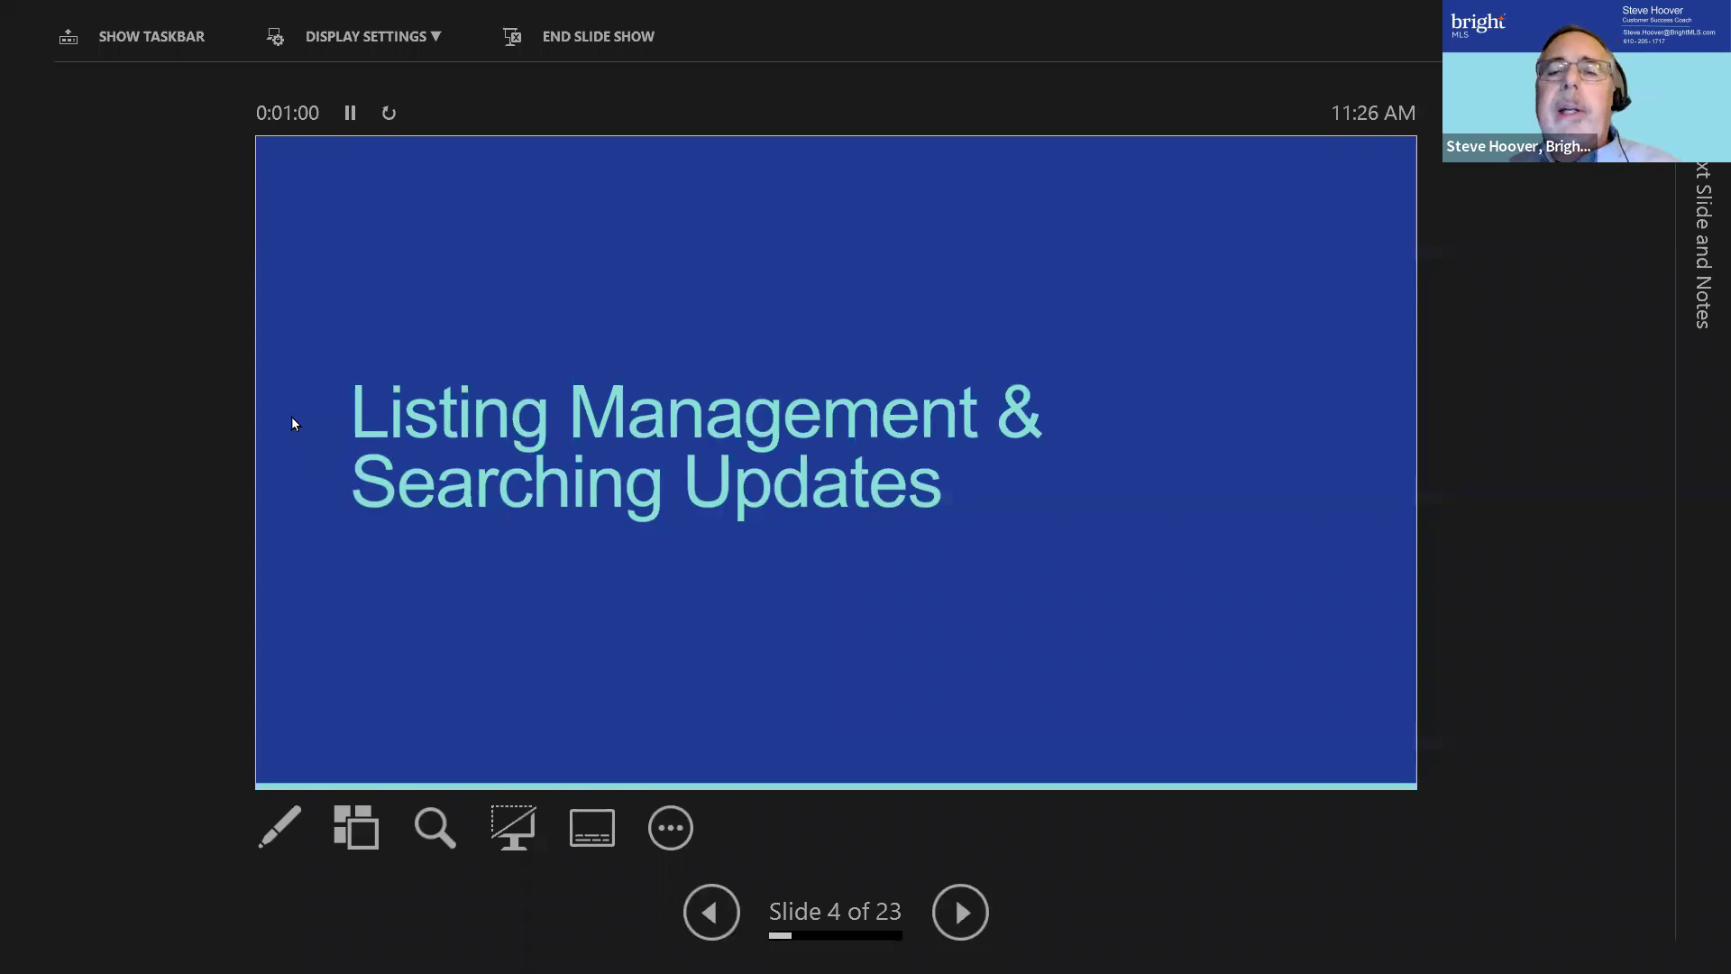
{"action": "key", "text": "Escape"}
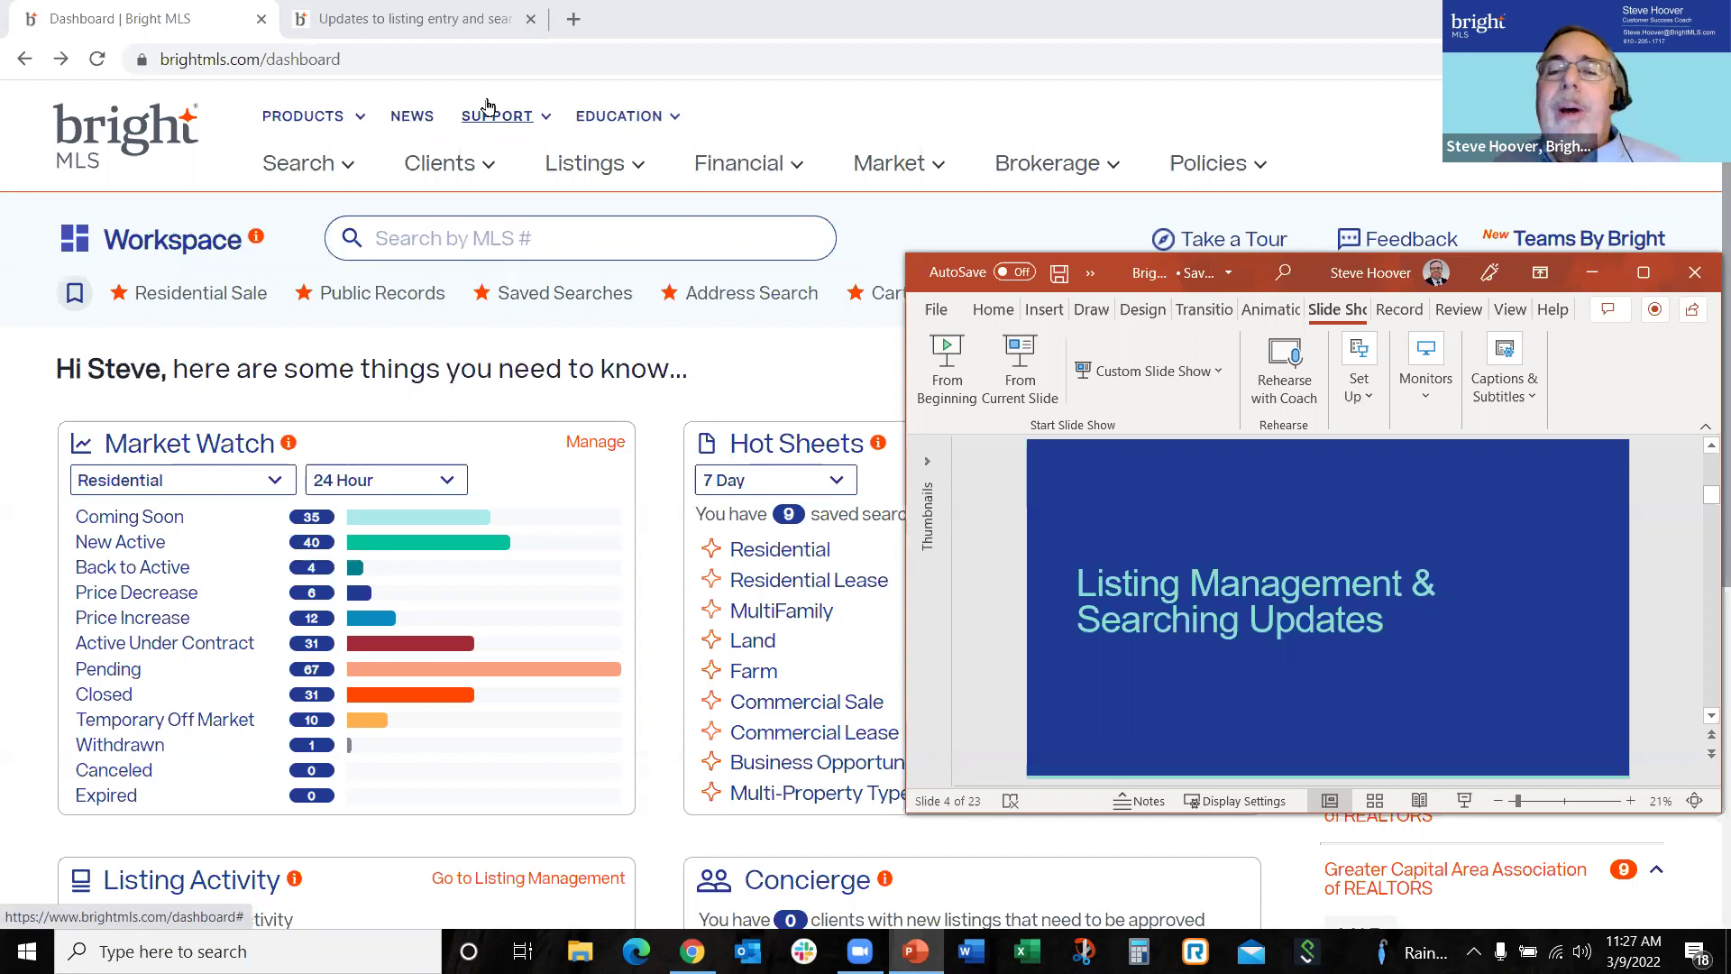
{"action": "left_click", "coordinate": [418, 20]}
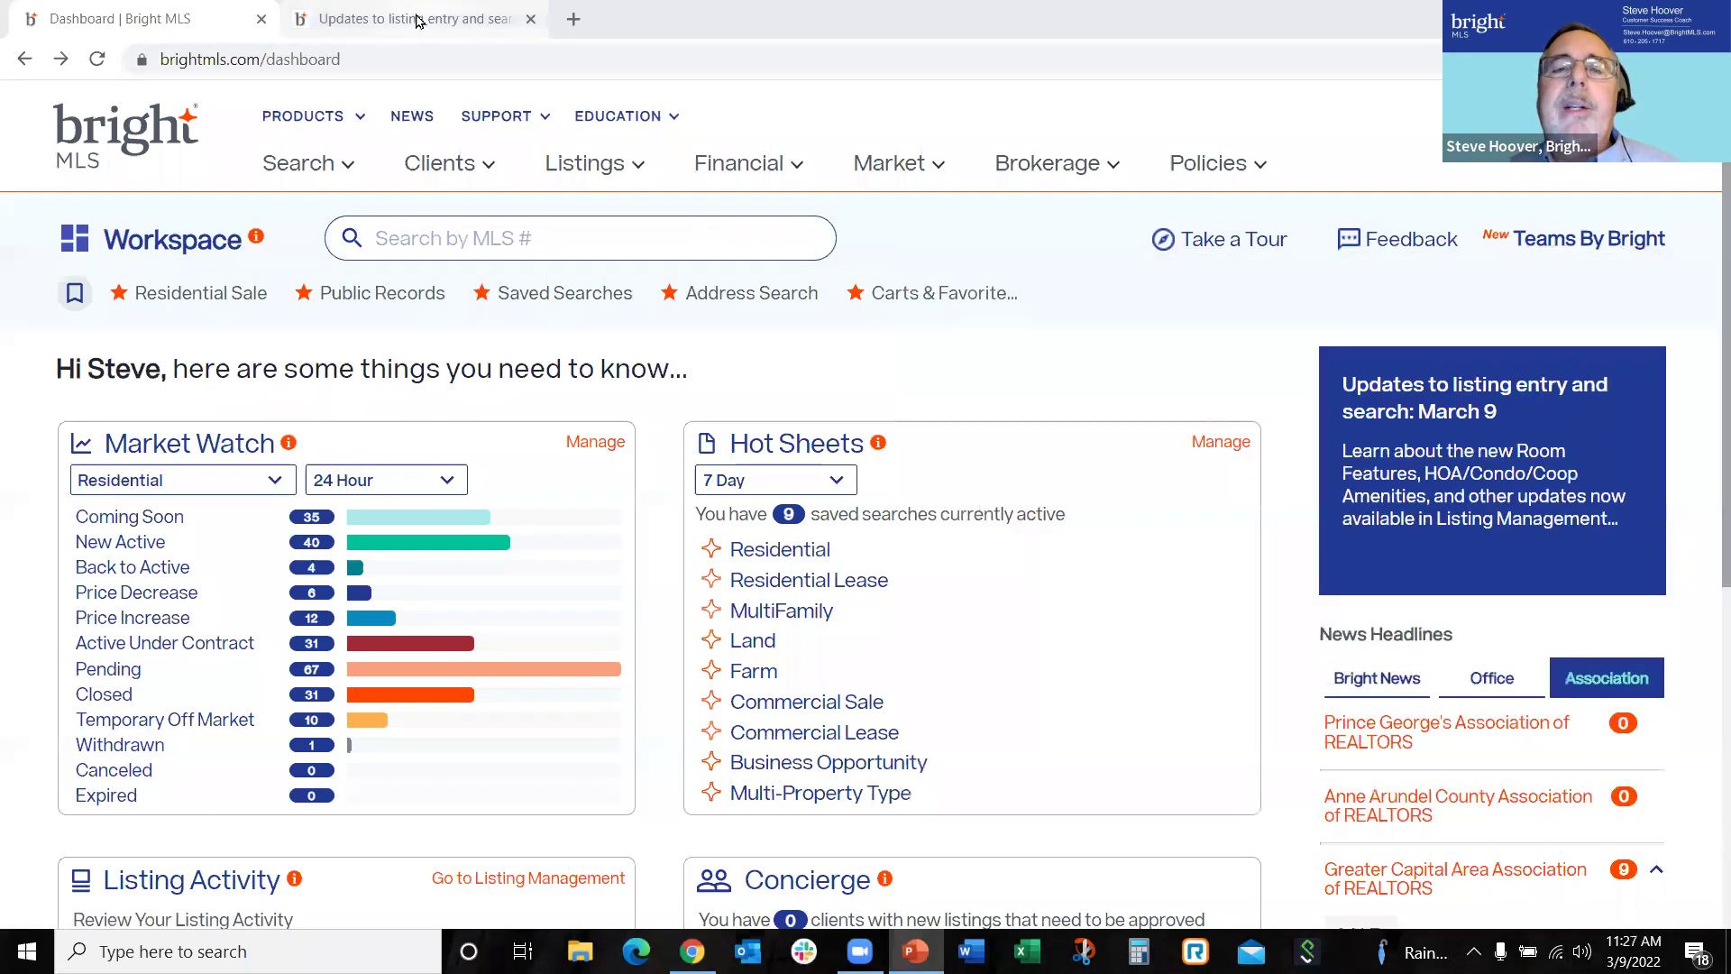
{"action": "left_click", "coordinate": [418, 20]}
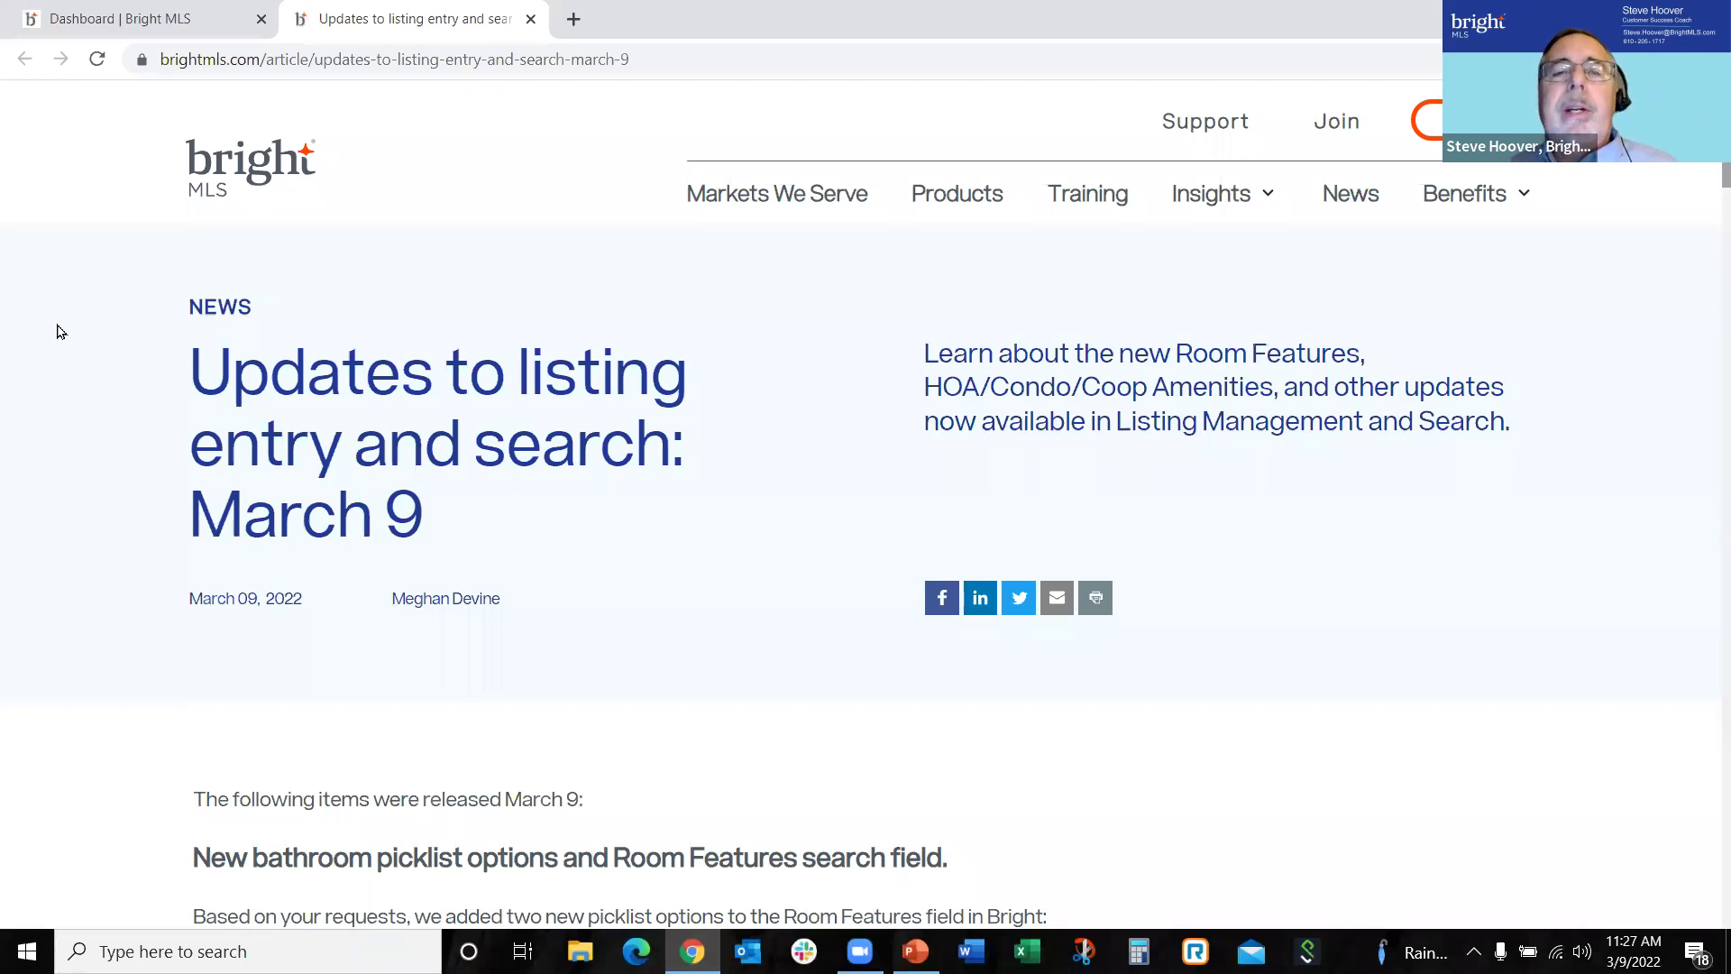
- Copy the web address of the article on the March 9 listing entry and search updates
{"action": "scroll", "coordinate": [54, 332], "scroll_direction": "down", "scroll_amount": 1}
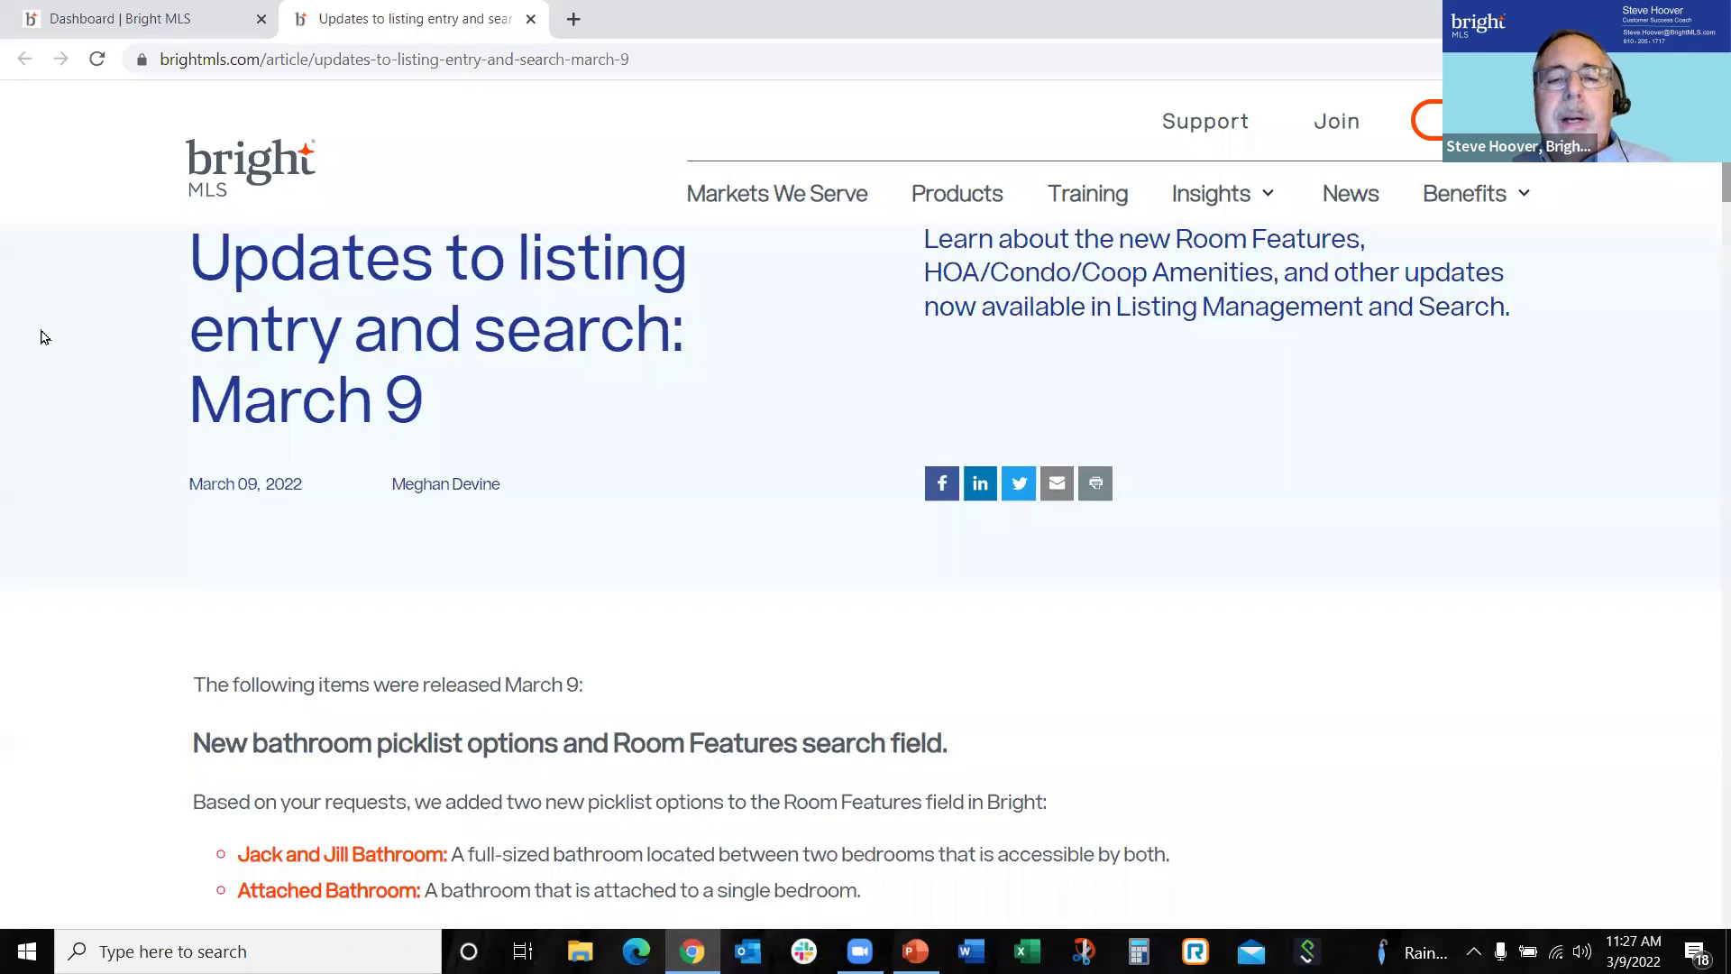
{"action": "scroll", "coordinate": [40, 337], "scroll_direction": "down", "scroll_amount": 2}
{"action": "scroll", "coordinate": [40, 336], "scroll_direction": "down", "scroll_amount": 1}
{"action": "scroll", "coordinate": [38, 335], "scroll_direction": "down", "scroll_amount": 1}
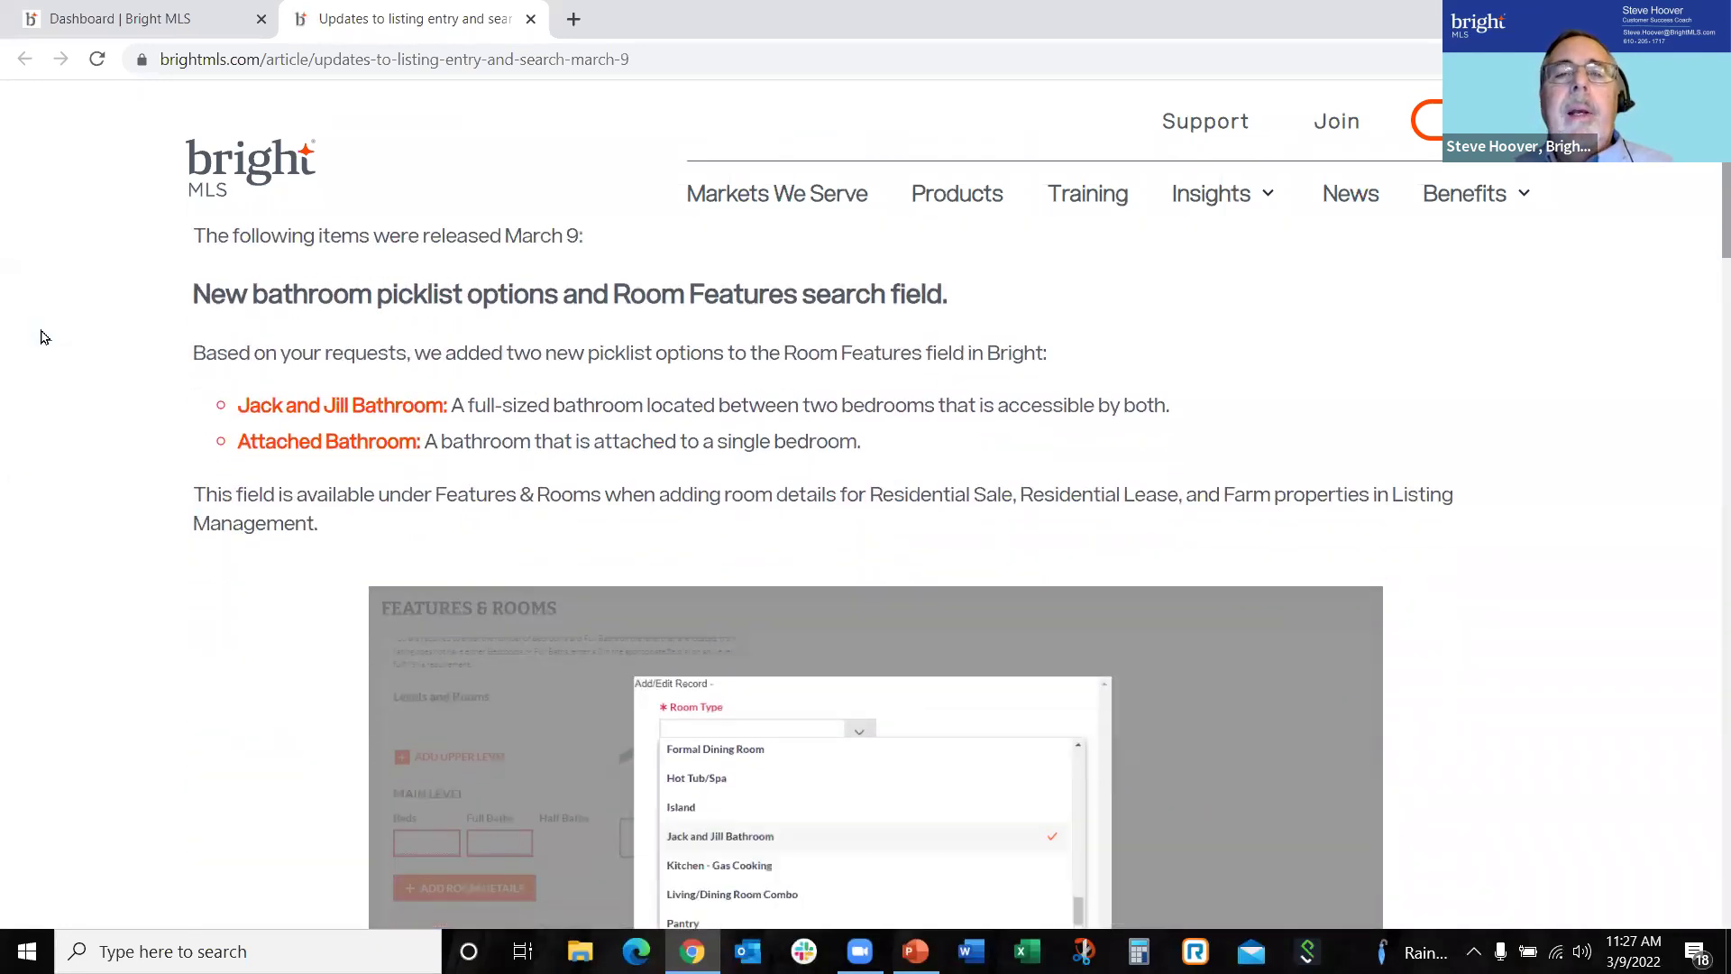
{"action": "left_click", "coordinate": [308, 61]}
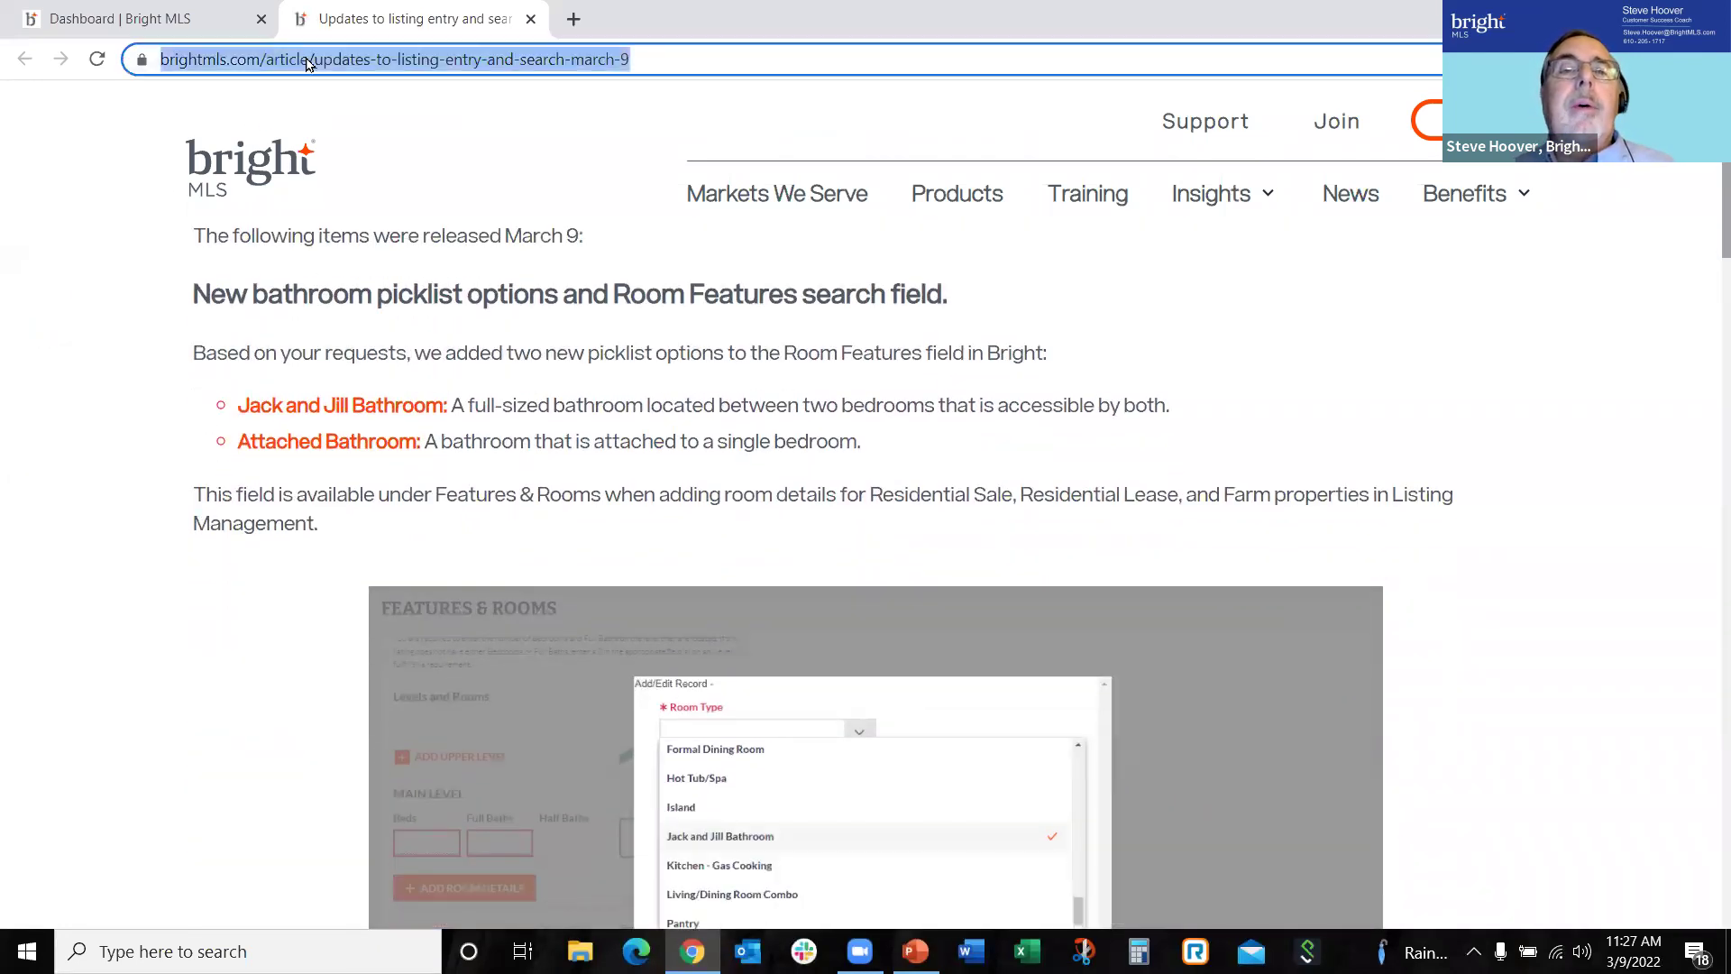
{"action": "right_click", "coordinate": [308, 61]}
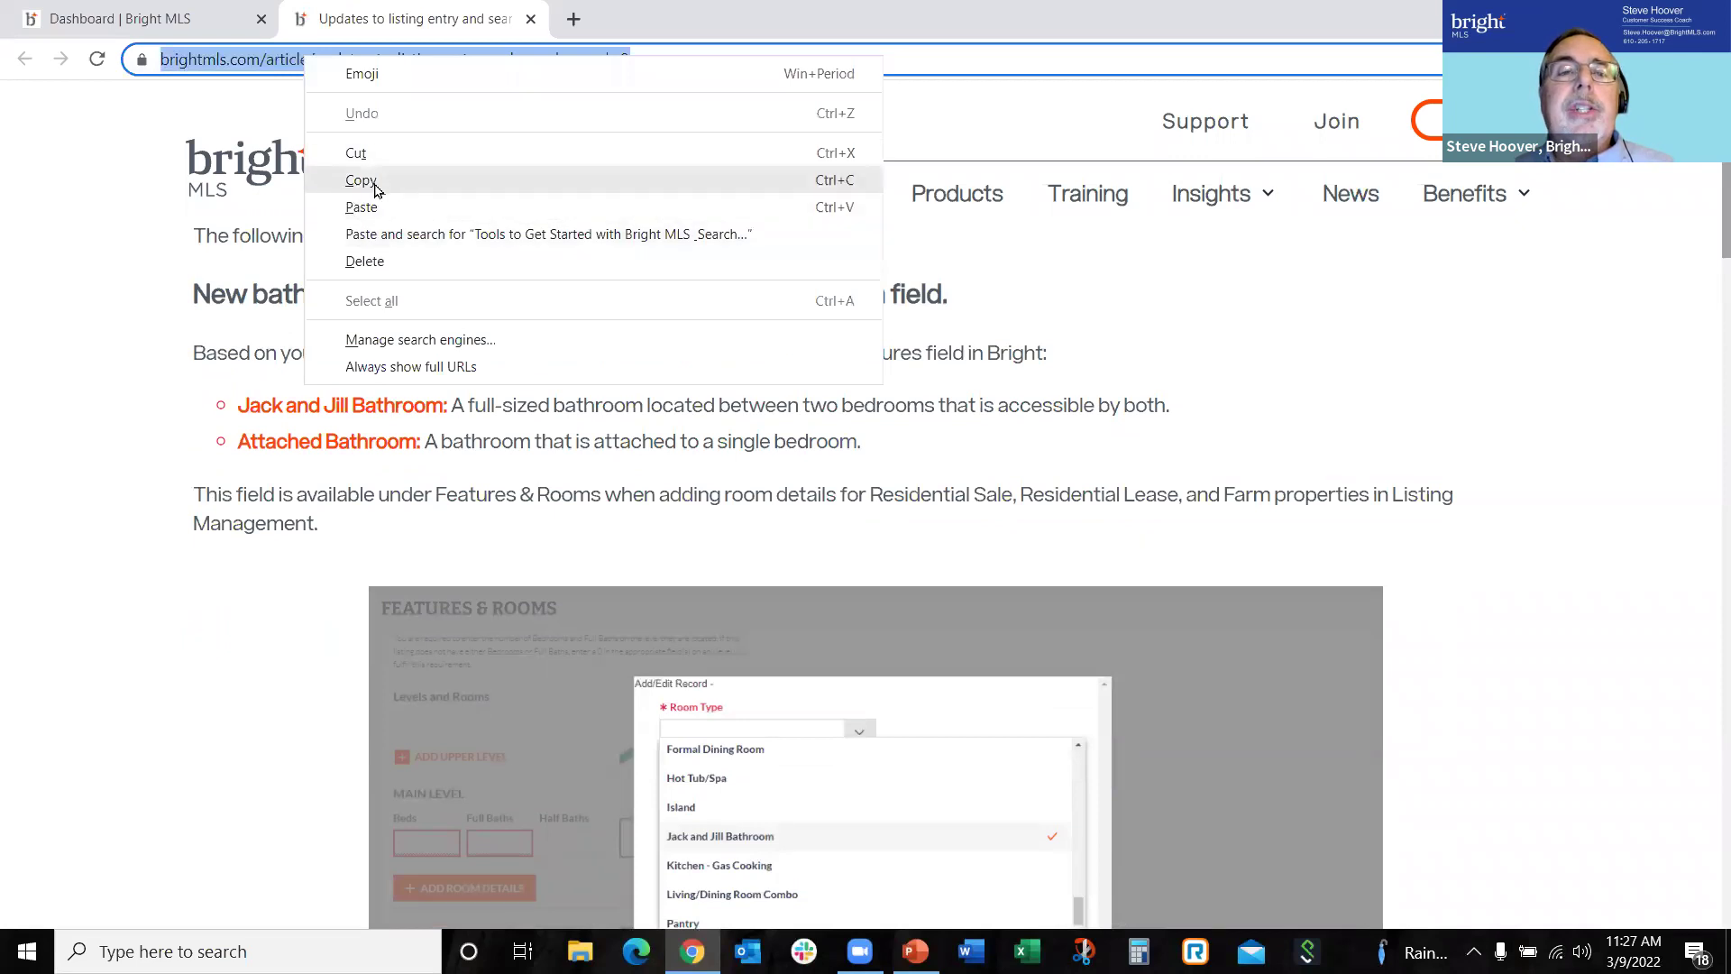
{"action": "left_click", "coordinate": [361, 180]}
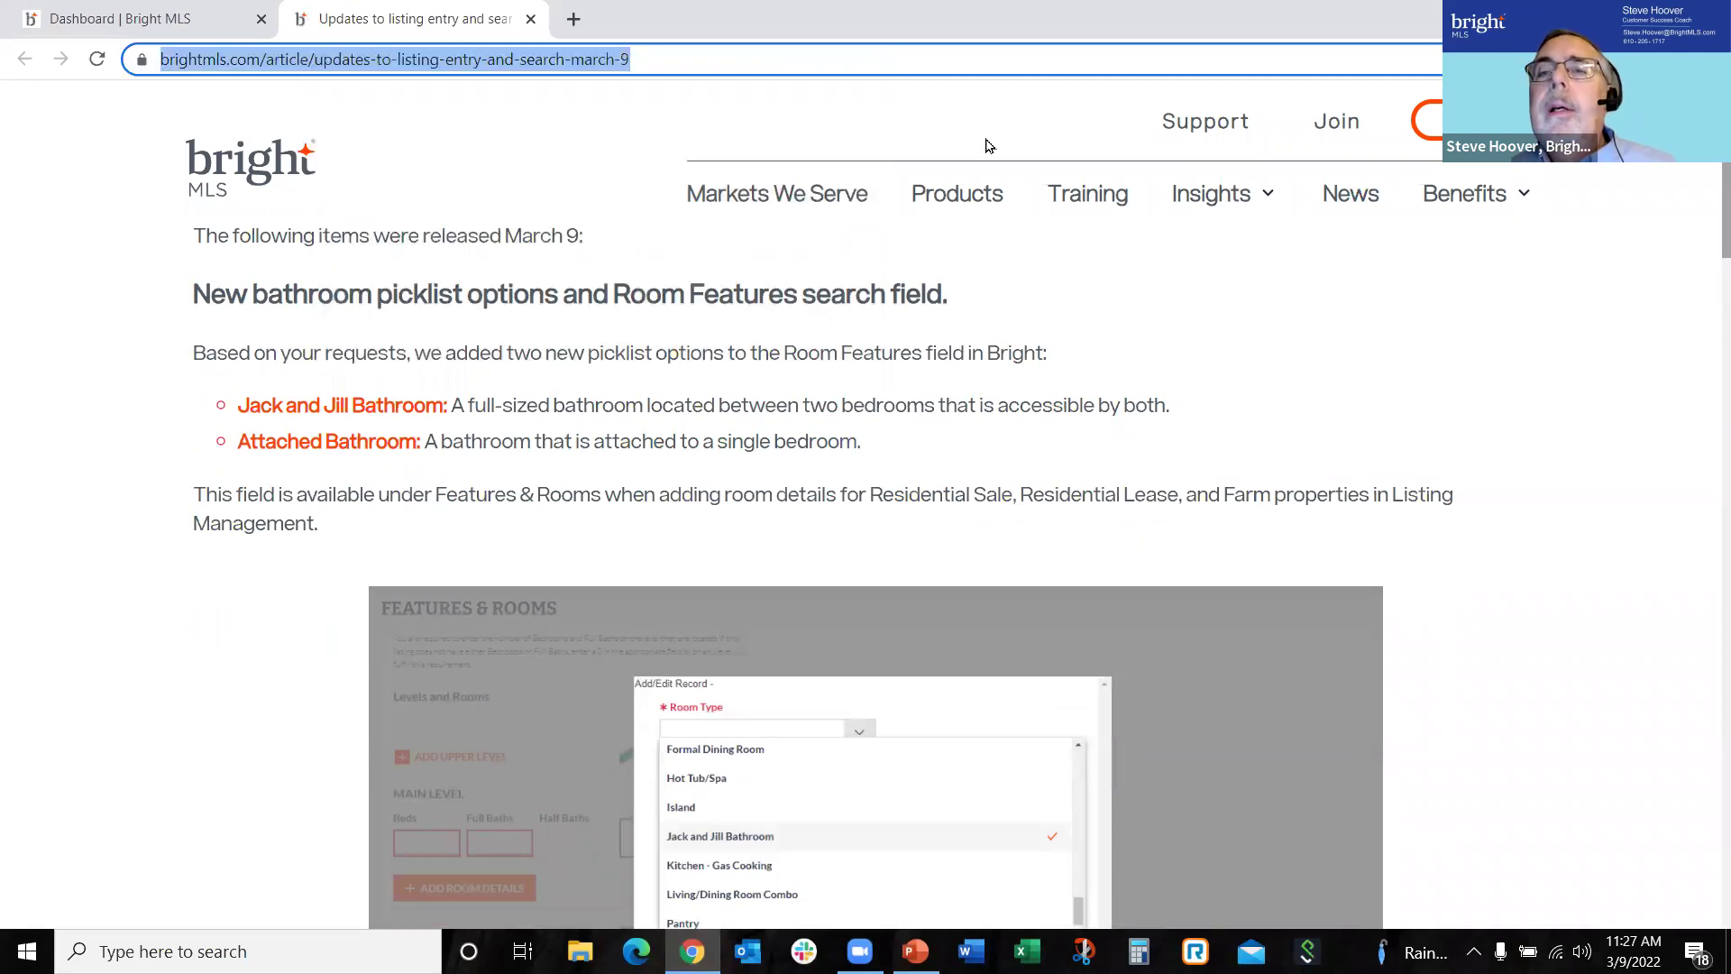
{"action": "left_click", "coordinate": [1058, 134]}
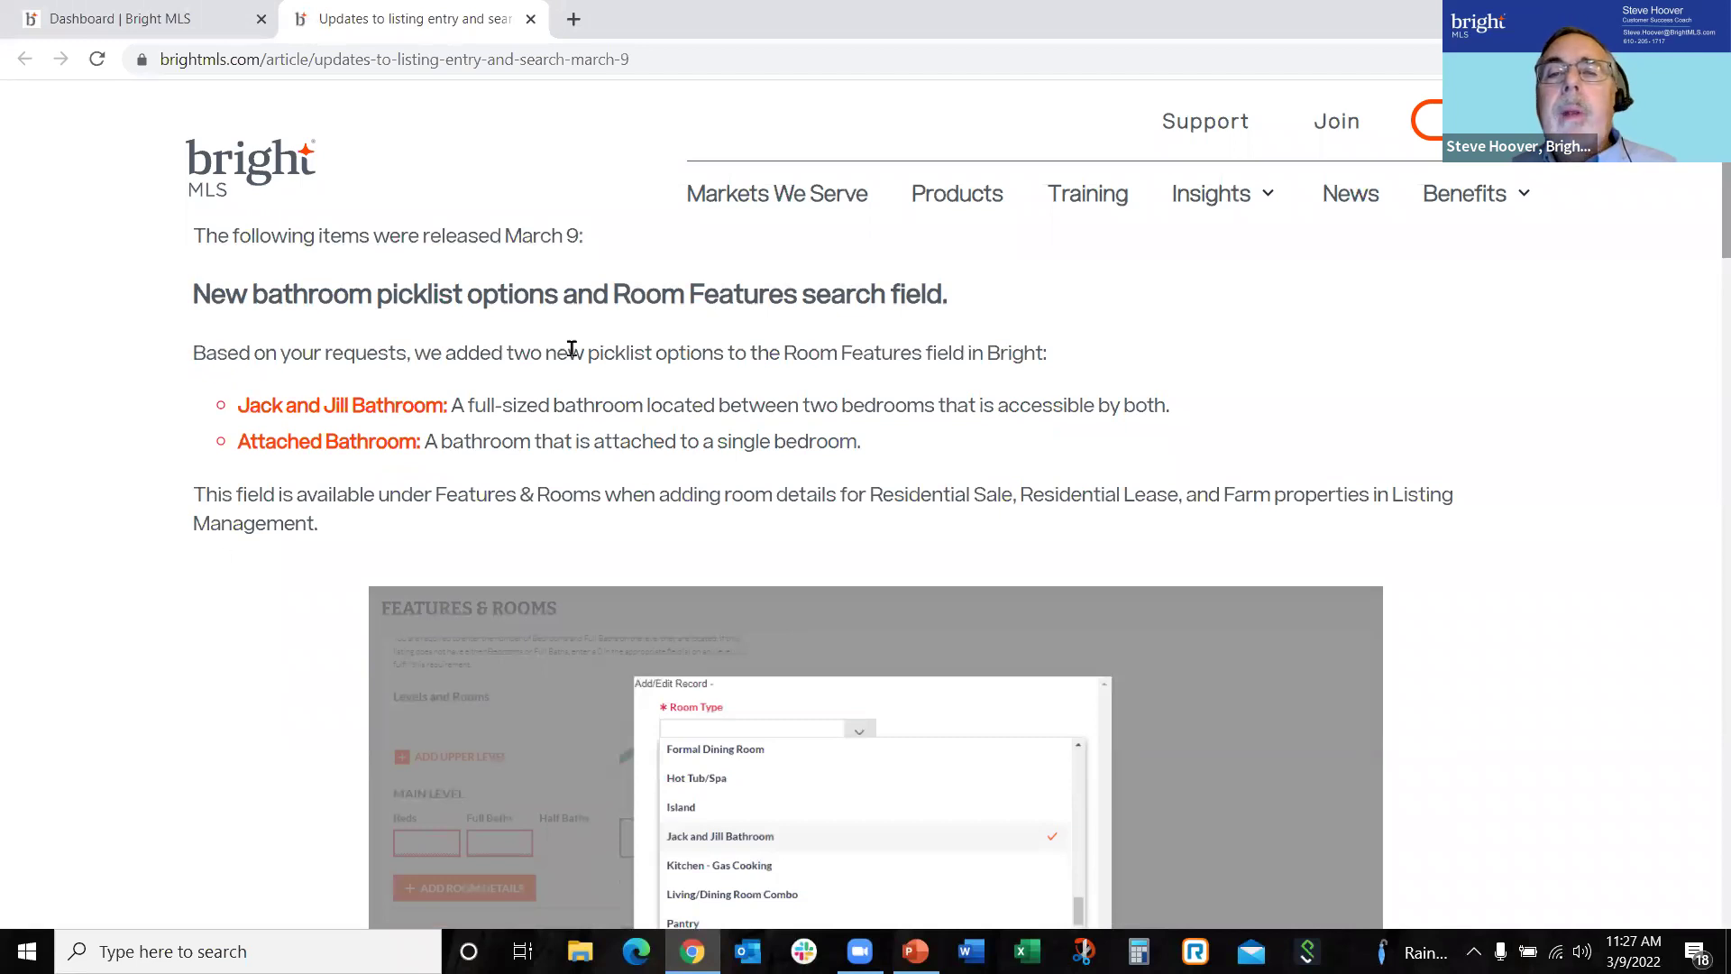
- Review the article's section on the new bathroom picklist options and the Room Features search field, including the sample report display
{"action": "scroll", "coordinate": [62, 440], "scroll_direction": "down", "scroll_amount": 1}
{"action": "scroll", "coordinate": [65, 438], "scroll_direction": "up", "scroll_amount": 1}
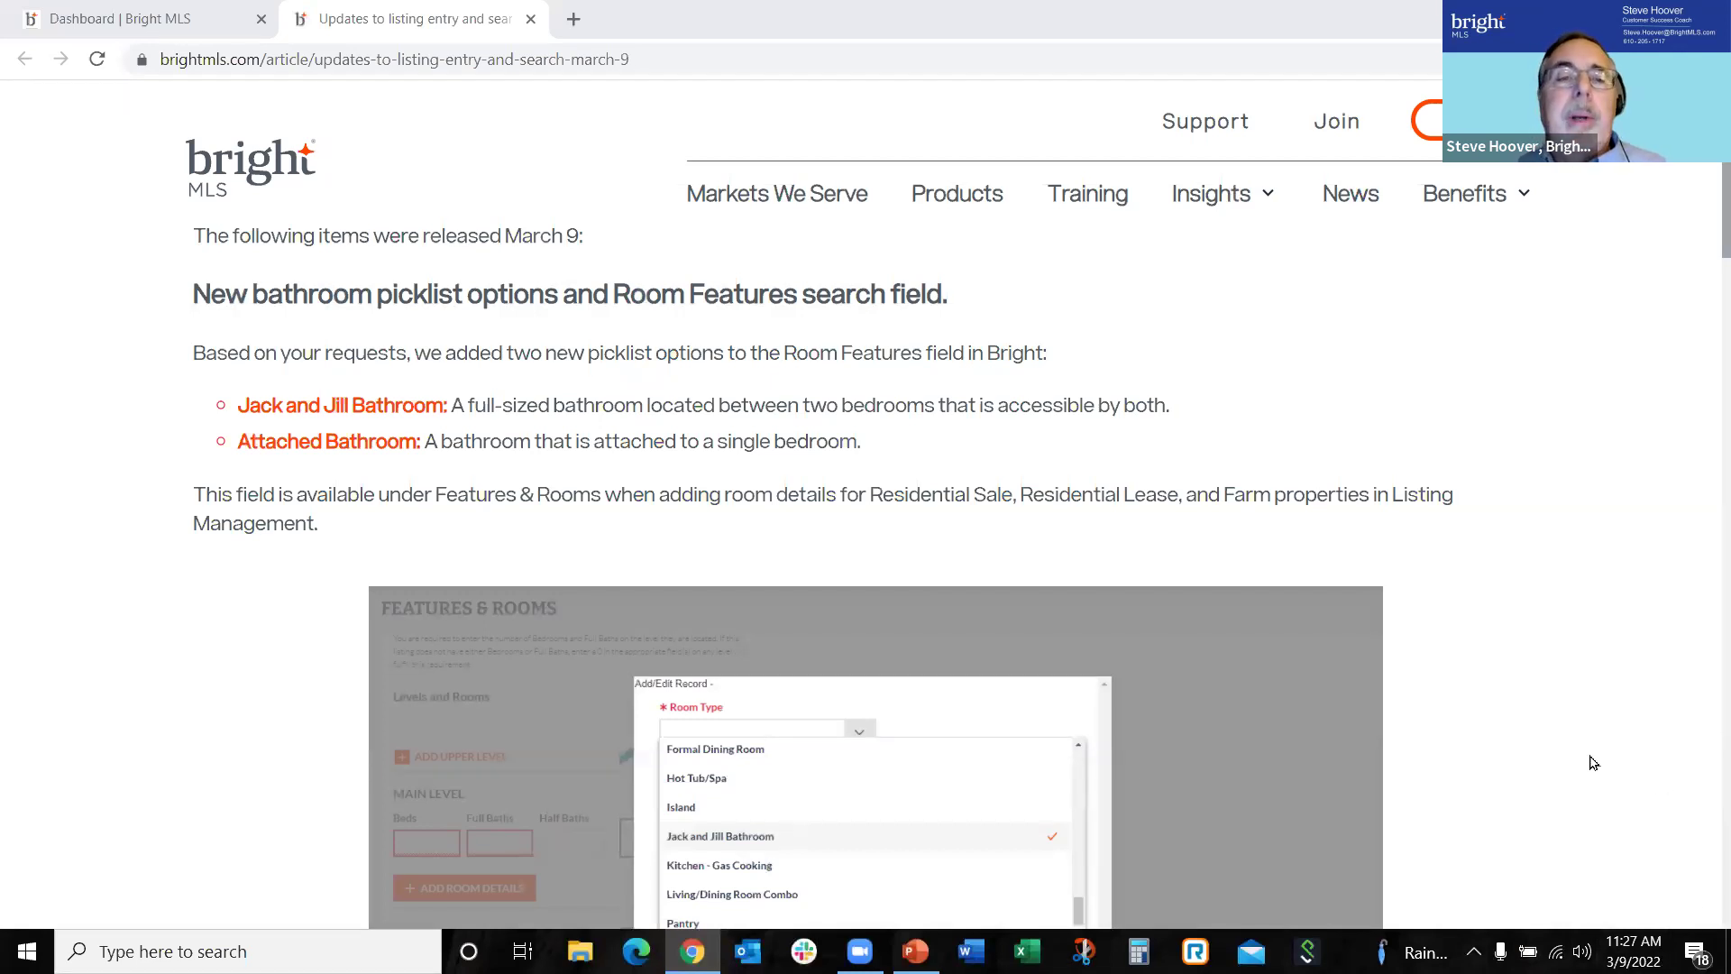
{"action": "scroll", "coordinate": [1593, 763], "scroll_direction": "down", "scroll_amount": 1}
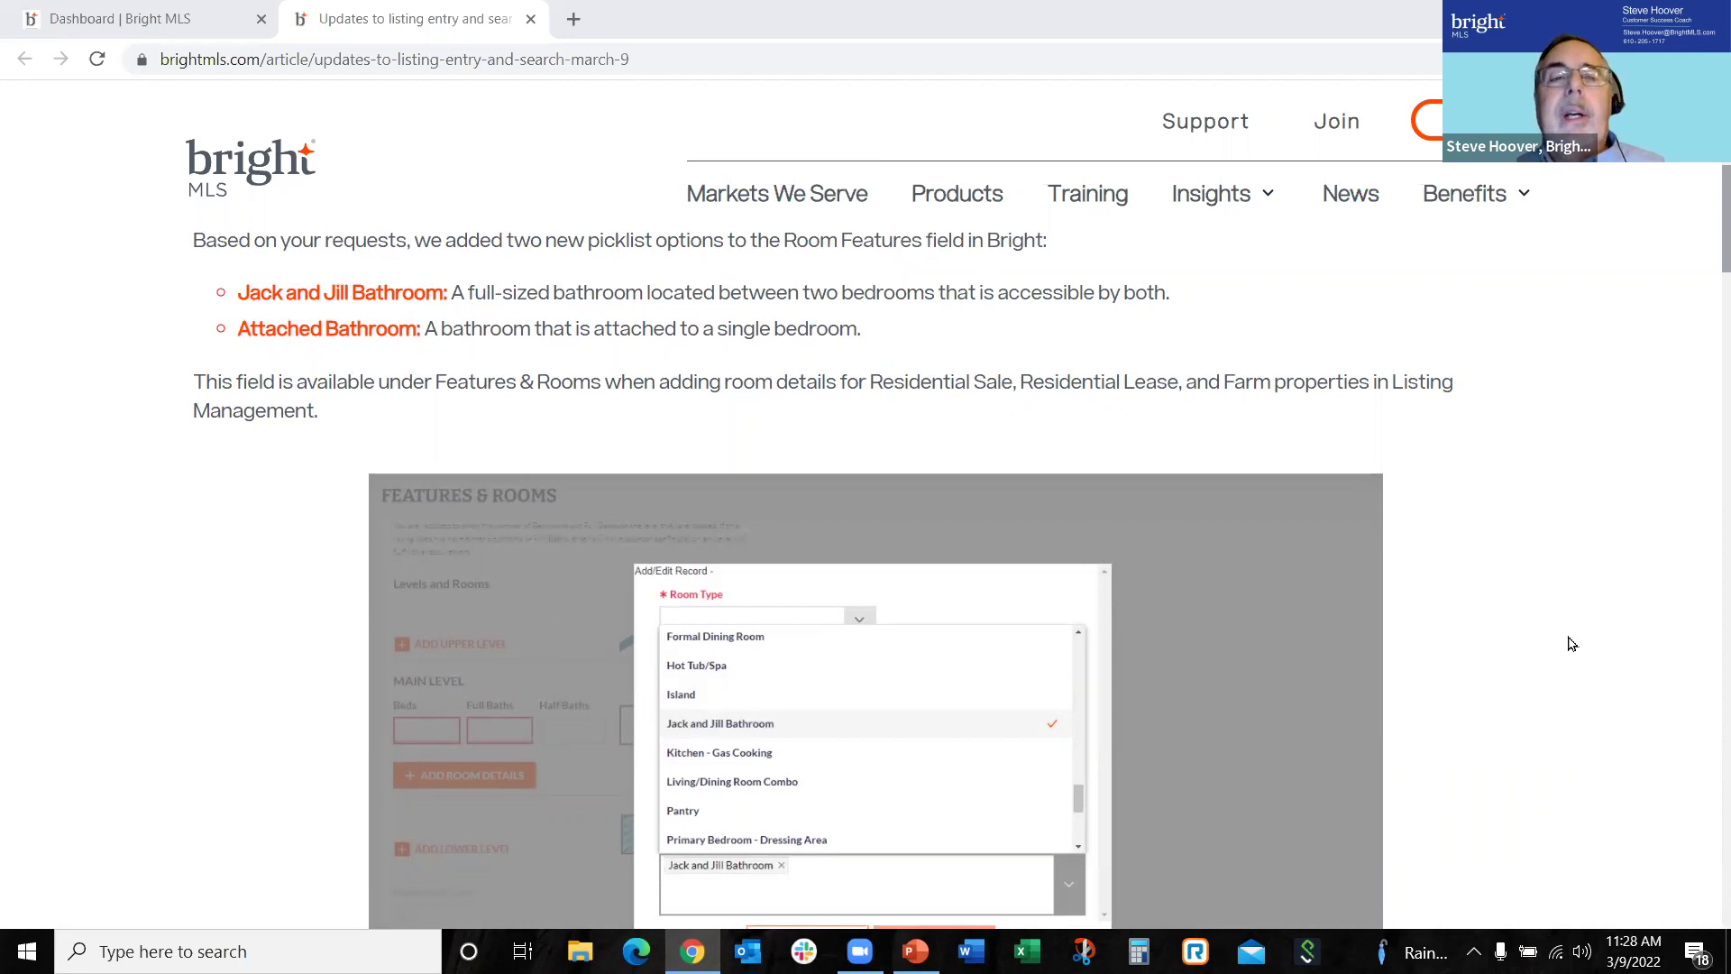
{"action": "scroll", "coordinate": [1572, 644], "scroll_direction": "down", "scroll_amount": 5}
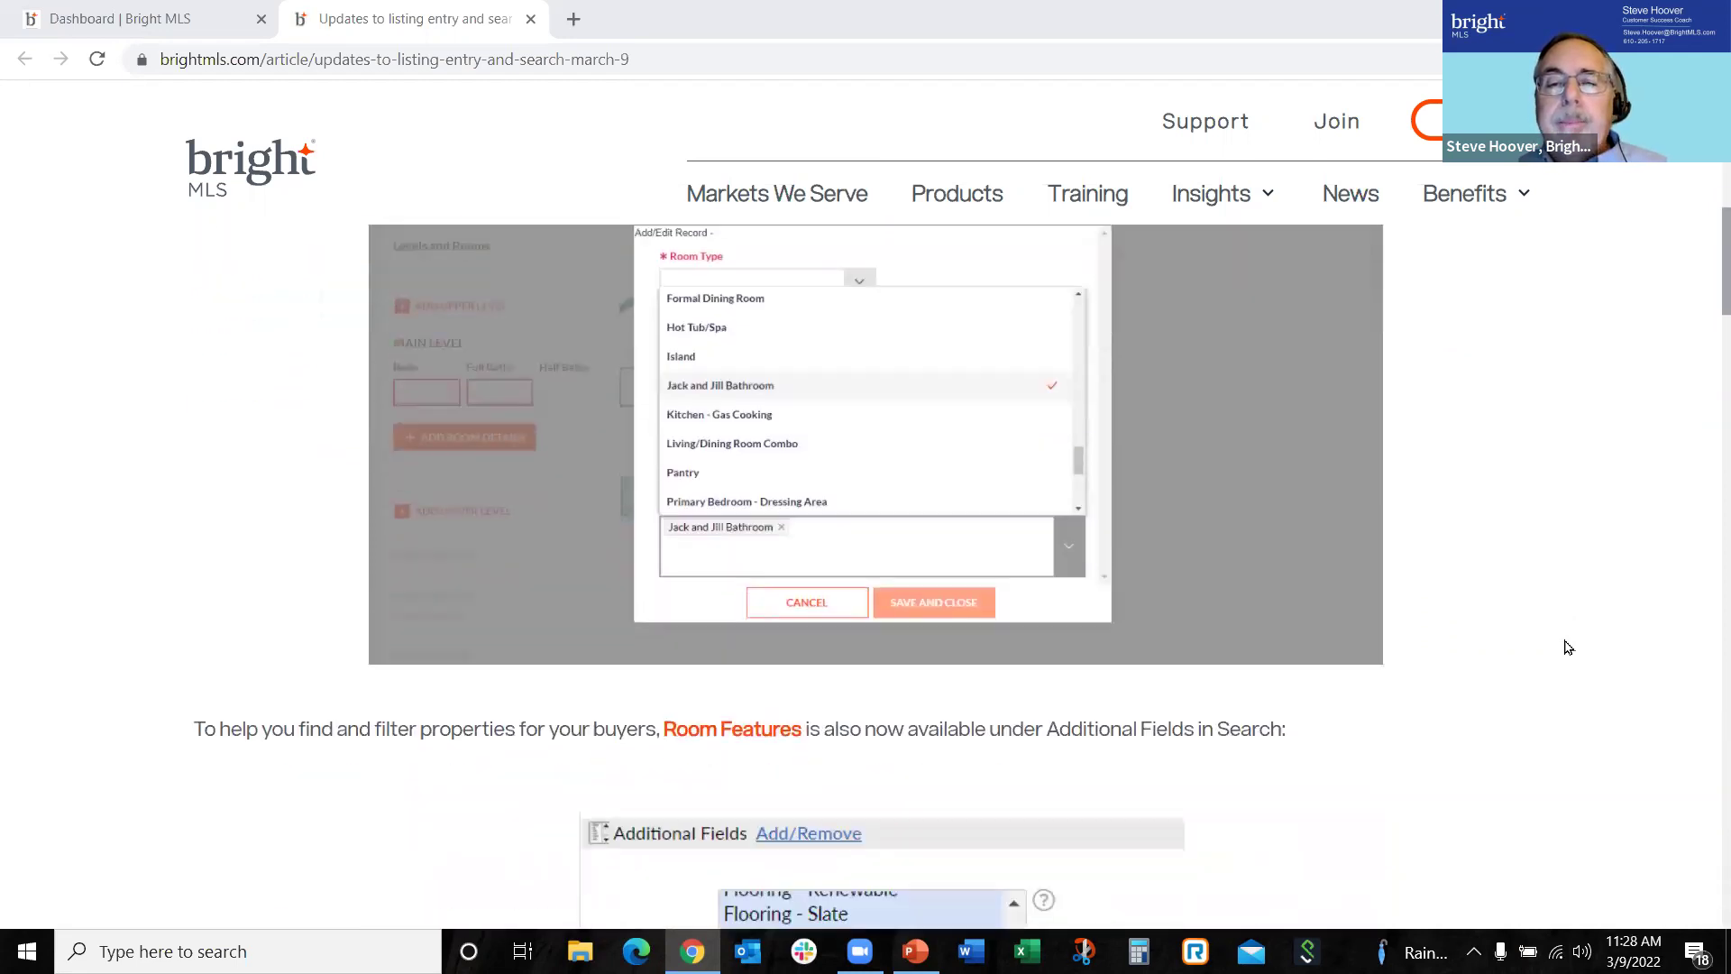
{"action": "scroll", "coordinate": [1568, 647], "scroll_direction": "down", "scroll_amount": 2}
{"action": "scroll", "coordinate": [1568, 646], "scroll_direction": "down", "scroll_amount": 1}
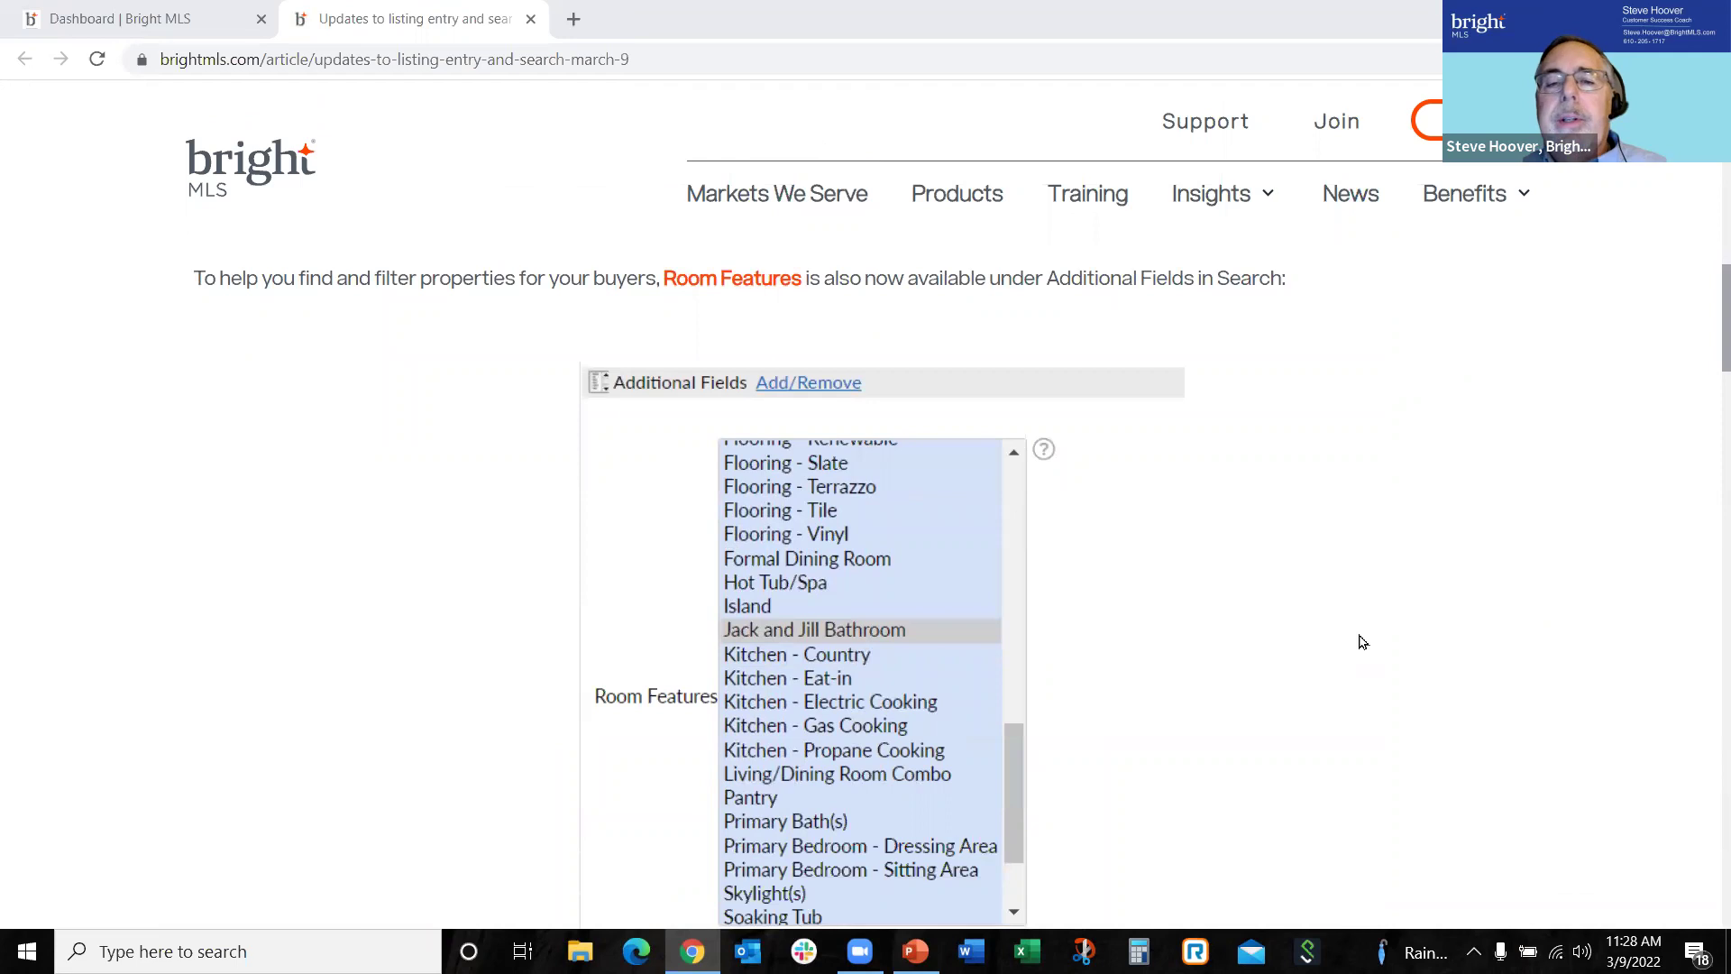
{"action": "scroll", "coordinate": [1363, 642], "scroll_direction": "down", "scroll_amount": 1}
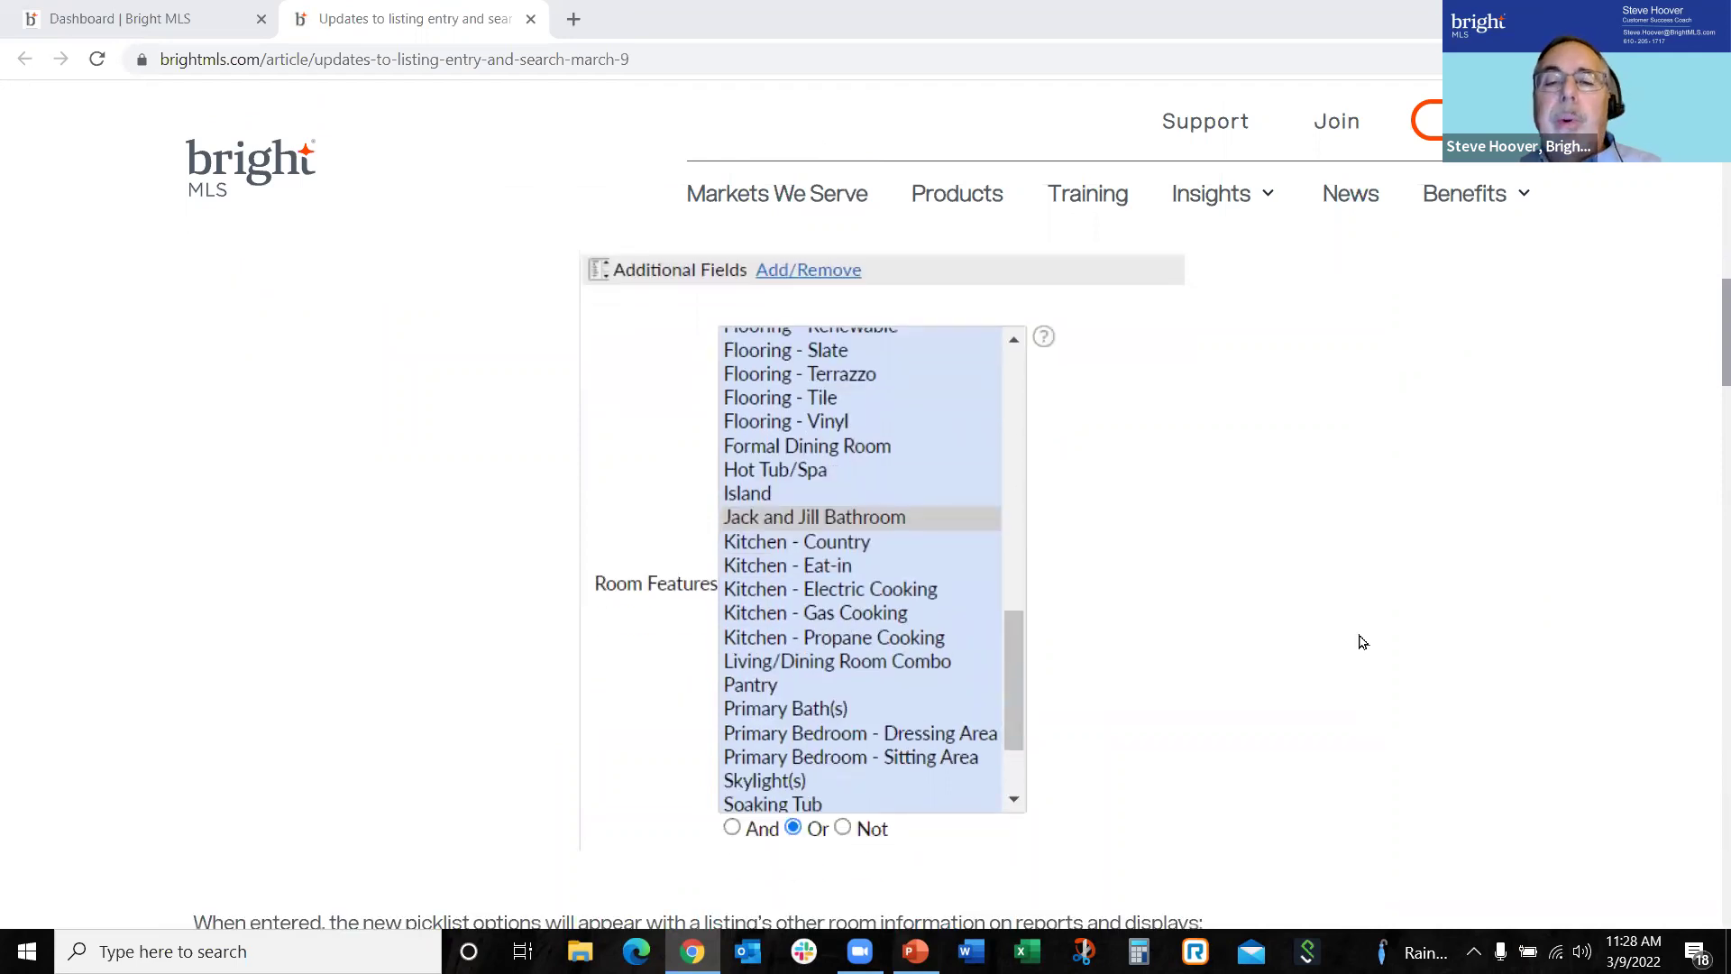
{"action": "scroll", "coordinate": [1370, 644], "scroll_direction": "down", "scroll_amount": 5}
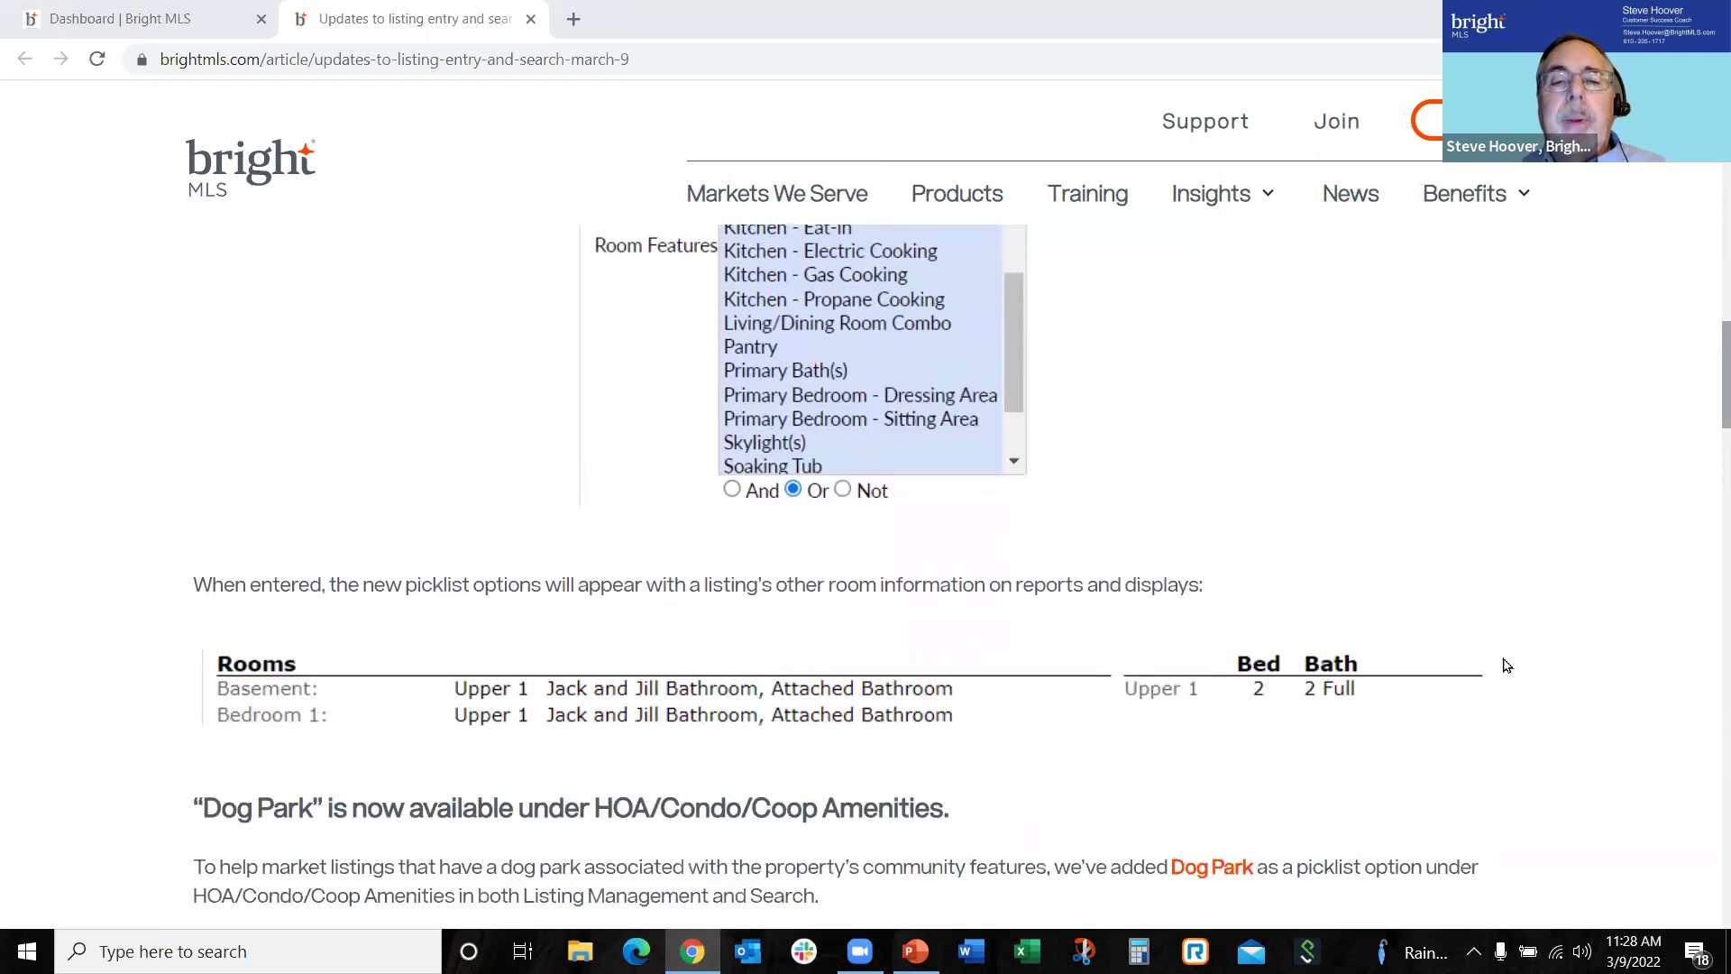
{"action": "scroll", "coordinate": [1530, 672], "scroll_direction": "down", "scroll_amount": 1}
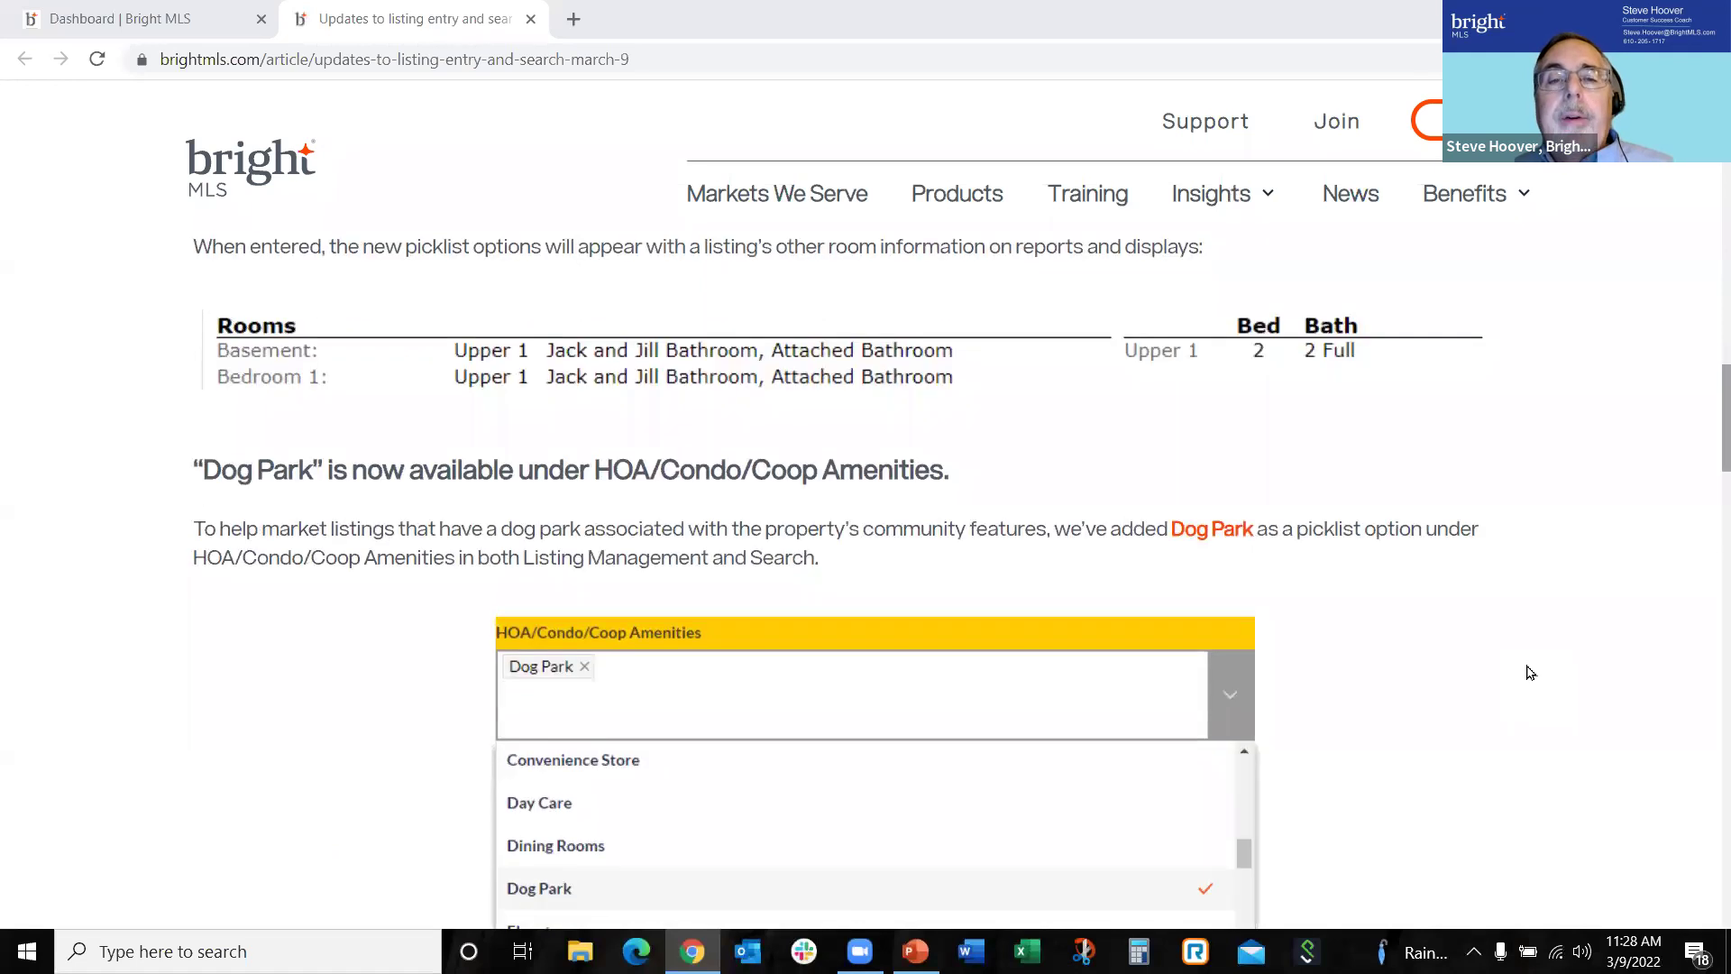
{"action": "scroll", "coordinate": [1531, 673], "scroll_direction": "down", "scroll_amount": 1}
{"action": "scroll", "coordinate": [1531, 673], "scroll_direction": "up", "scroll_amount": 11}
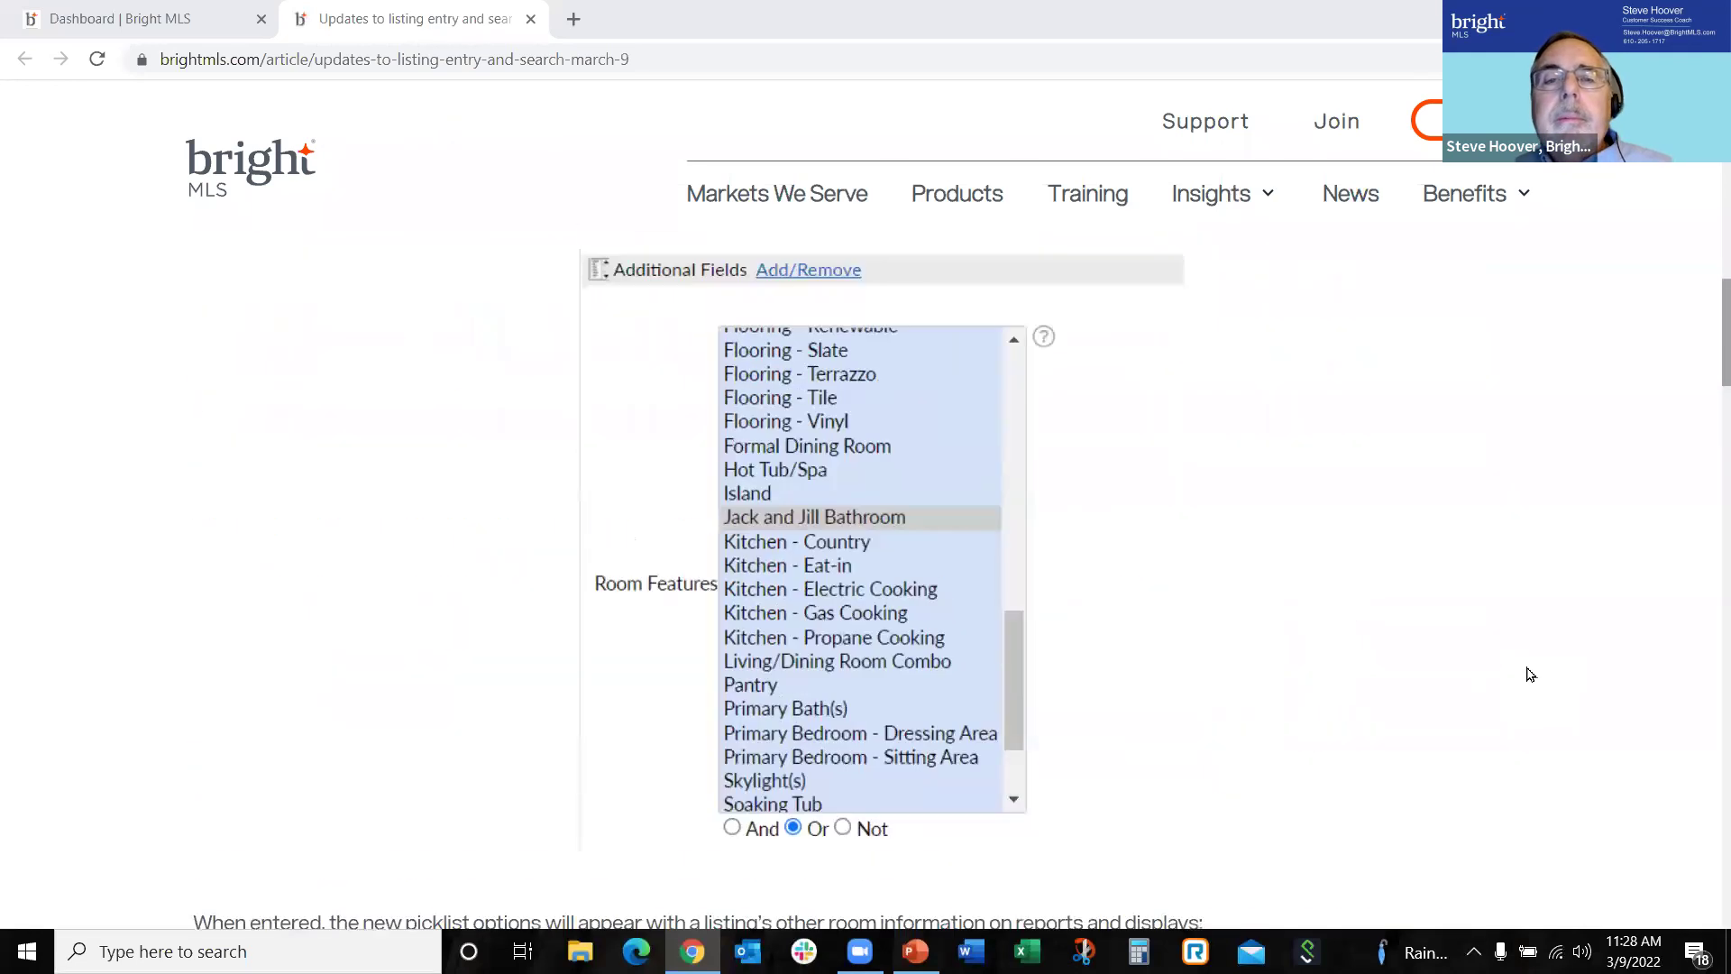
{"action": "scroll", "coordinate": [1530, 673], "scroll_direction": "up", "scroll_amount": 6}
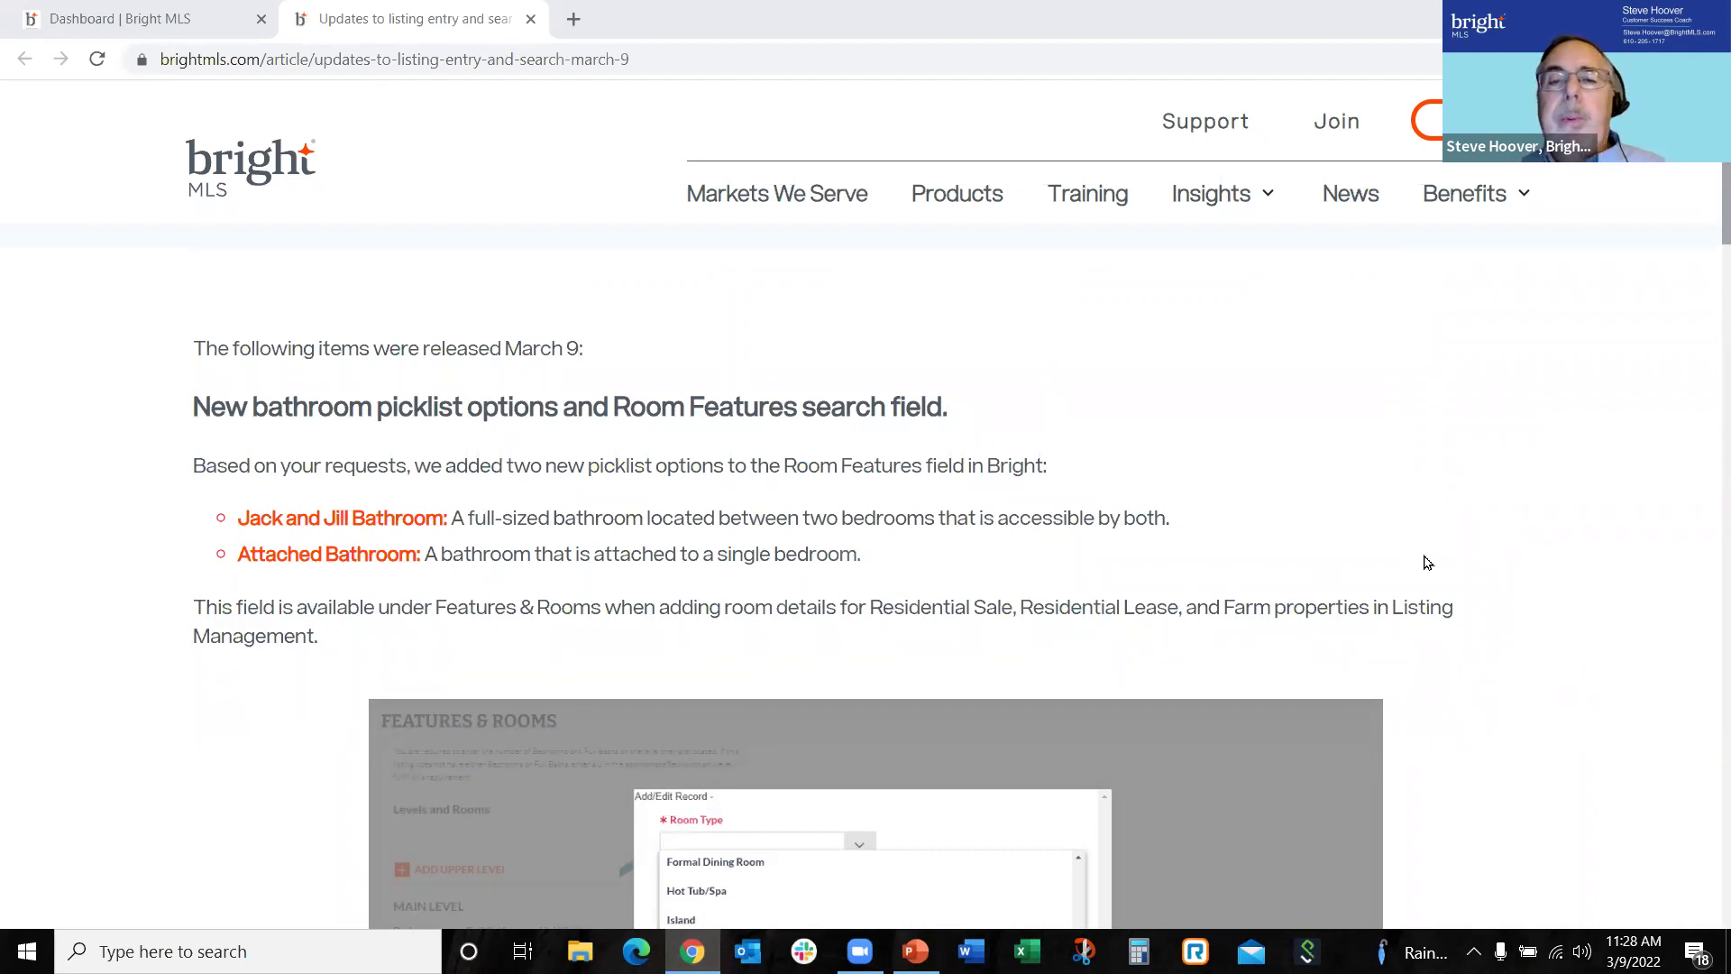
{"action": "scroll", "coordinate": [1497, 600], "scroll_direction": "down", "scroll_amount": 7}
{"action": "scroll", "coordinate": [1498, 601], "scroll_direction": "down", "scroll_amount": 10}
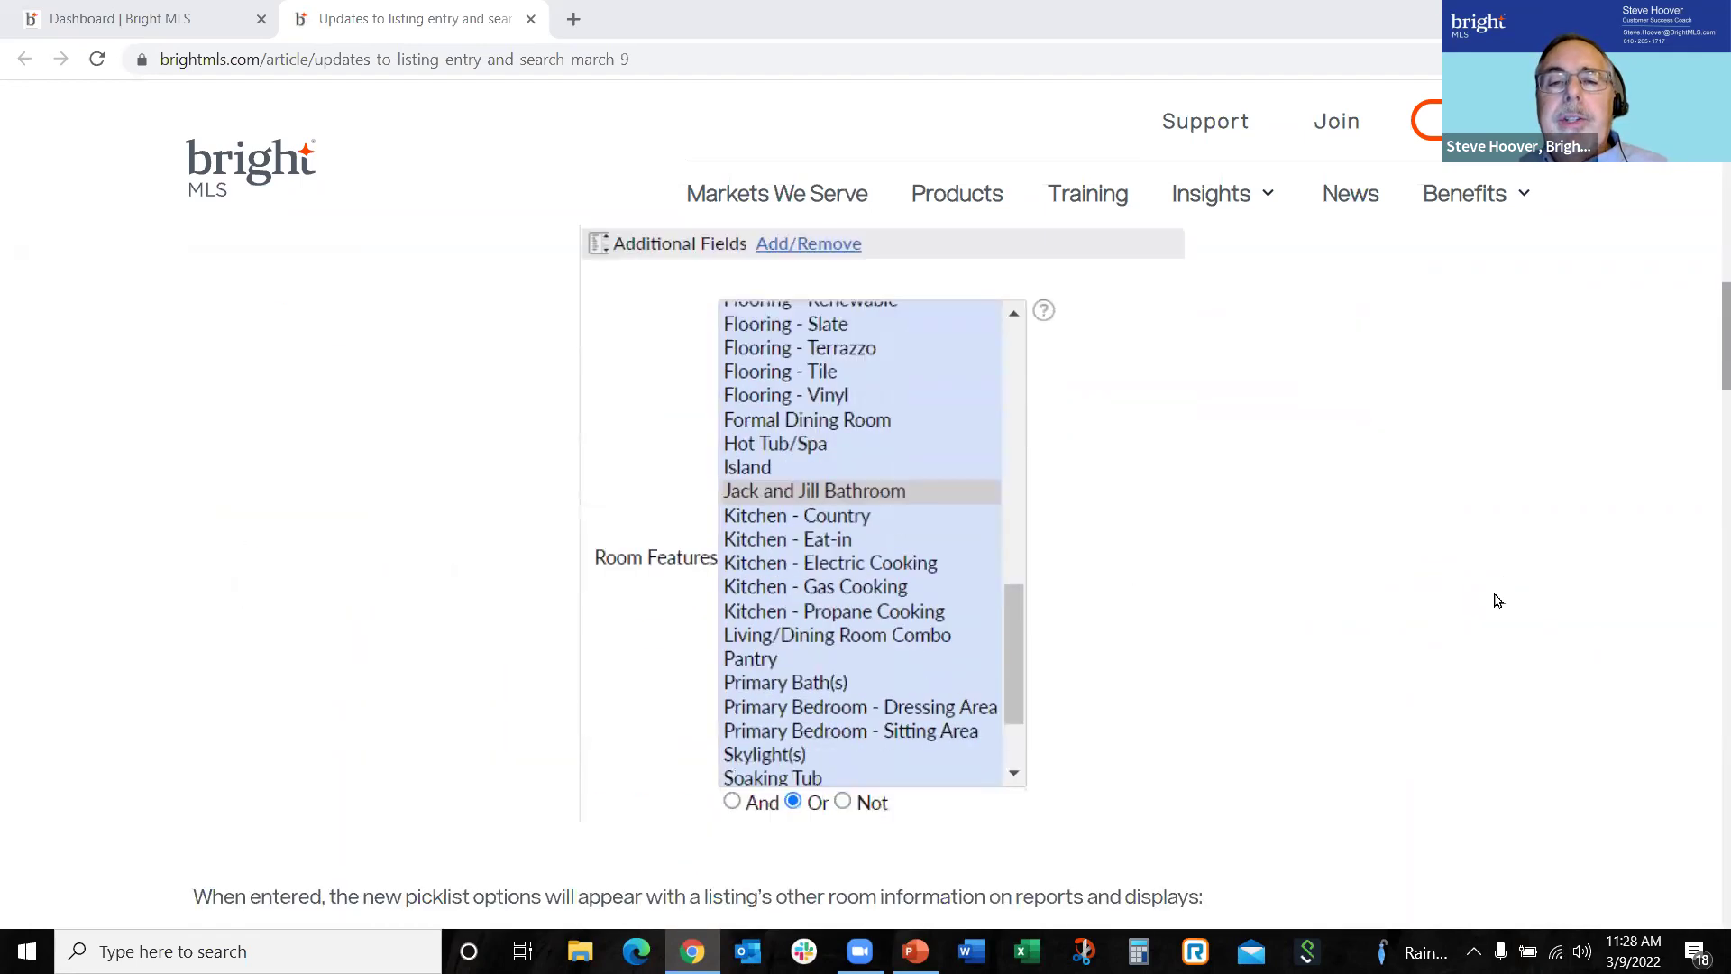
- Read the article's sections on the Dog Park amenity and the Convector option for Heating Type and Cooling Type
{"action": "scroll", "coordinate": [1498, 601], "scroll_direction": "down", "scroll_amount": 1}
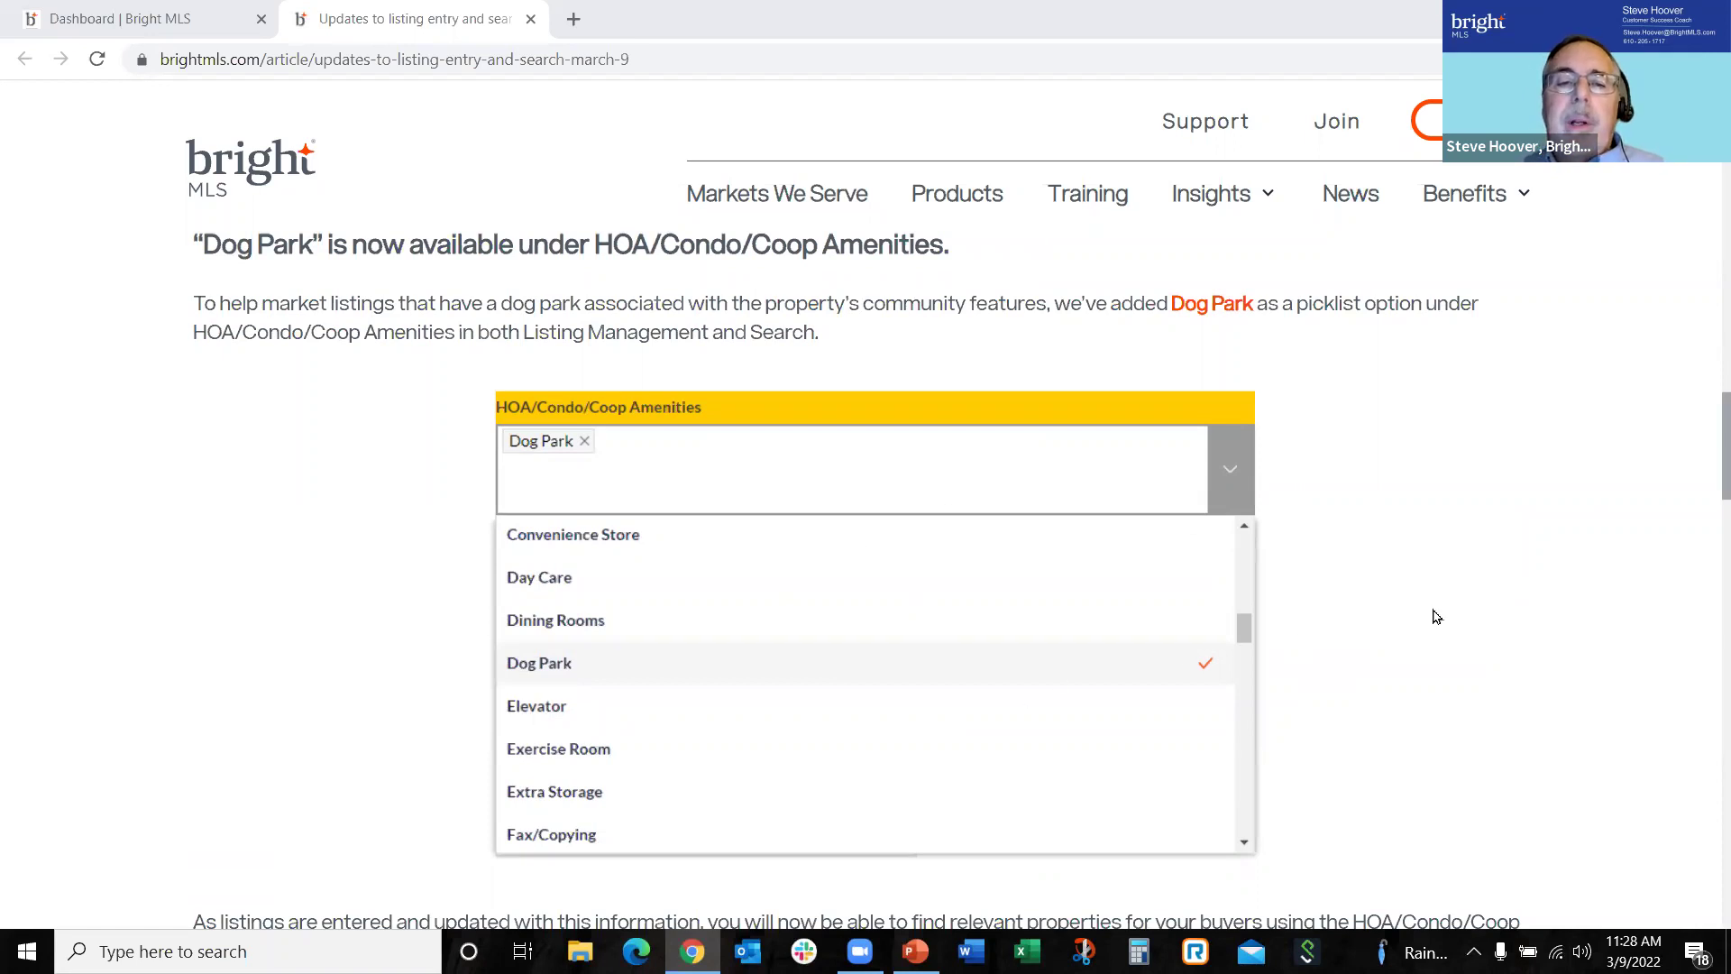
{"action": "scroll", "coordinate": [1438, 607], "scroll_direction": "down", "scroll_amount": 3}
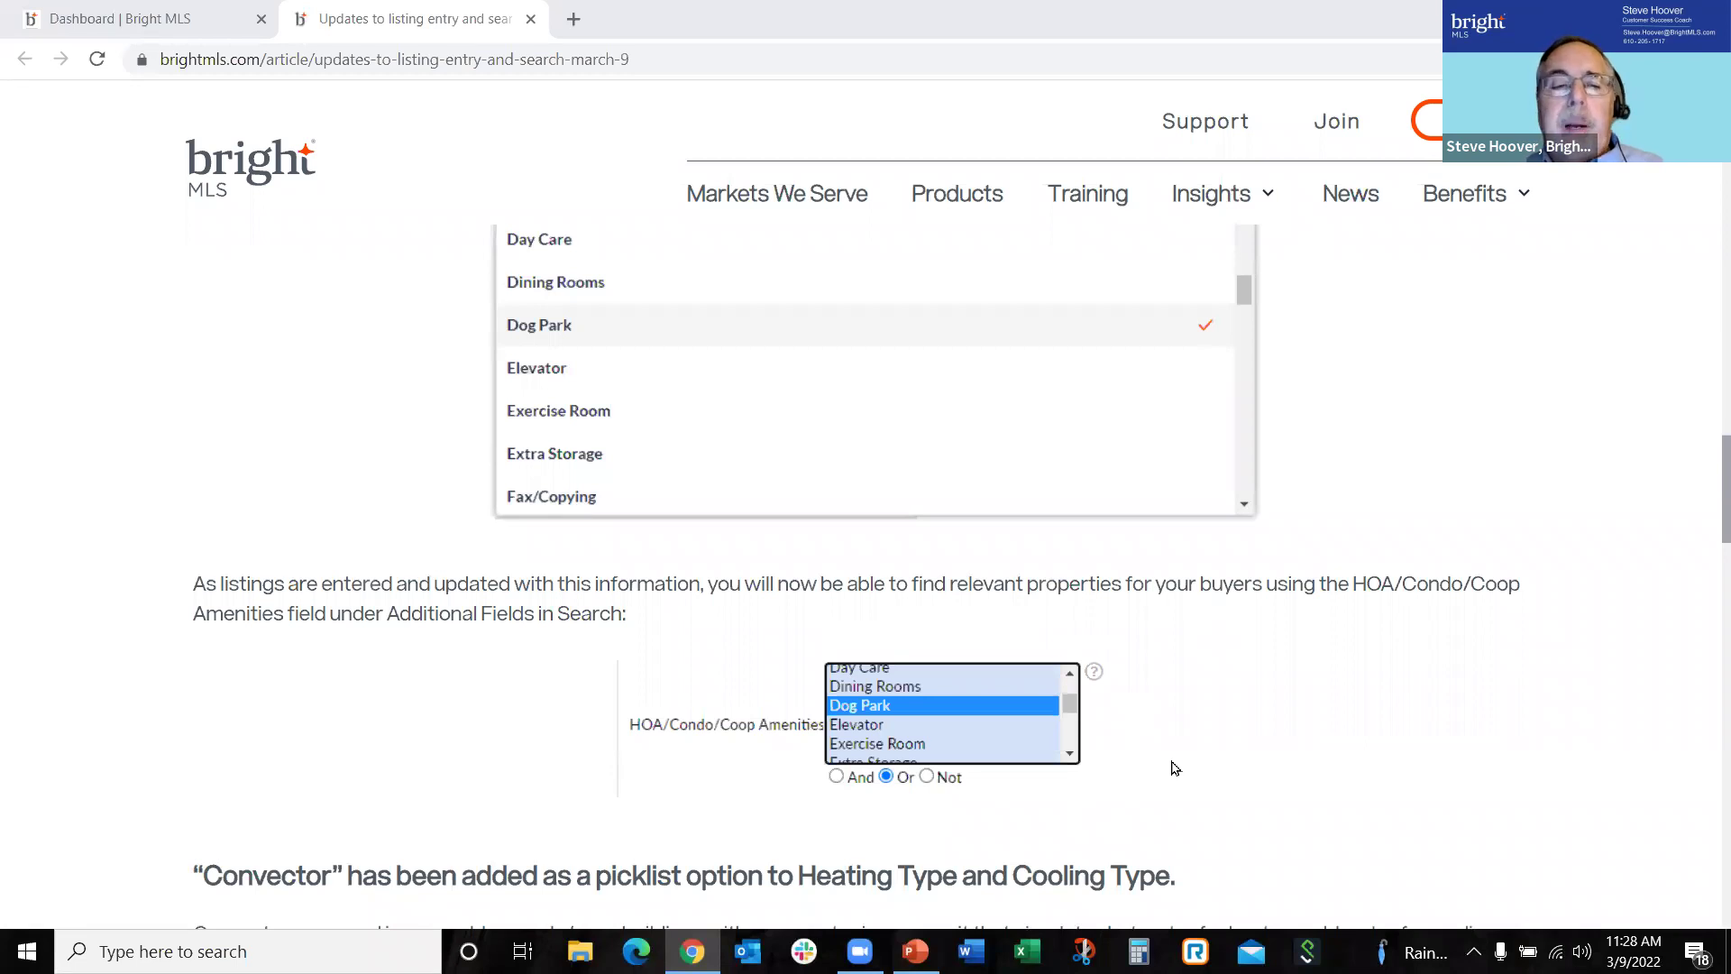
{"action": "scroll", "coordinate": [1175, 768], "scroll_direction": "down", "scroll_amount": 6}
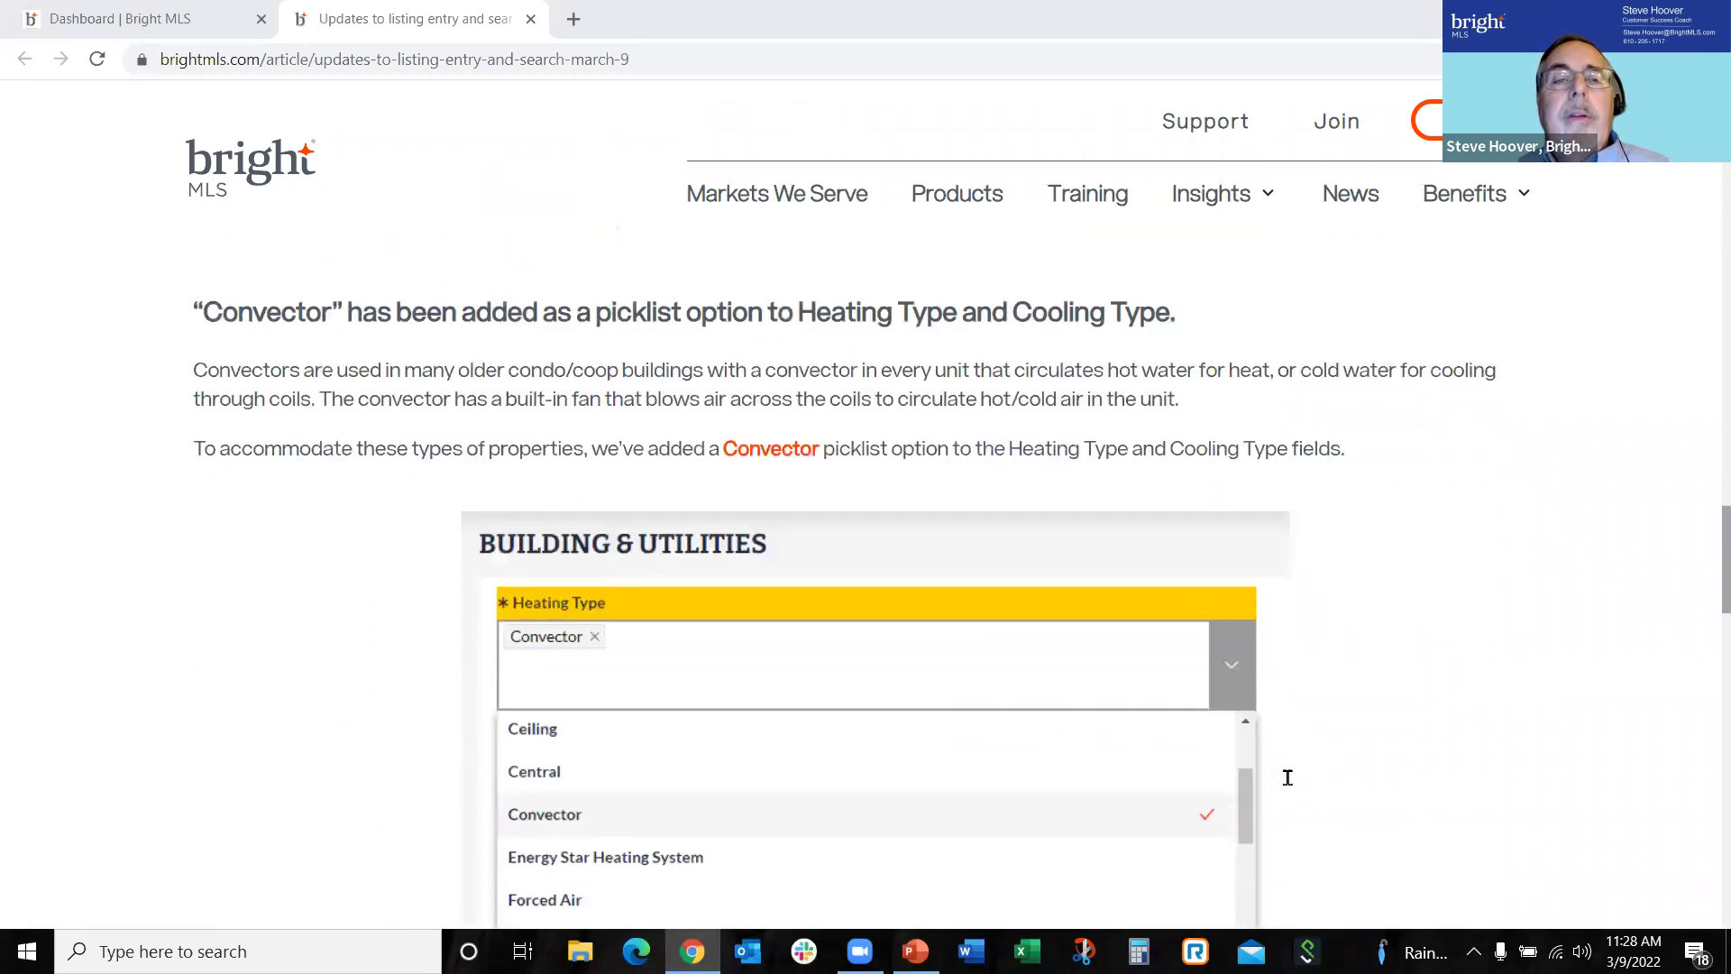
{"action": "scroll", "coordinate": [1288, 776], "scroll_direction": "down", "scroll_amount": 1}
{"action": "scroll", "coordinate": [1287, 773], "scroll_direction": "up", "scroll_amount": 1}
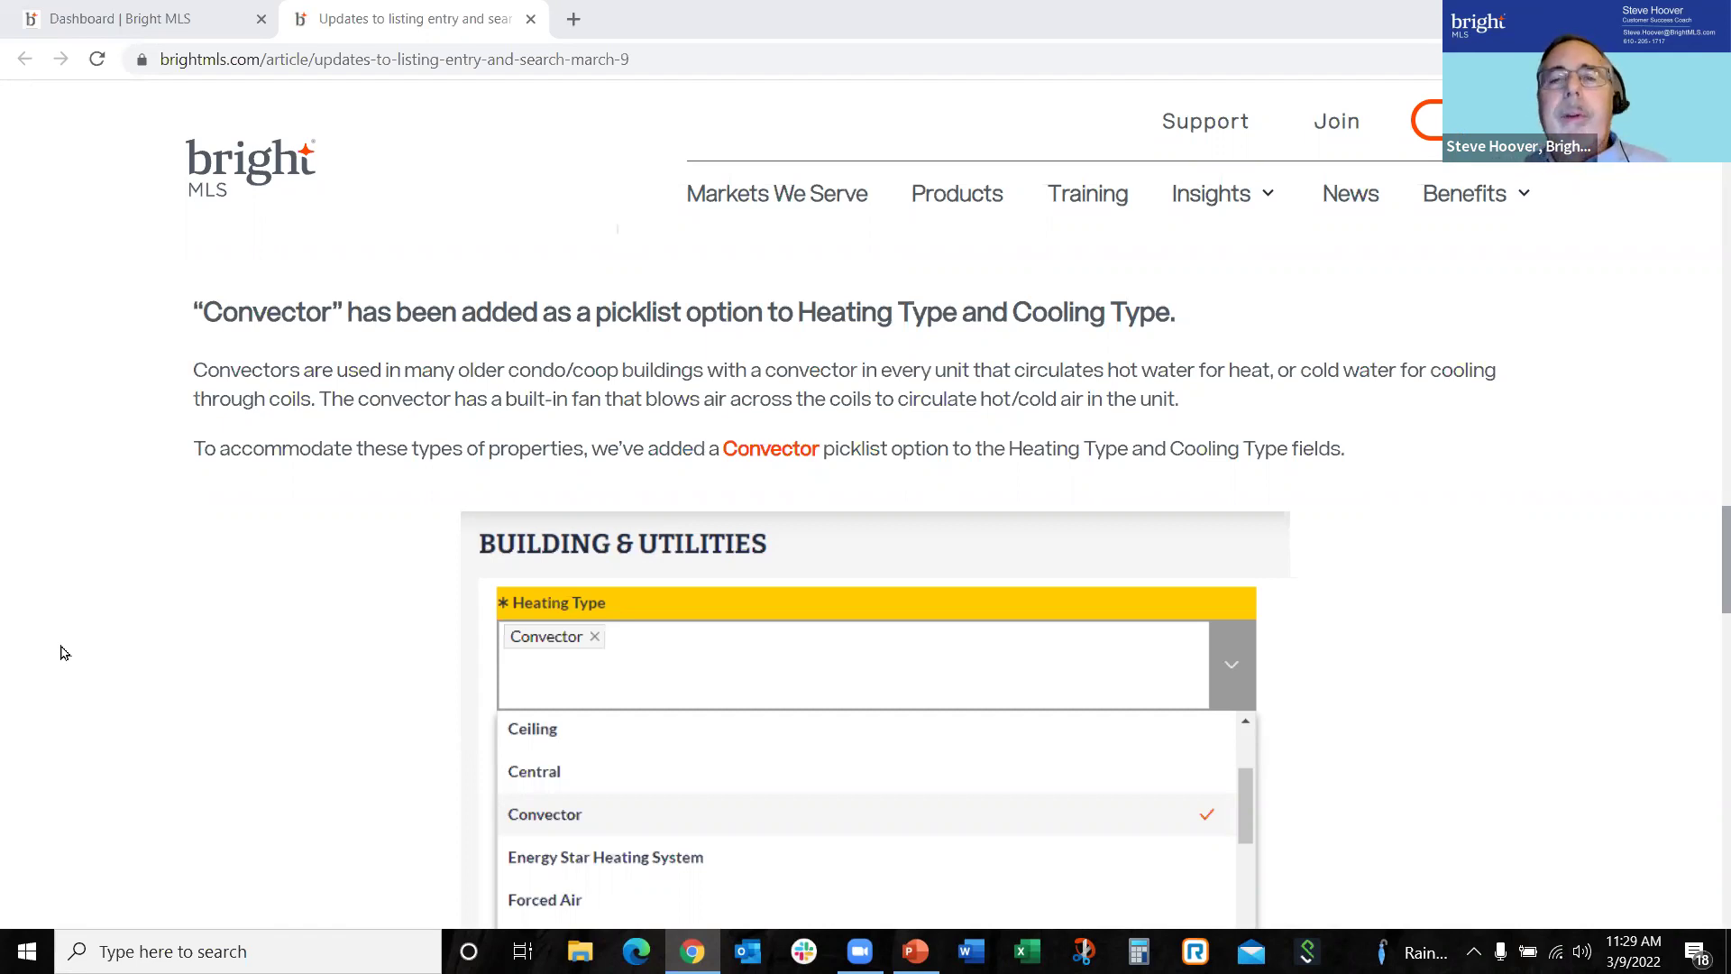
{"action": "scroll", "coordinate": [64, 651], "scroll_direction": "down", "scroll_amount": 2}
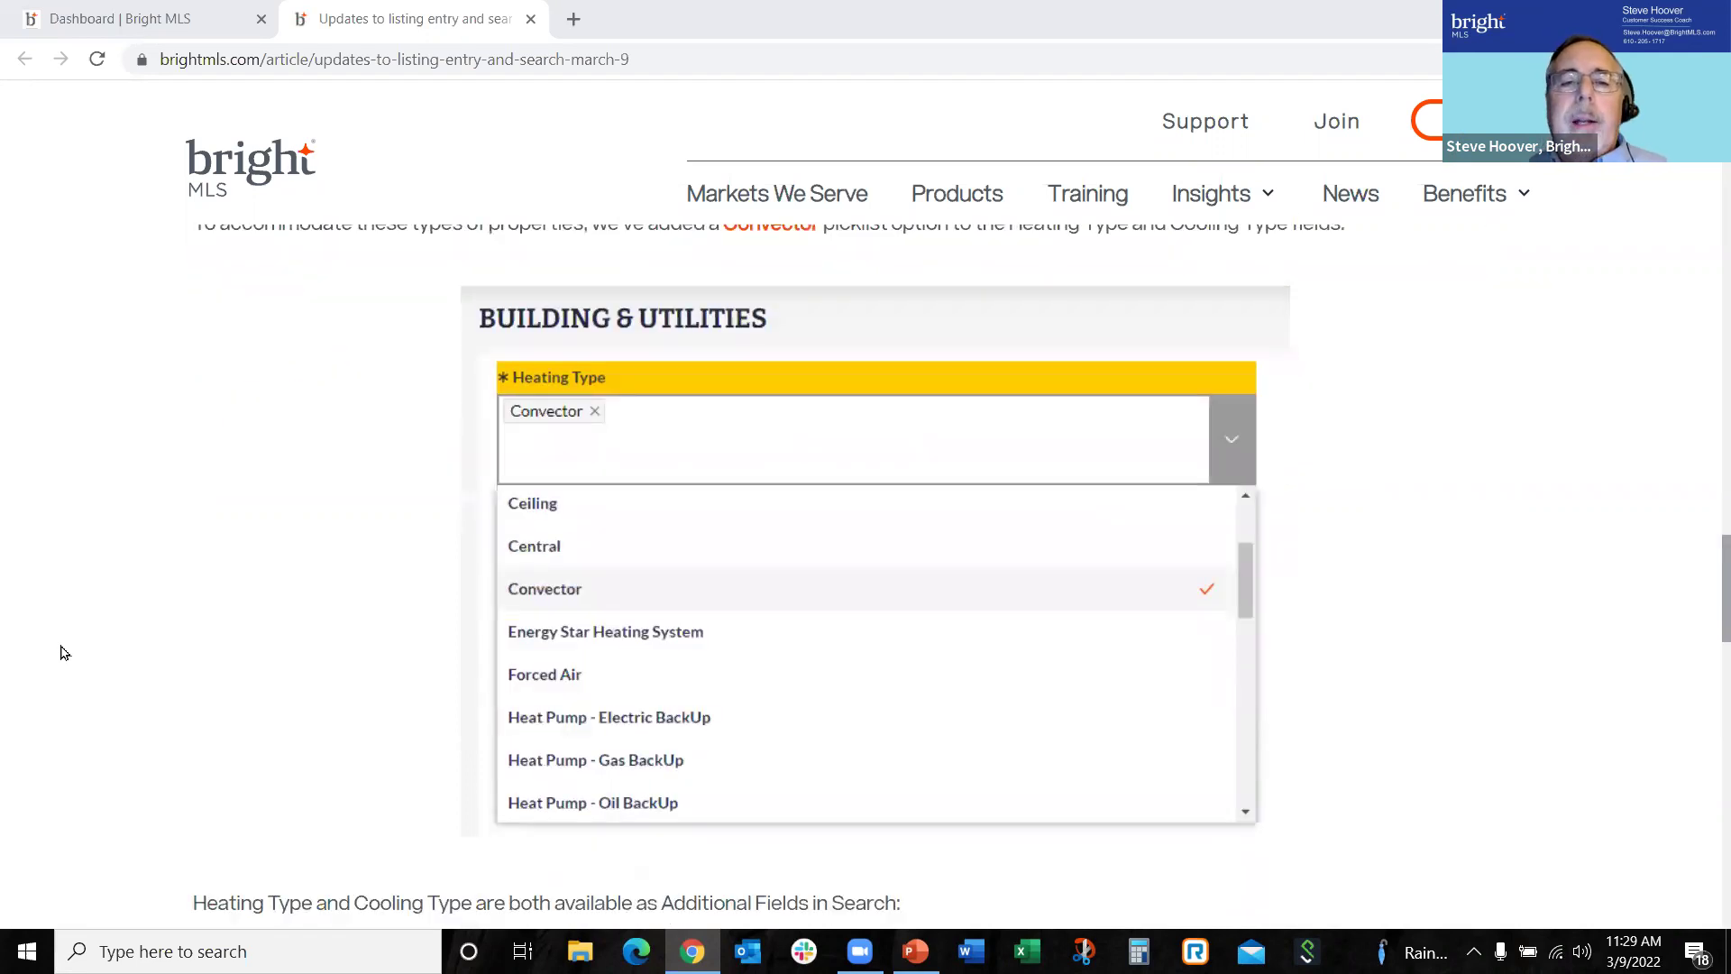
{"action": "scroll", "coordinate": [63, 652], "scroll_direction": "down", "scroll_amount": 3}
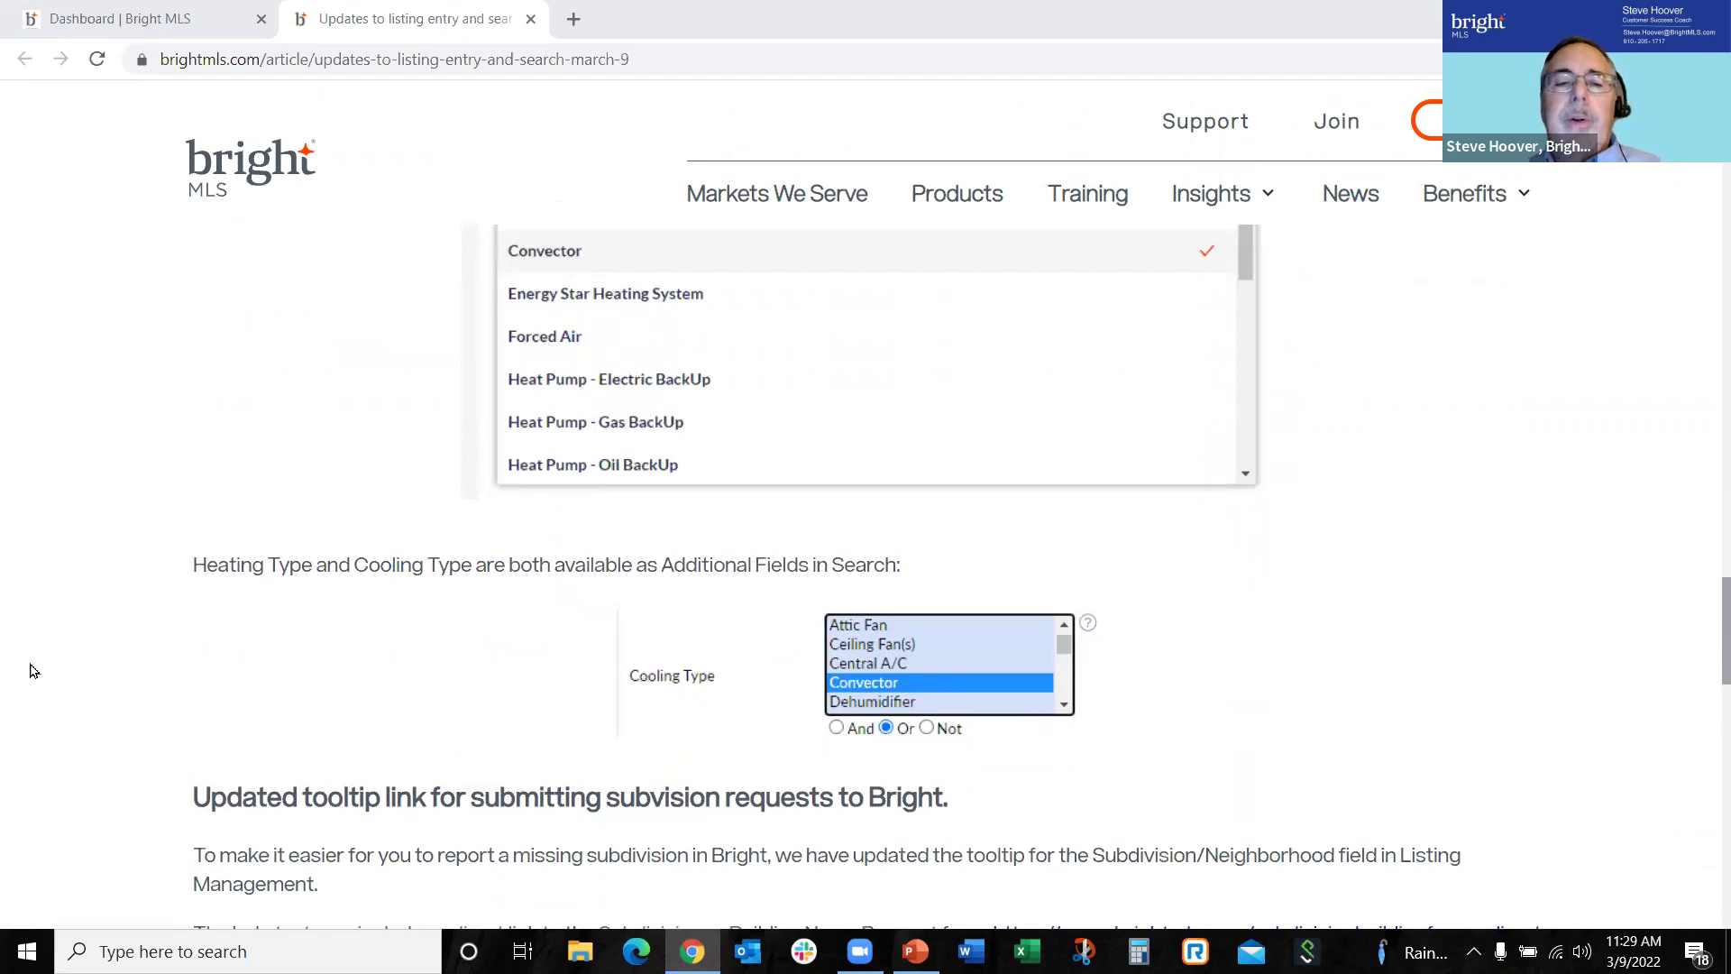
- Read the sections on the subdivision request tooltip link and deleting corrupted Media Center images, through to the end of the article
{"action": "scroll", "coordinate": [4, 677], "scroll_direction": "down", "scroll_amount": 3}
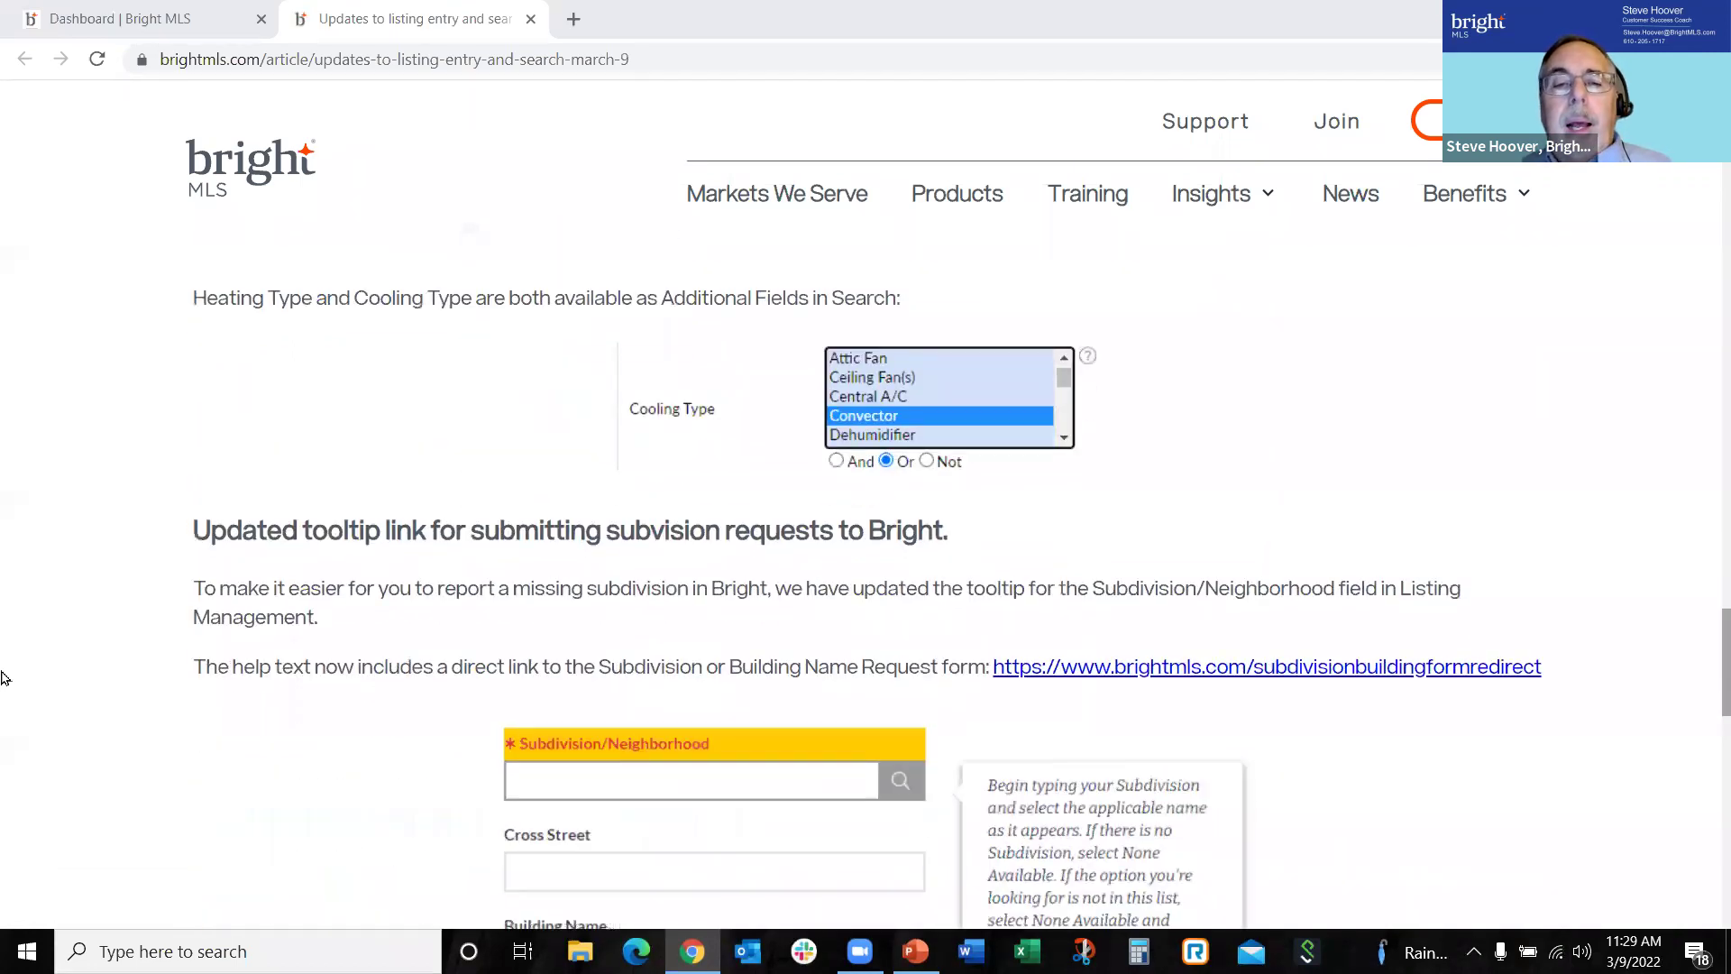
{"action": "scroll", "coordinate": [5, 676], "scroll_direction": "down", "scroll_amount": 2}
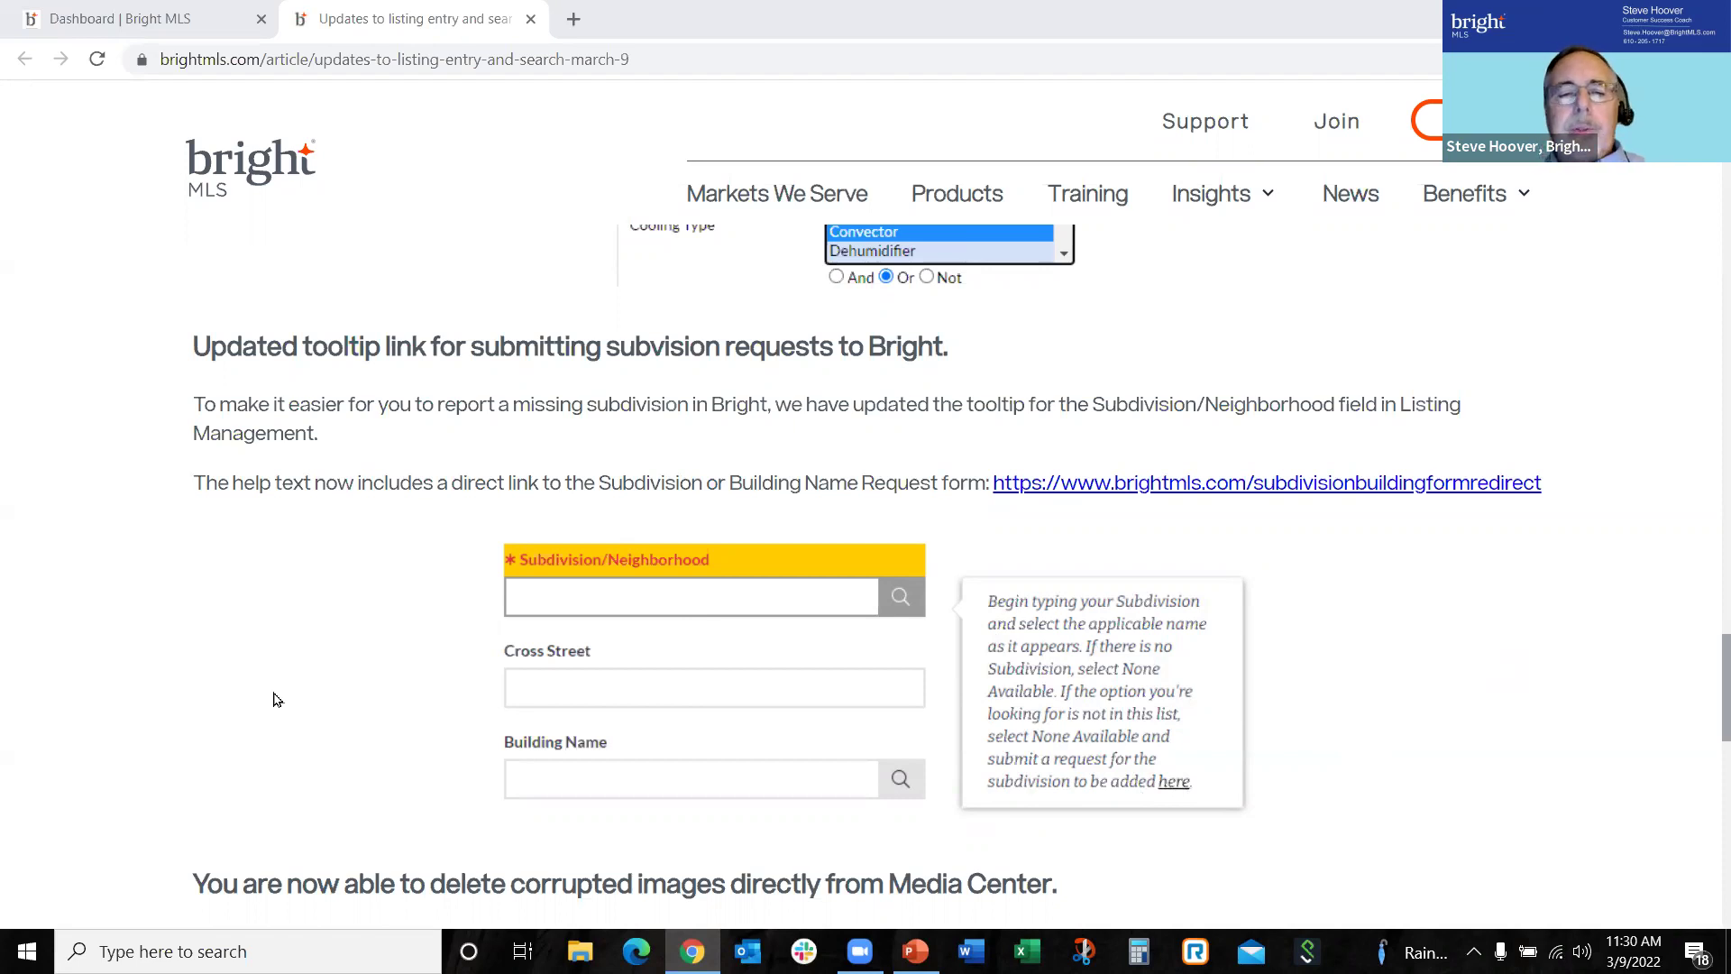
{"action": "scroll", "coordinate": [277, 700], "scroll_direction": "down", "scroll_amount": 2}
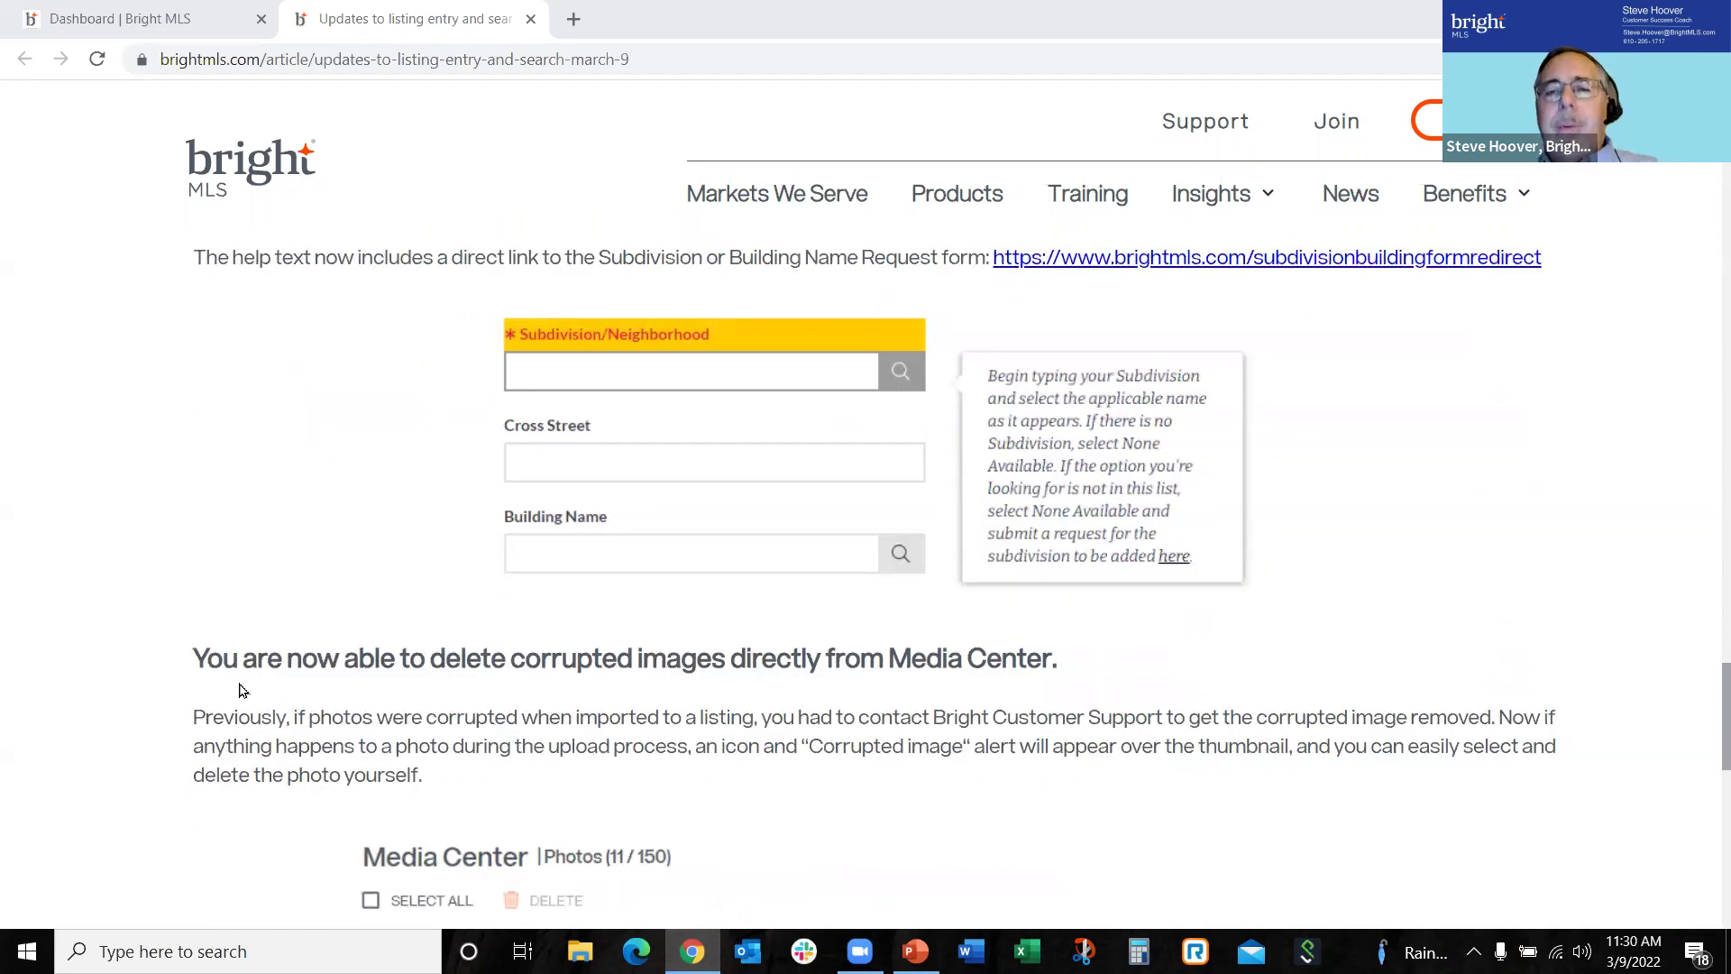
{"action": "scroll", "coordinate": [230, 664], "scroll_direction": "down", "scroll_amount": 1}
{"action": "scroll", "coordinate": [144, 641], "scroll_direction": "down", "scroll_amount": 4}
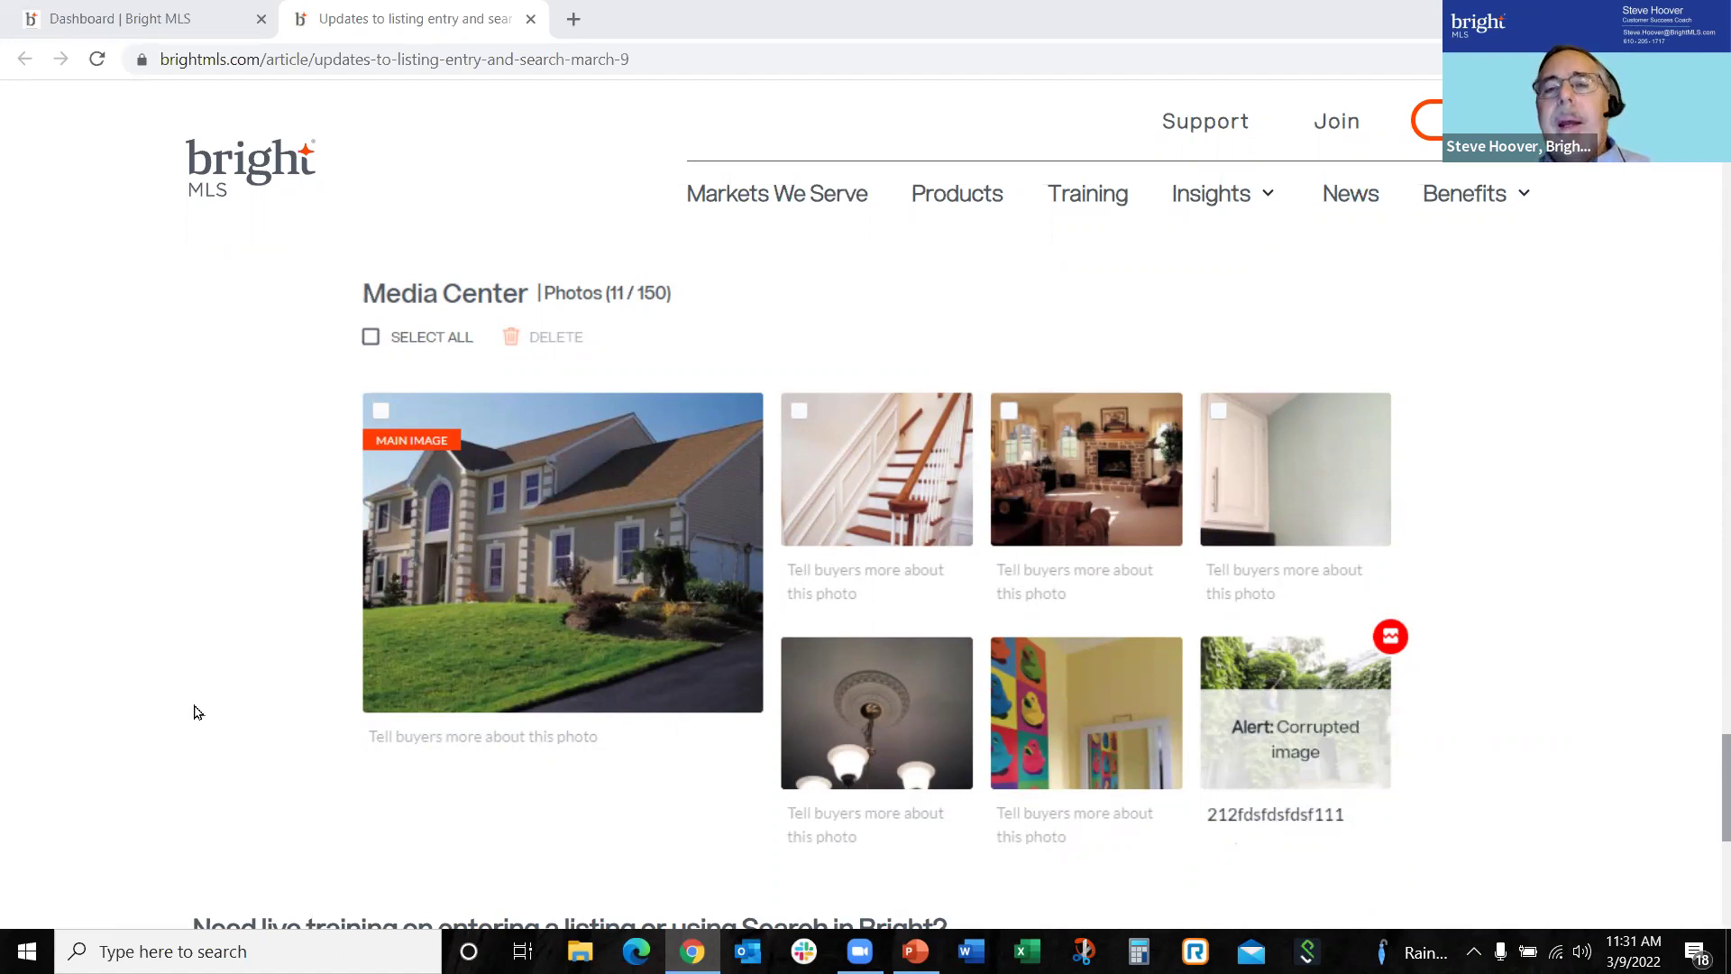
{"action": "scroll", "coordinate": [196, 713], "scroll_direction": "down", "scroll_amount": 1}
{"action": "scroll", "coordinate": [196, 712], "scroll_direction": "down", "scroll_amount": 1}
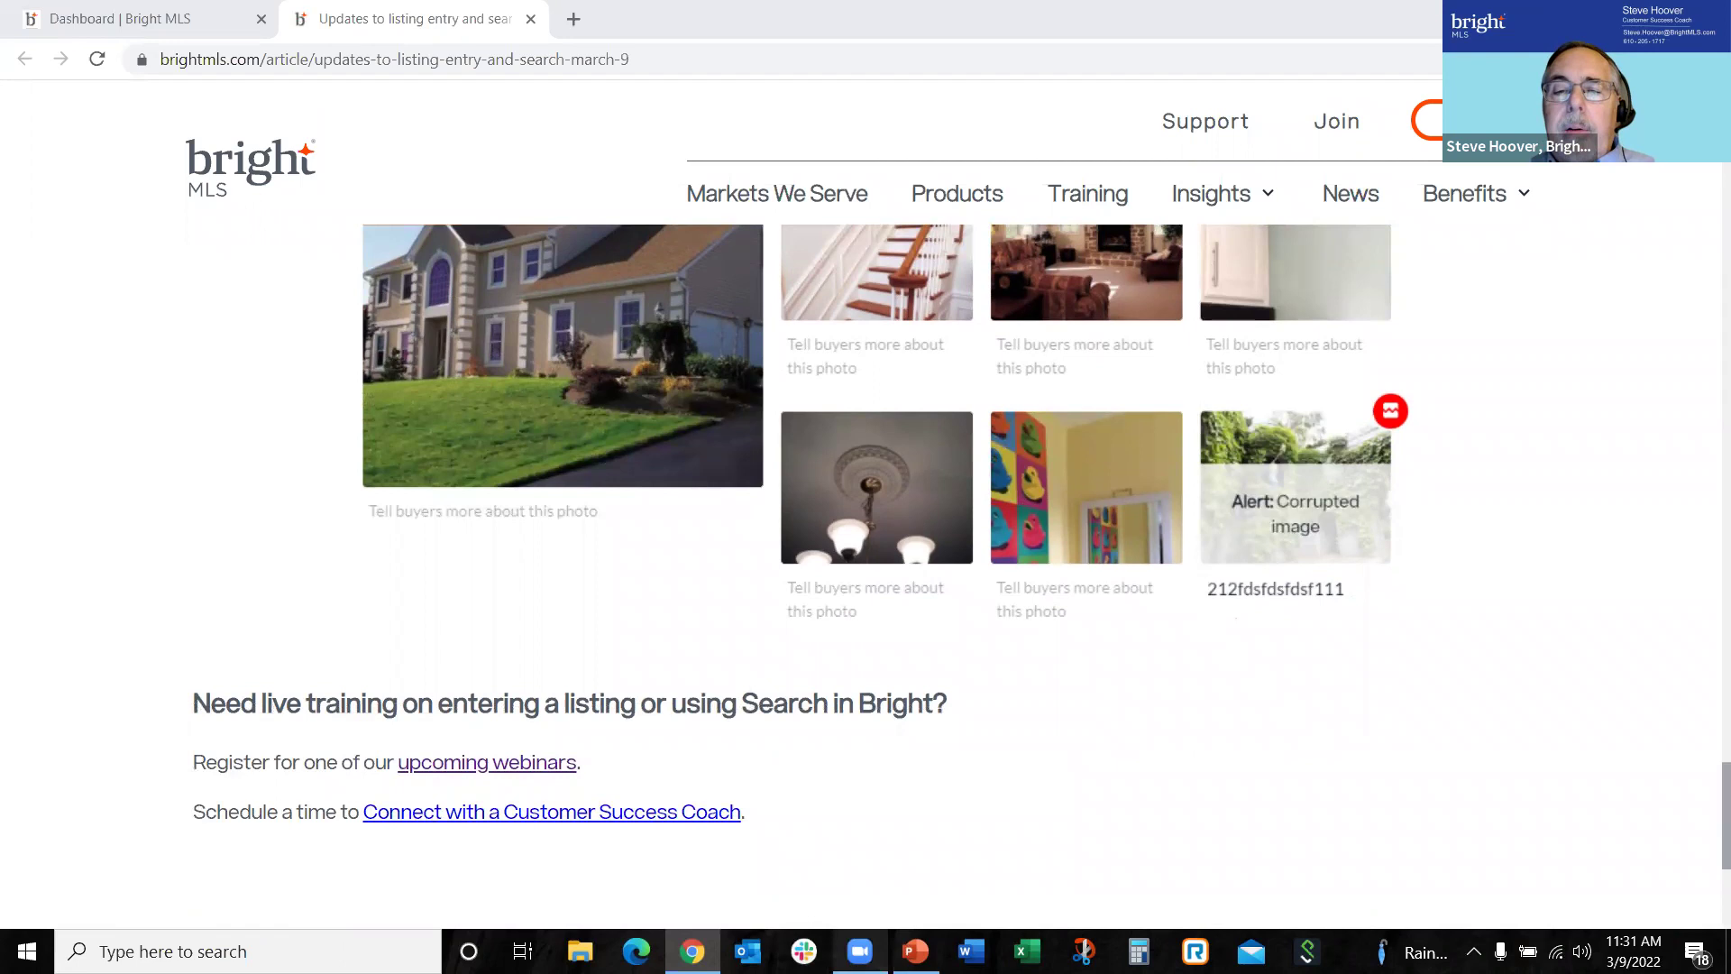
- Resume the PowerPoint slide show from the current slide, advance to Select Layer as Shape Map Search, and end the show there
{"action": "left_click", "coordinate": [916, 952]}
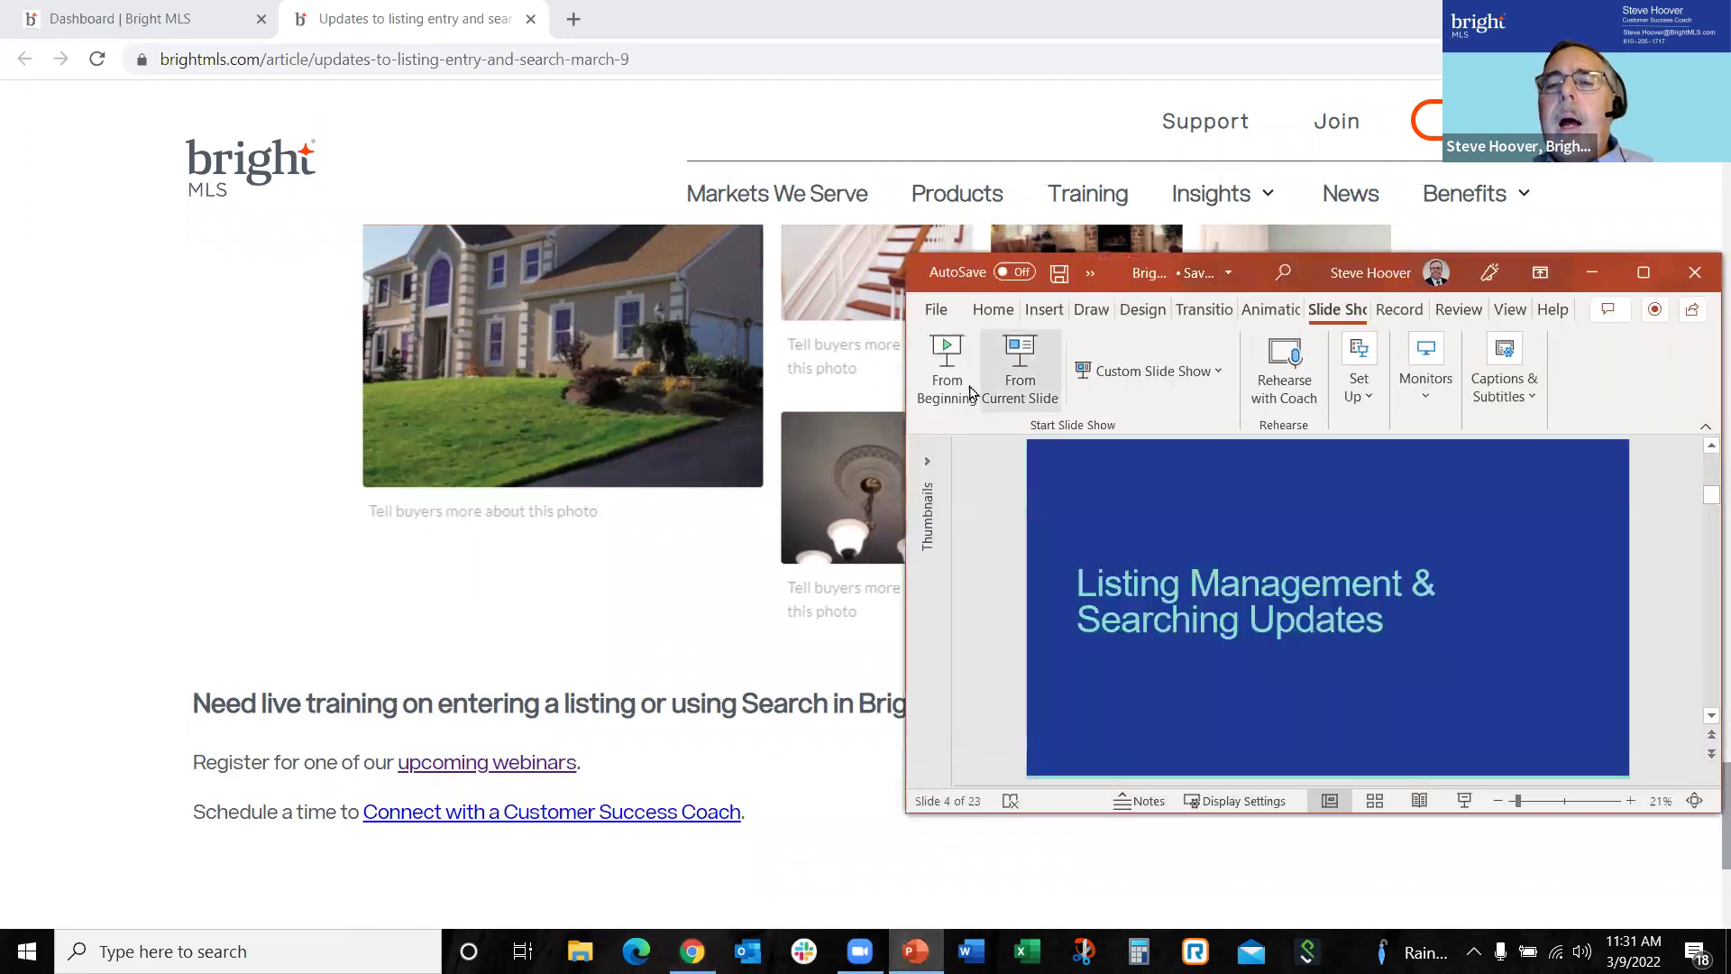
{"action": "left_click", "coordinate": [1020, 394]}
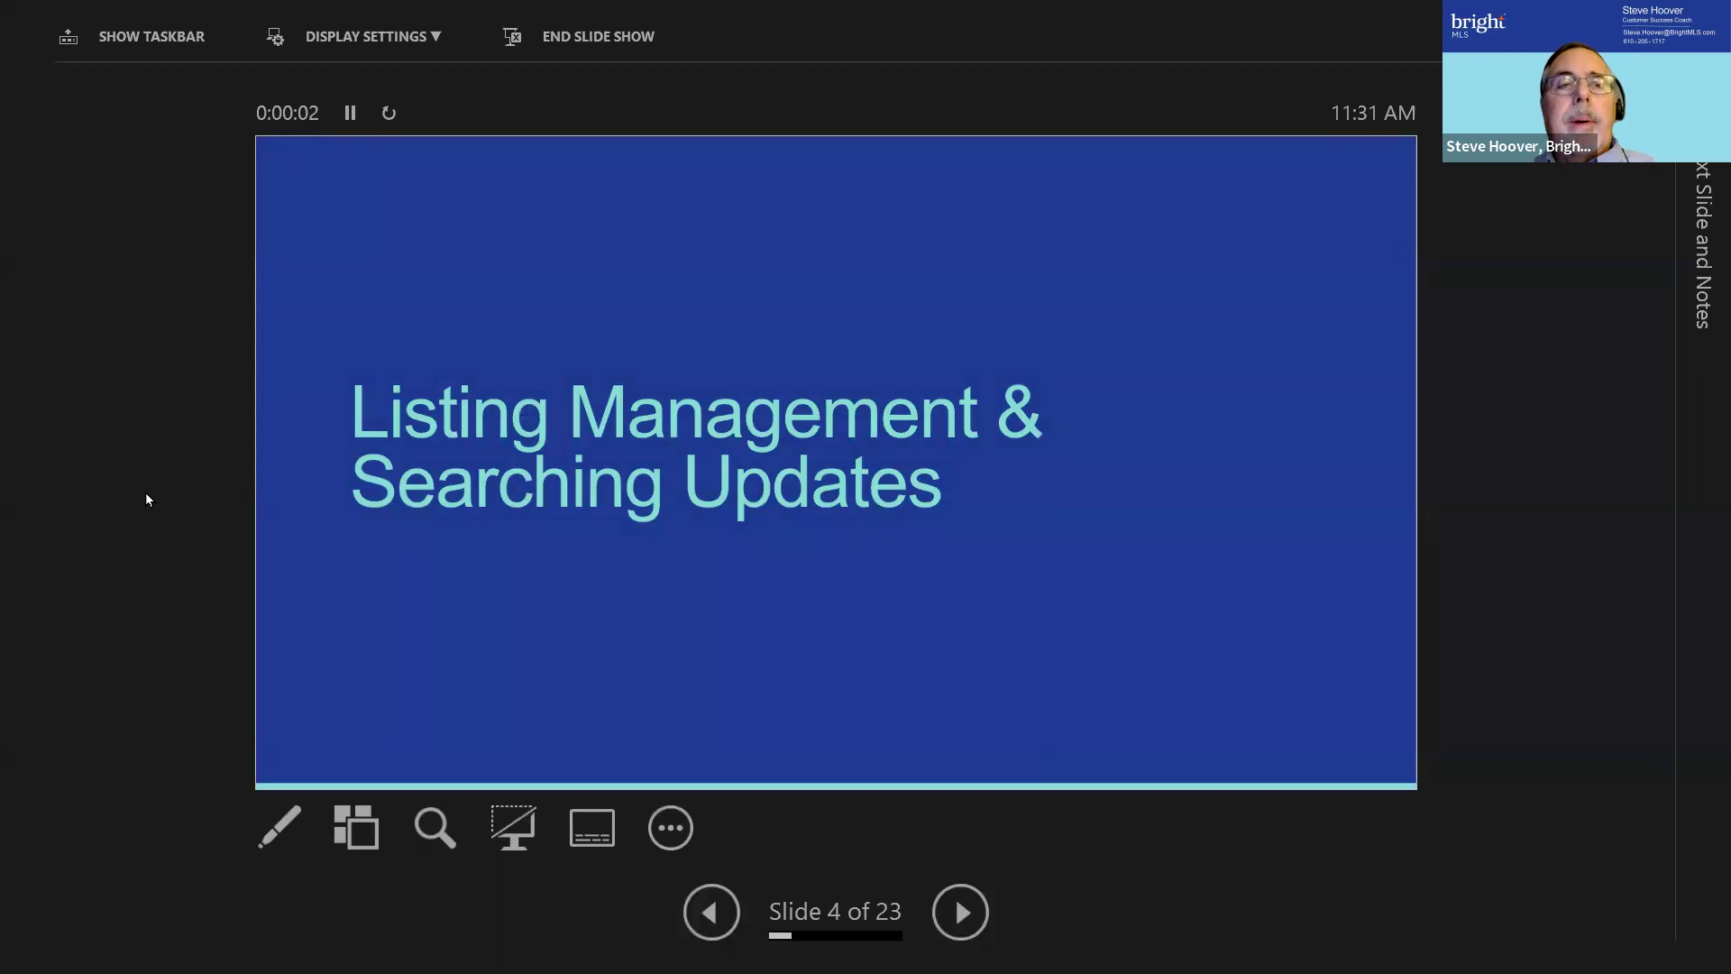
{"action": "key", "text": "Right"}
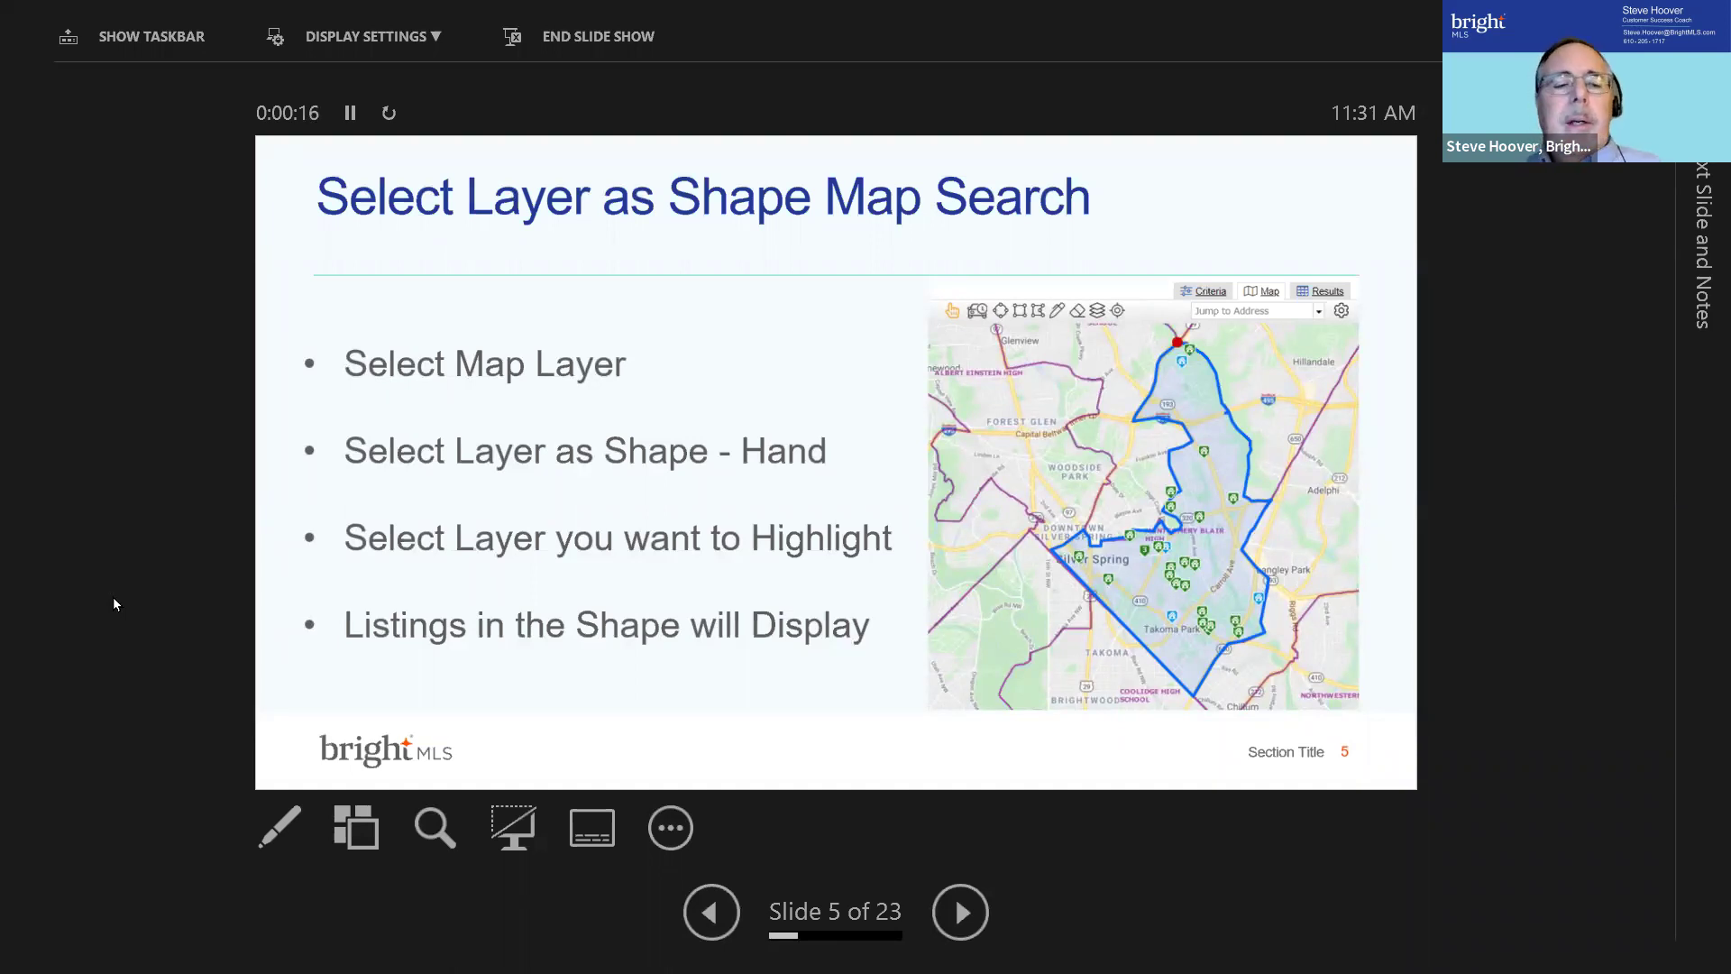
{"action": "key", "text": "Escape"}
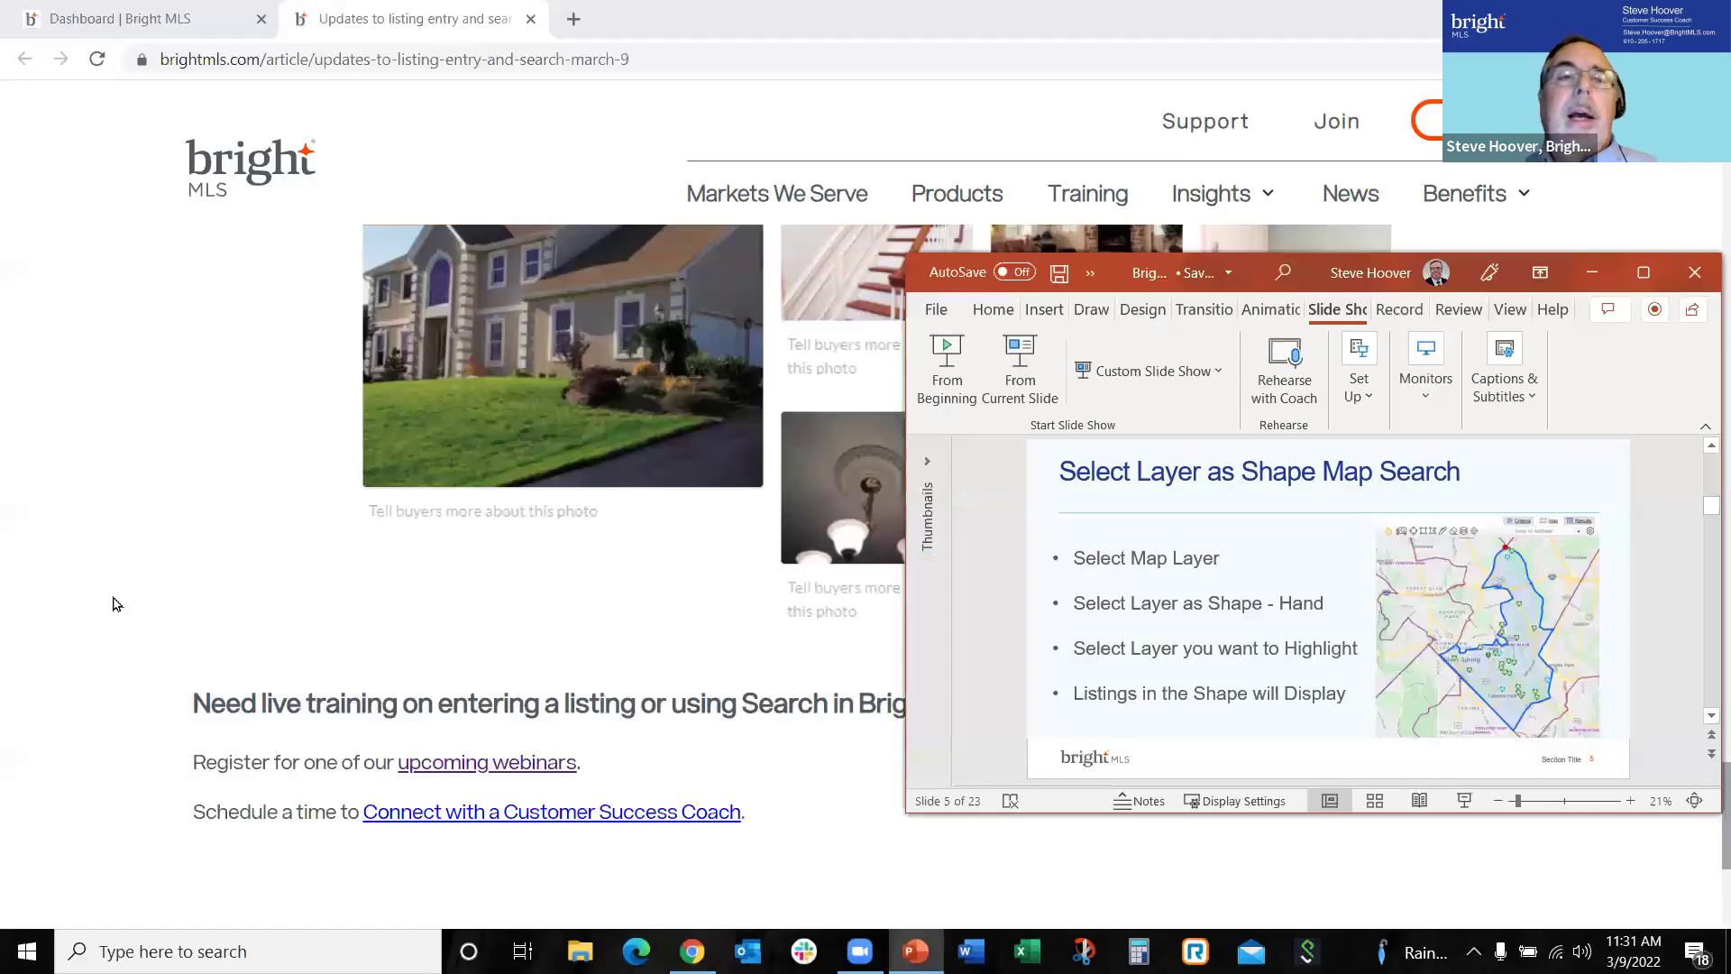
- Return to the Bright MLS dashboard, open the Residential Sale search and show its listings on the map
{"action": "scroll", "coordinate": [185, 604], "scroll_direction": "down", "scroll_amount": 15}
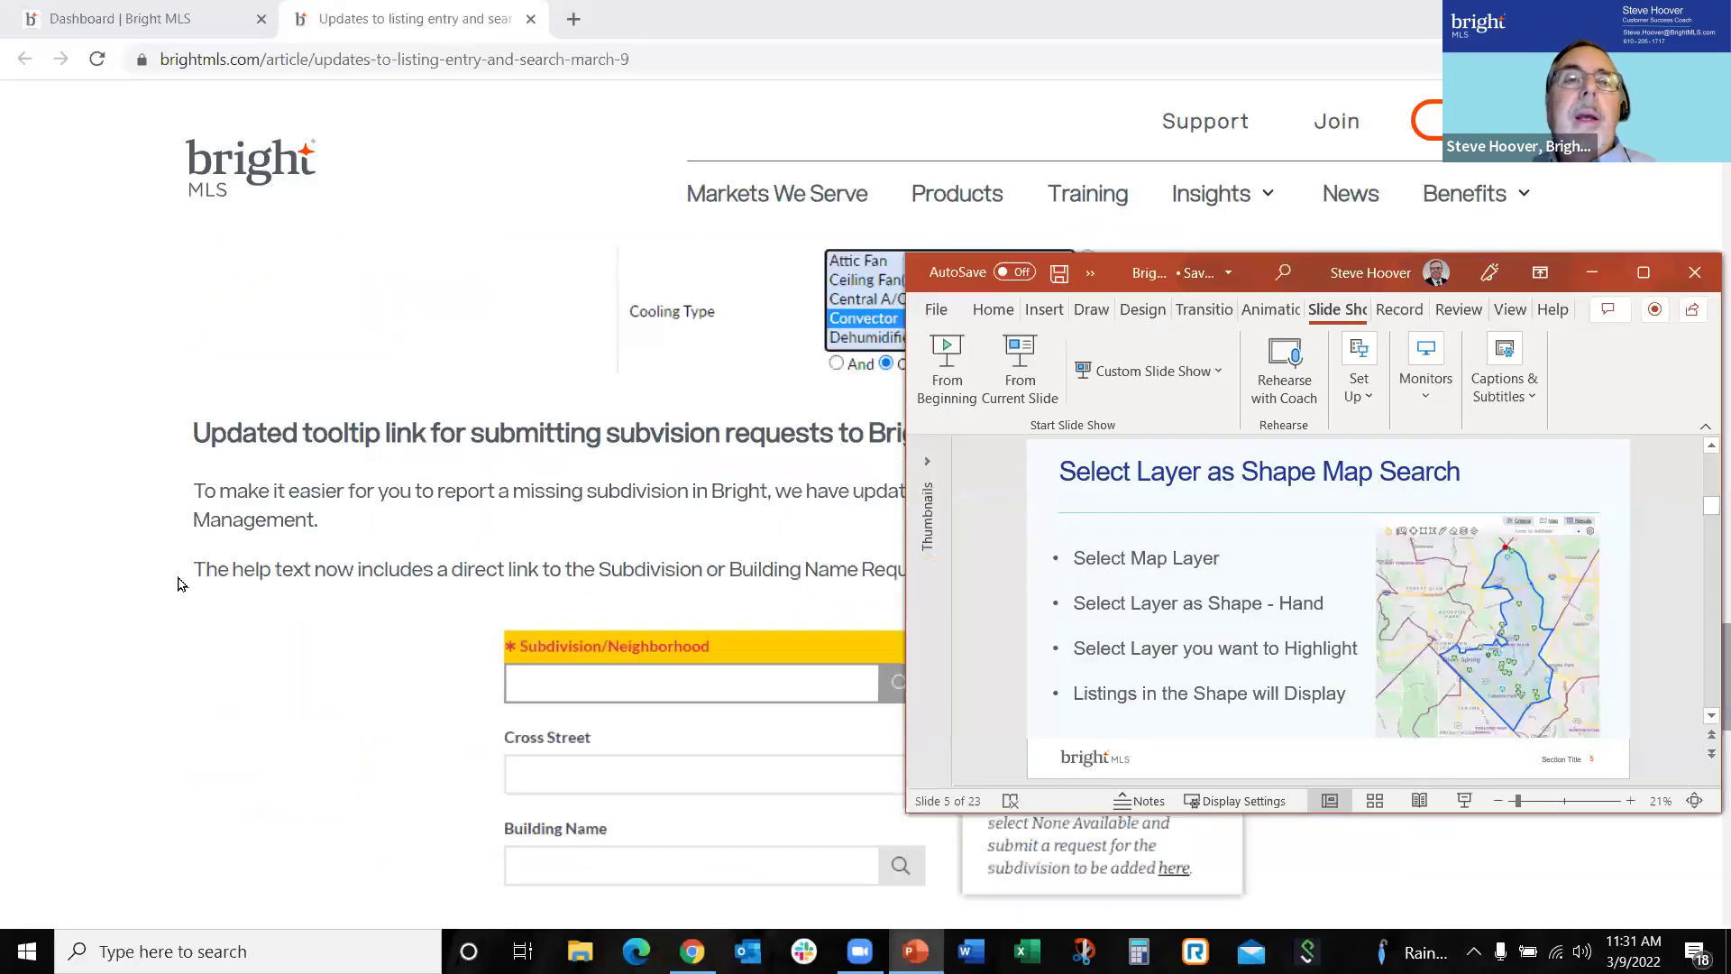
{"action": "left_click", "coordinate": [56, 10]}
{"action": "left_click", "coordinate": [56, 11]}
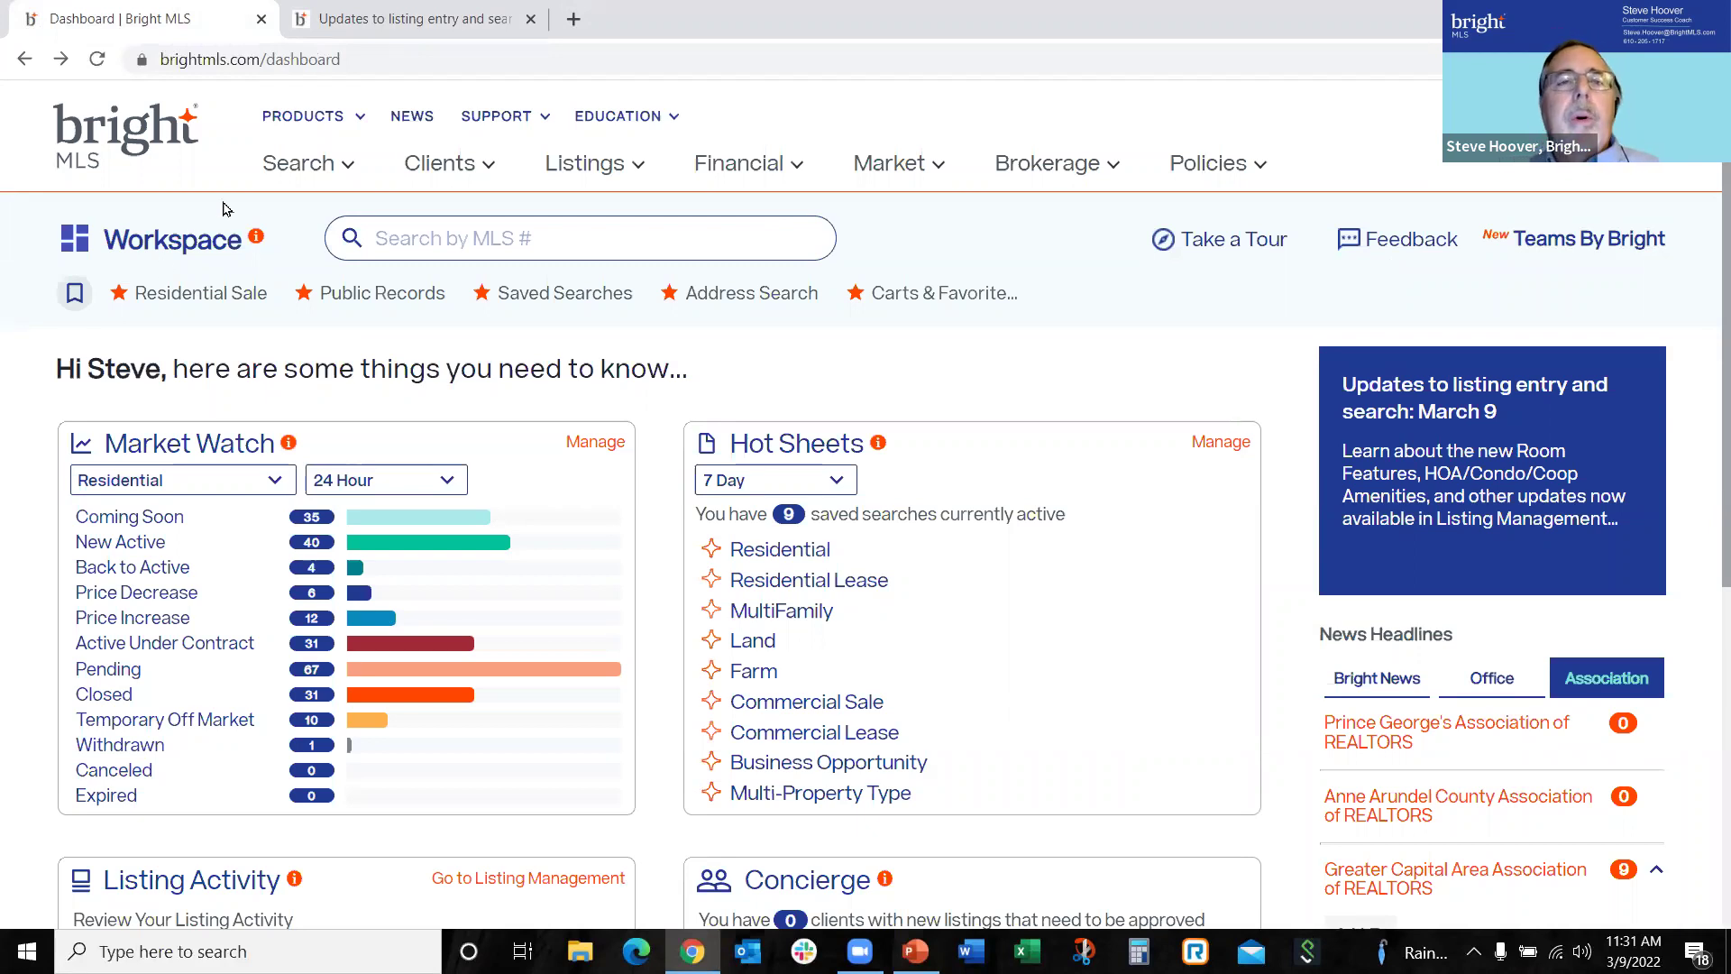
{"action": "left_click", "coordinate": [217, 295]}
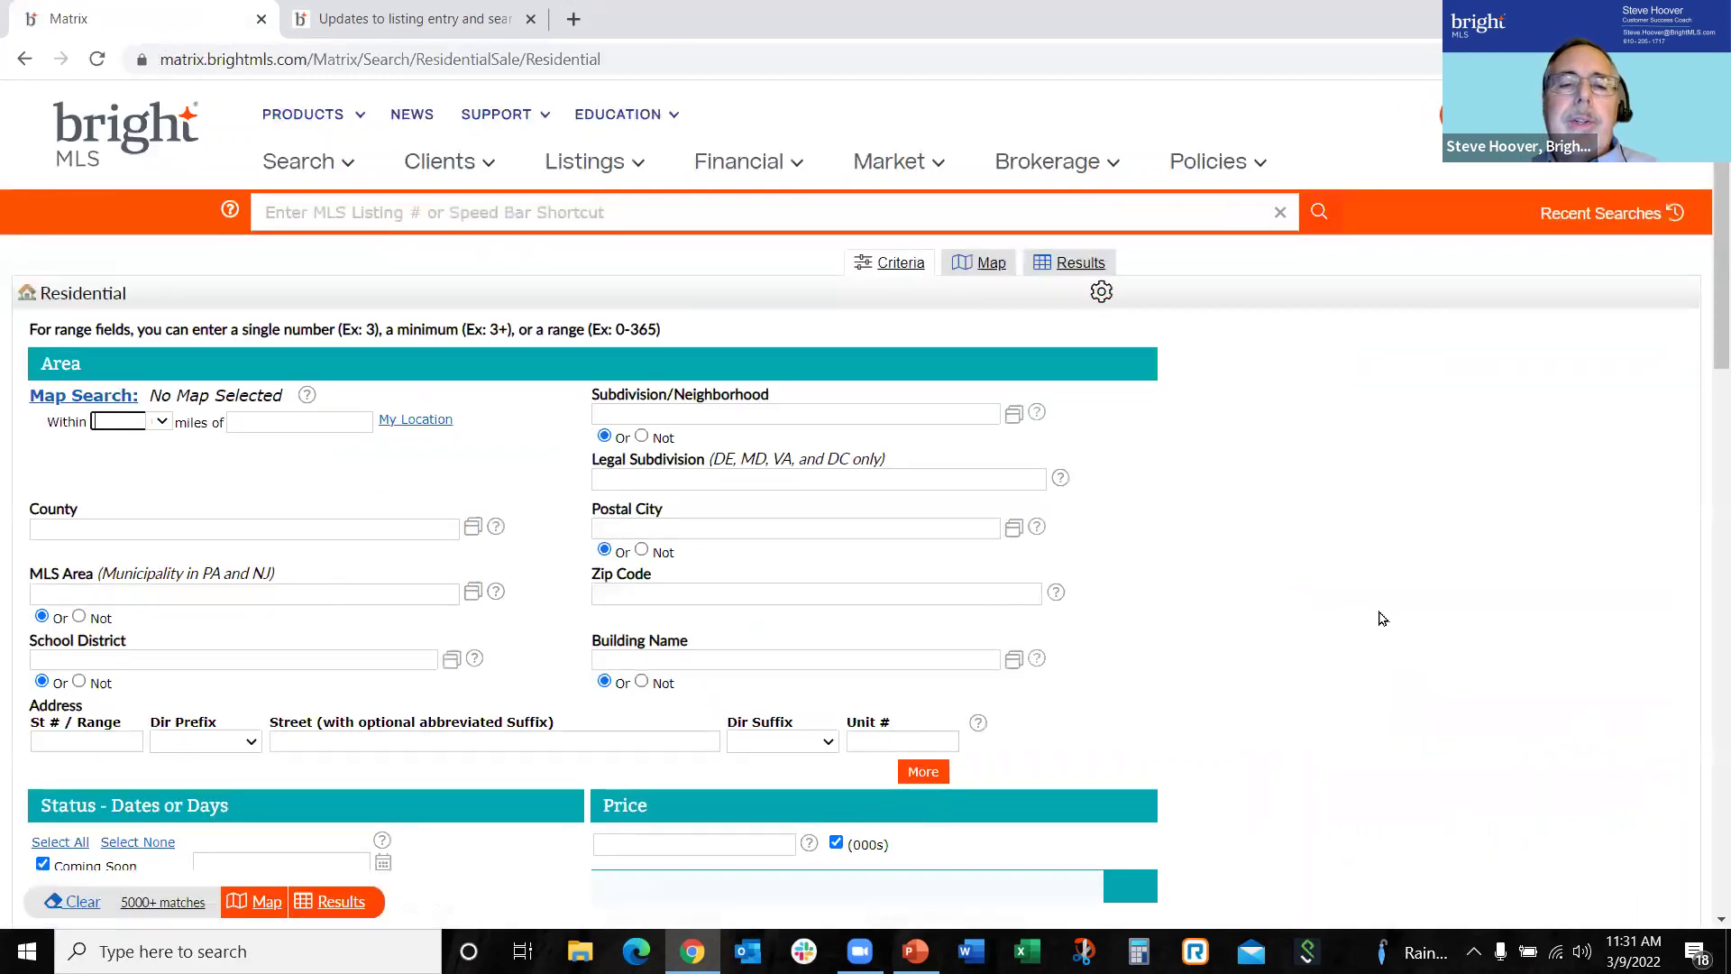
{"action": "scroll", "coordinate": [1380, 624], "scroll_direction": "down", "scroll_amount": 1}
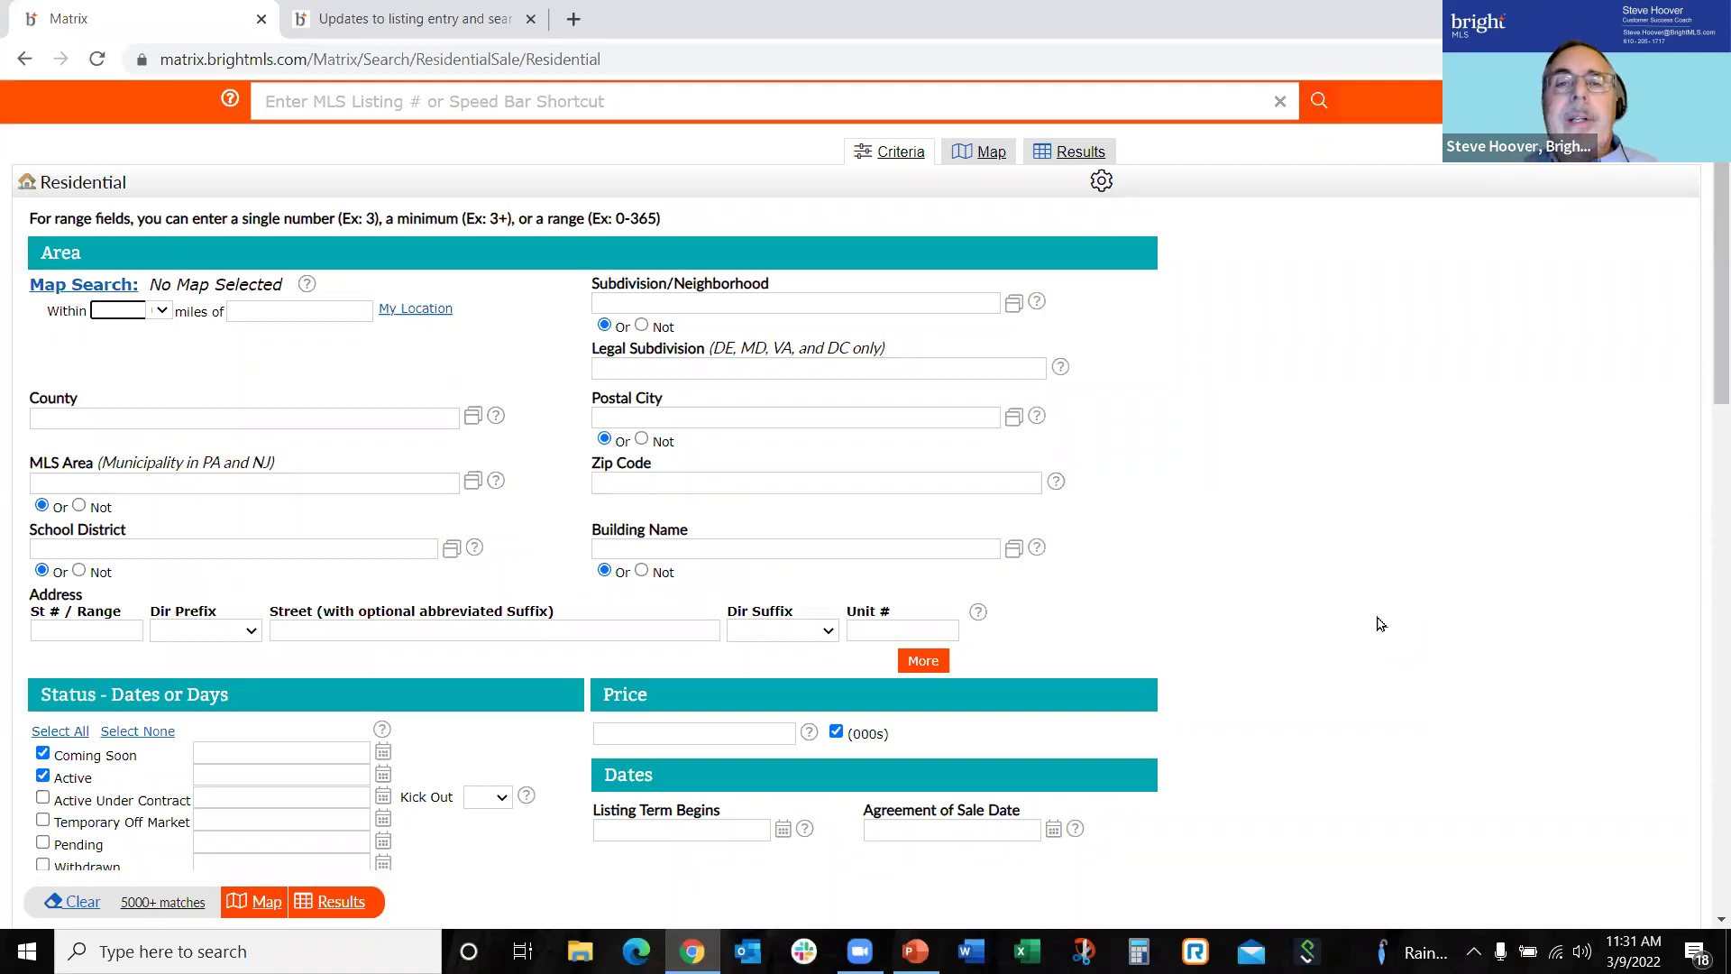
{"action": "left_click", "coordinate": [983, 153]}
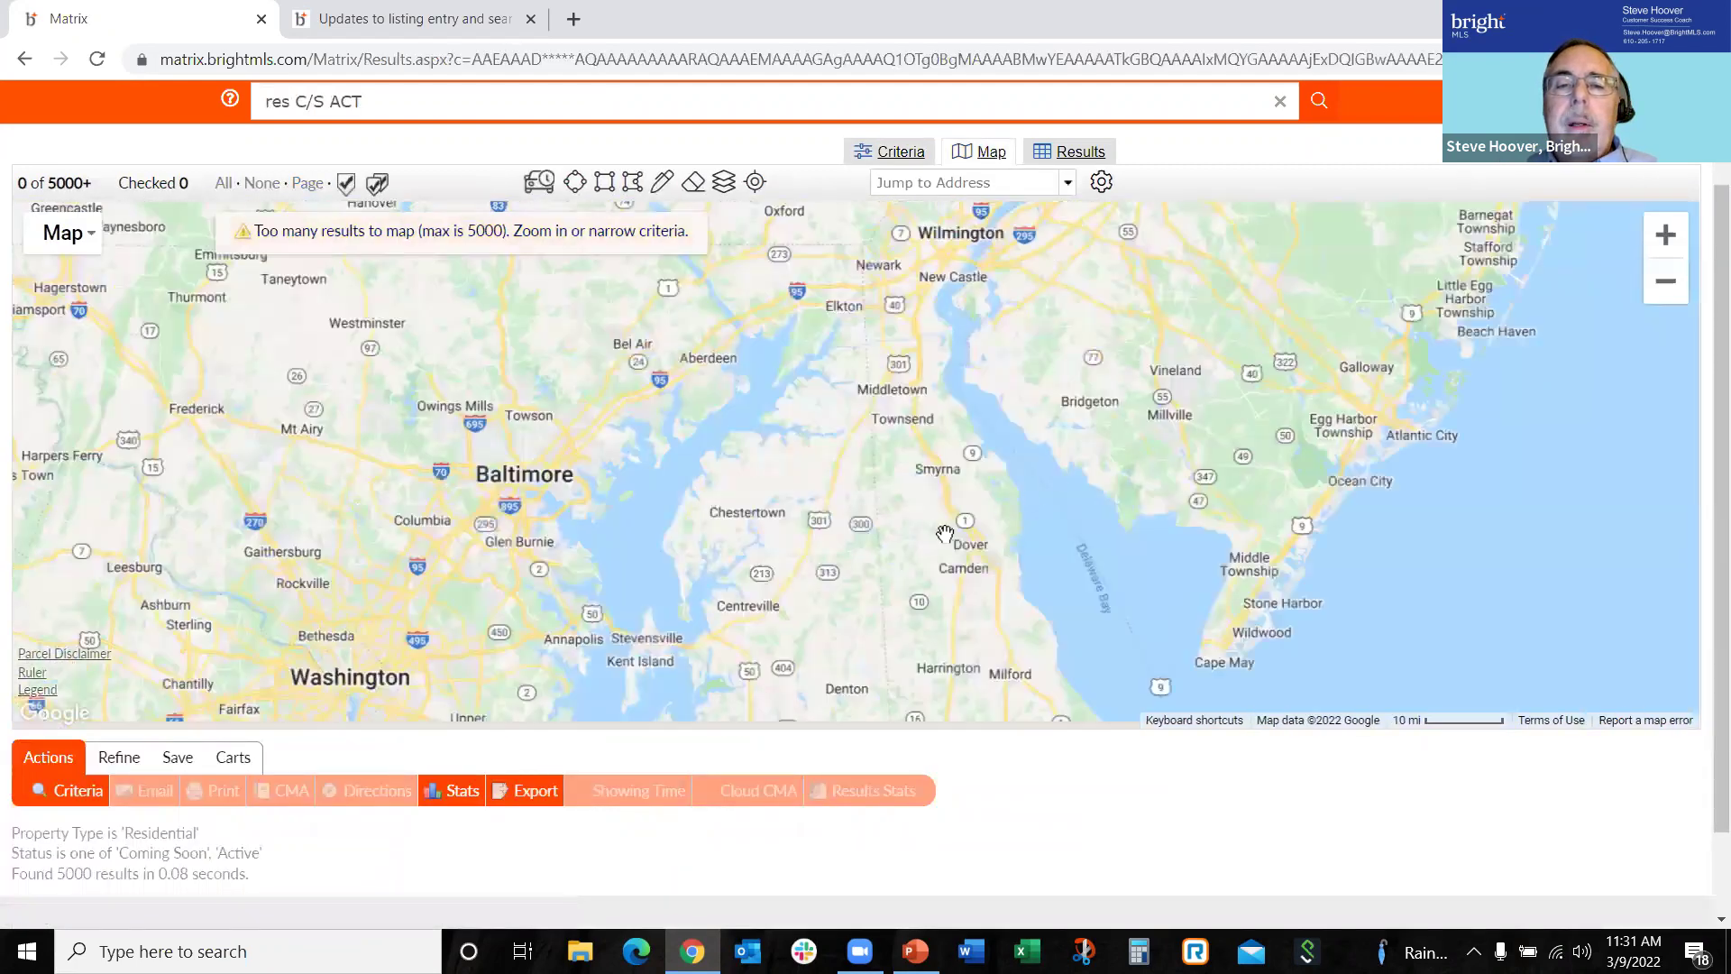
- Frame the map on the Chesapeake Bay around Annapolis and Kent Island and set this map view as the starting default
{"action": "scroll", "coordinate": [945, 534], "scroll_direction": "up", "scroll_amount": 3}
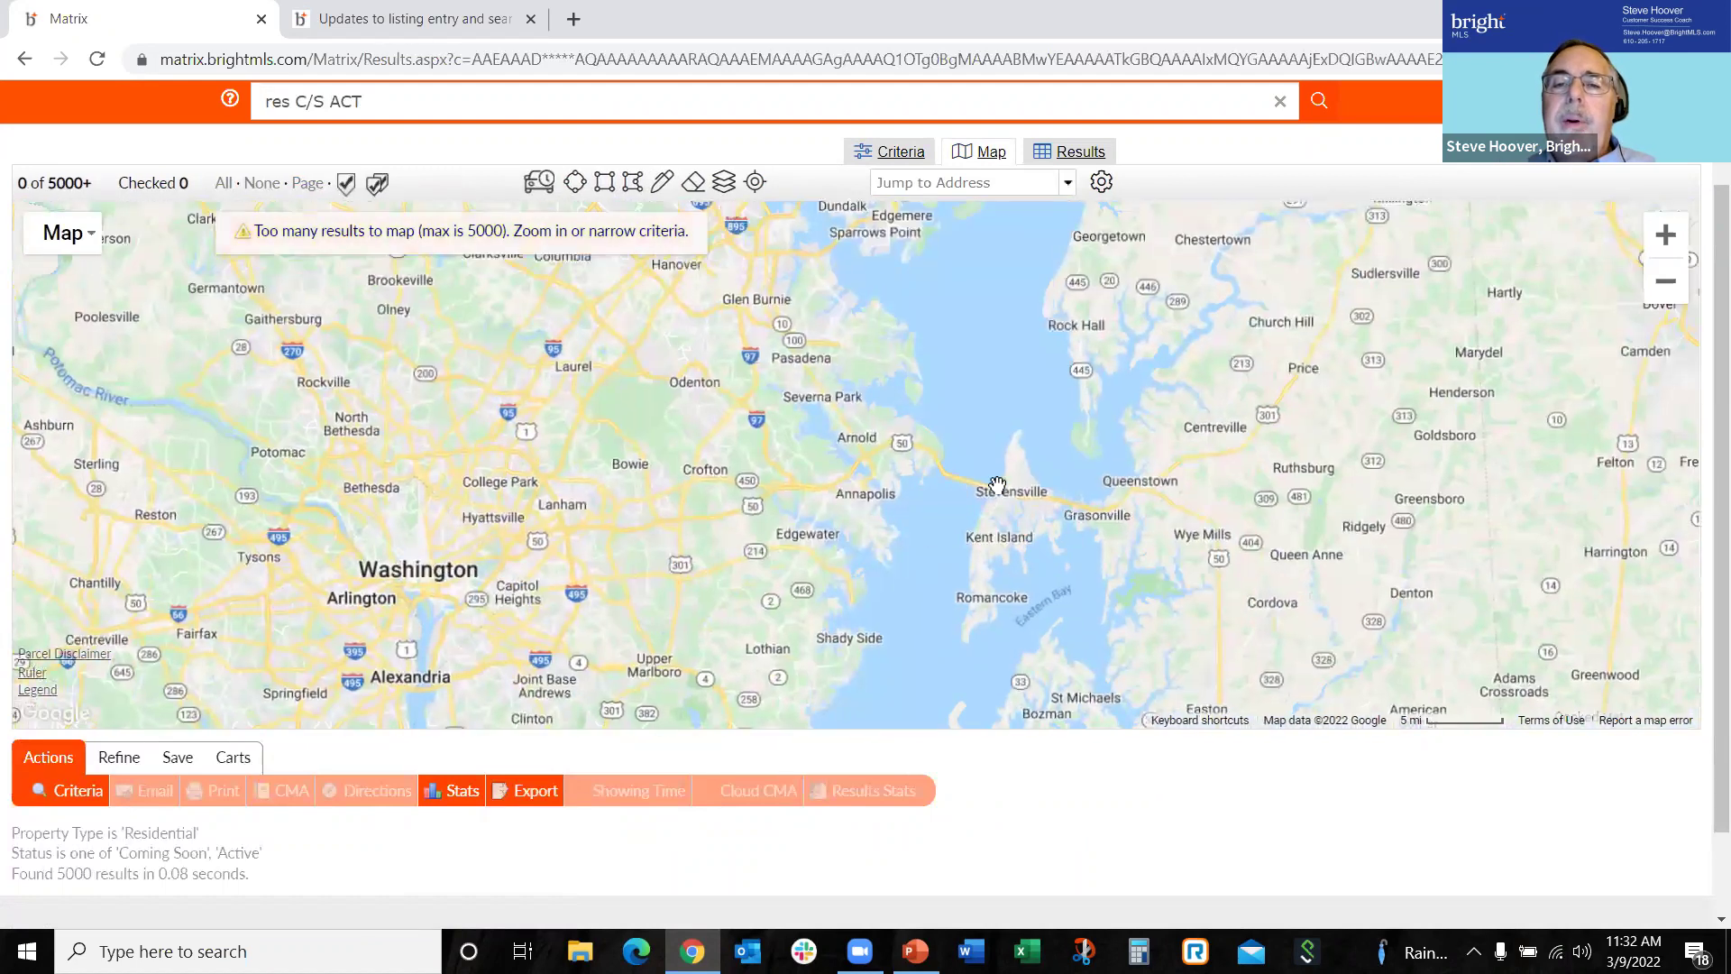
{"action": "scroll", "coordinate": [992, 473], "scroll_direction": "up", "scroll_amount": 2}
{"action": "left_click_drag", "start_coordinate": [945, 368], "coordinate": [962, 438]}
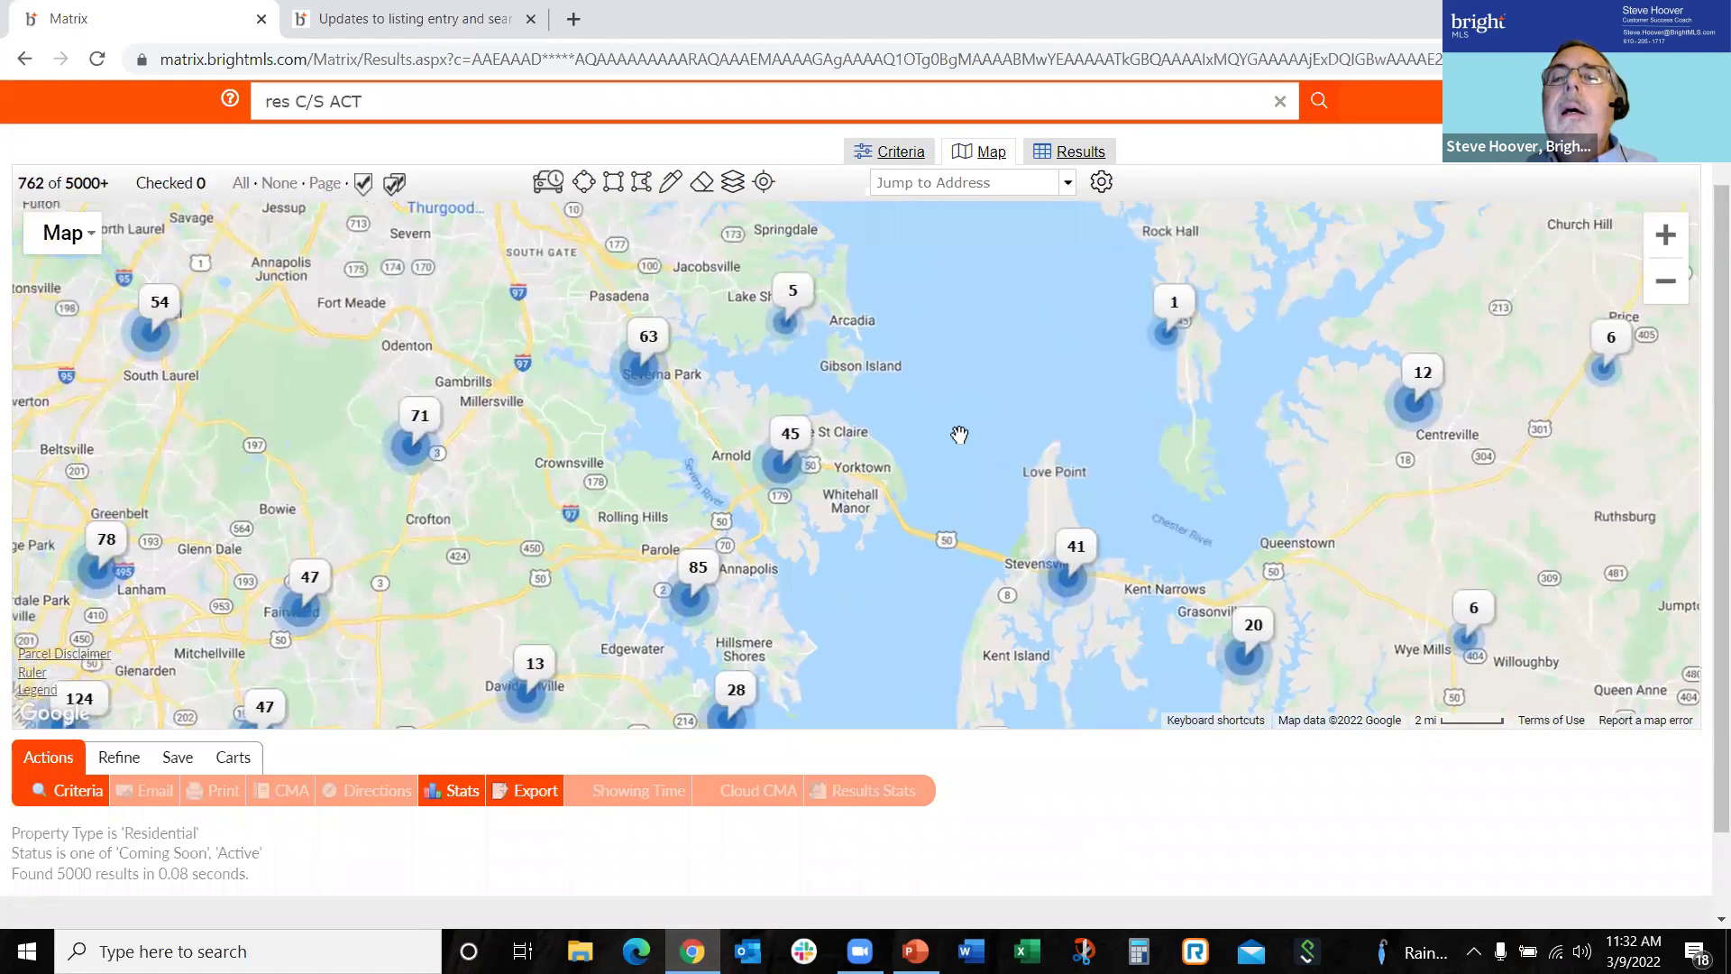
{"action": "left_click", "coordinate": [1102, 181]}
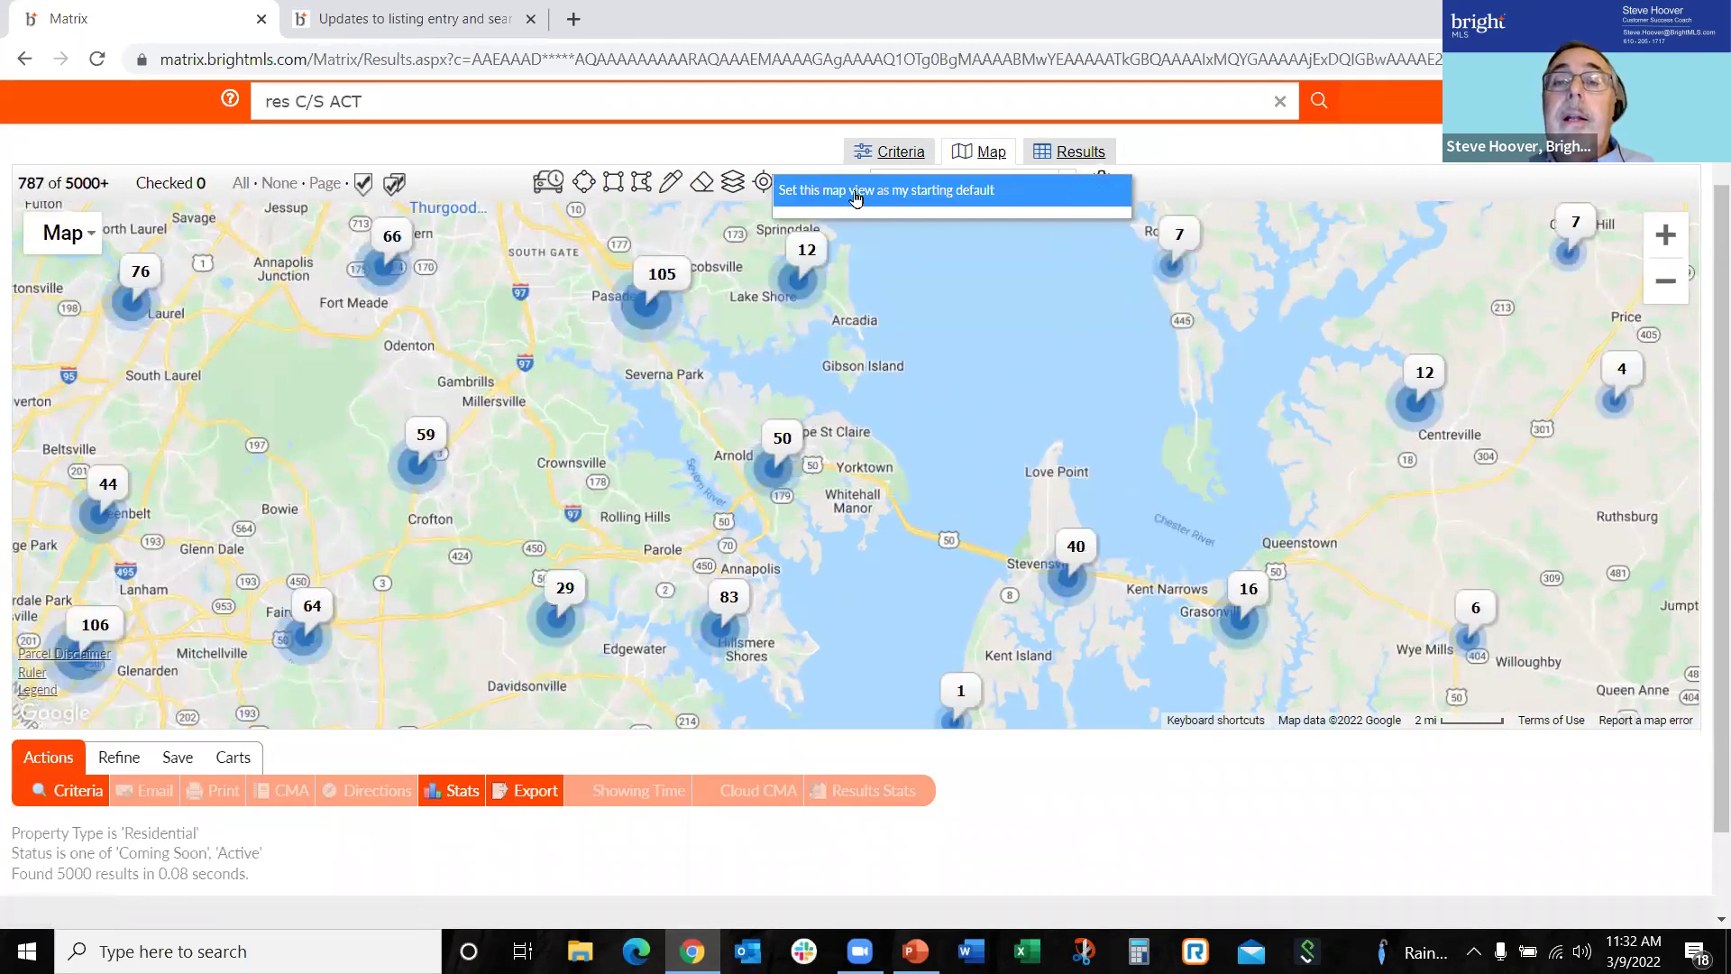
{"action": "left_click", "coordinate": [919, 189]}
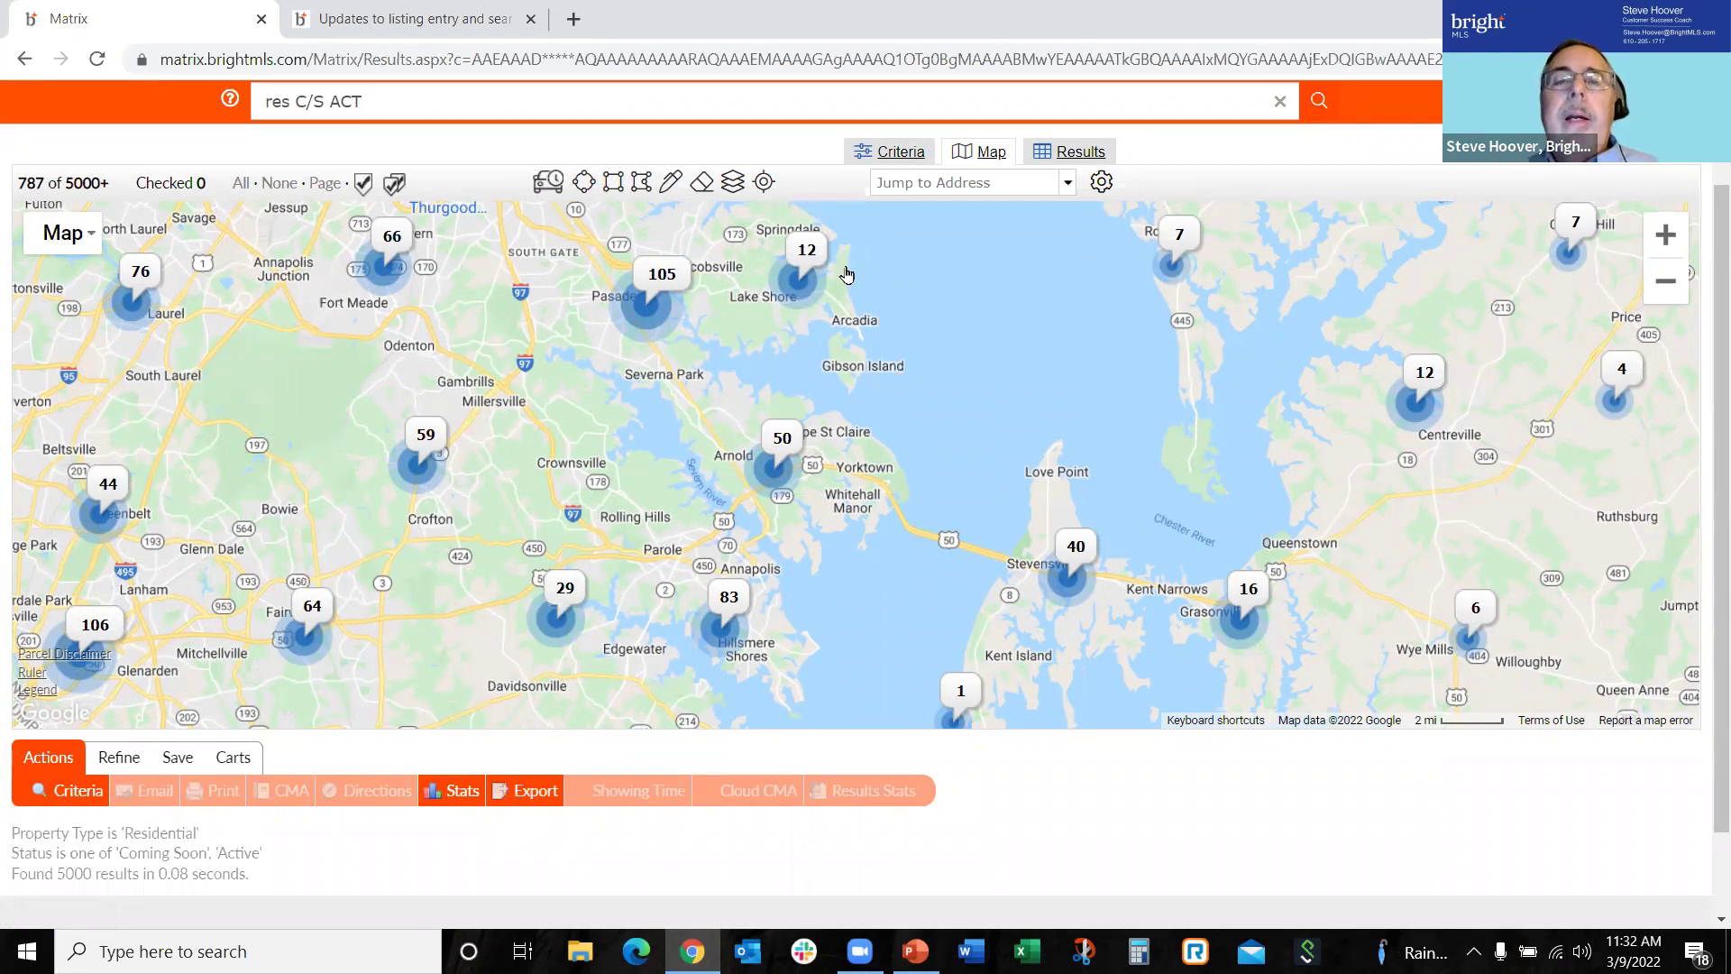
- Turn on the High Schools boundary layer on the search map
{"action": "left_click", "coordinate": [730, 192]}
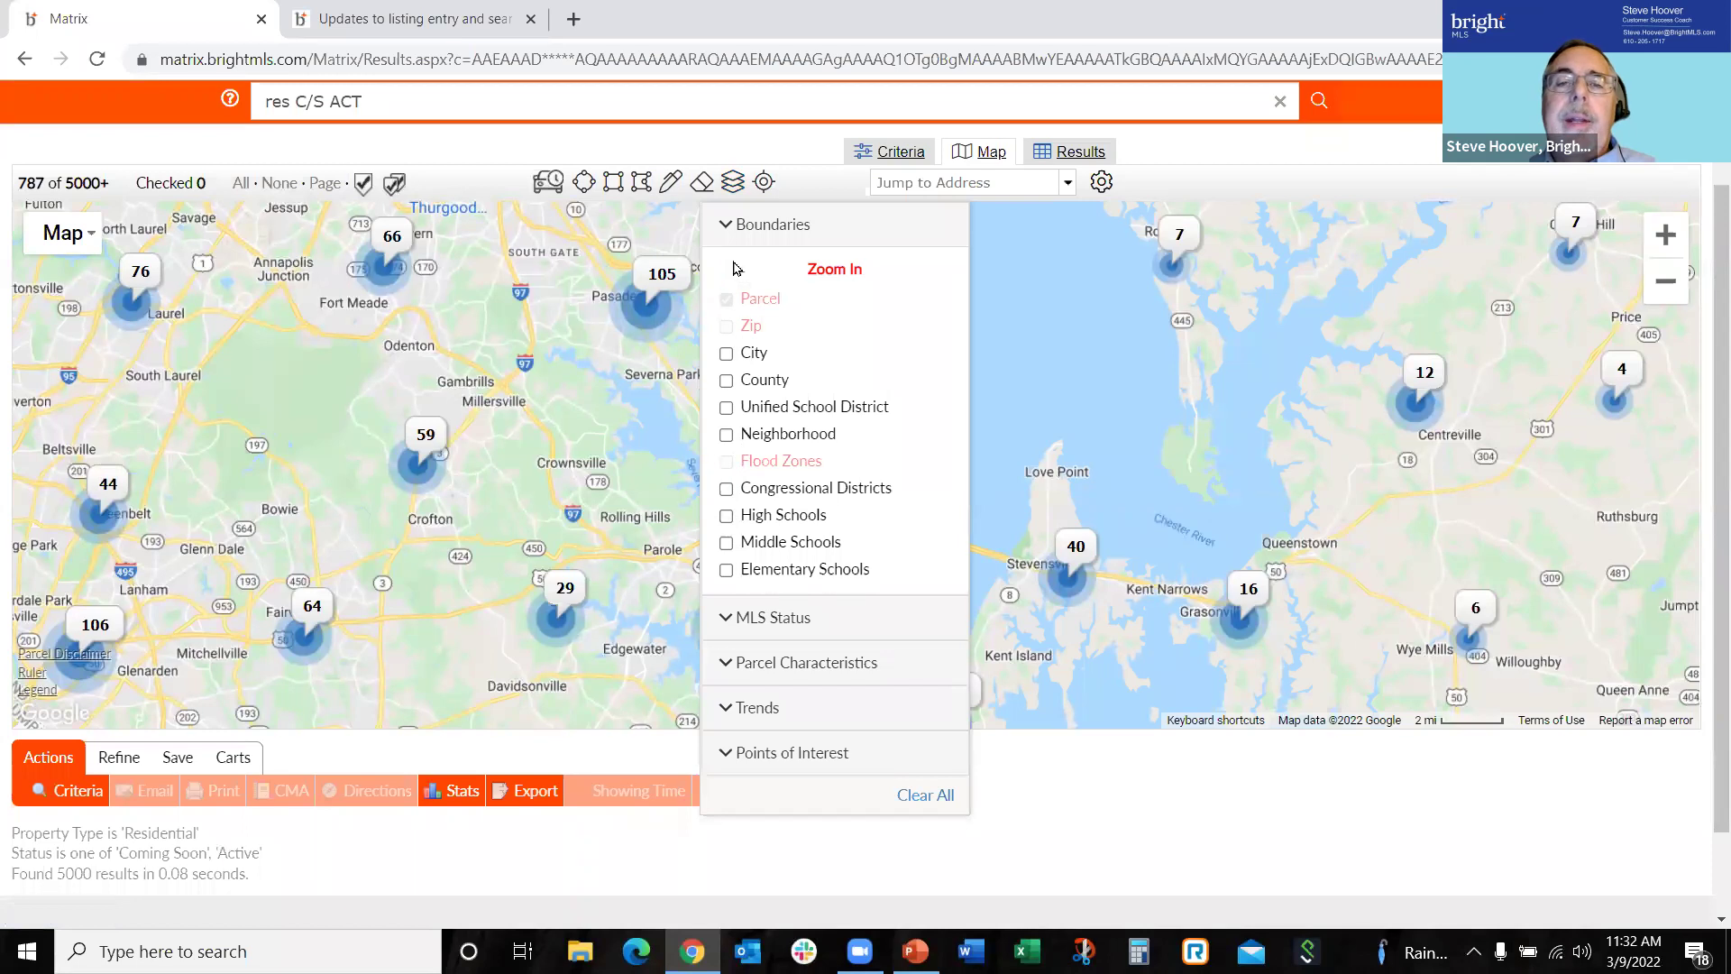
{"action": "left_click", "coordinate": [727, 517]}
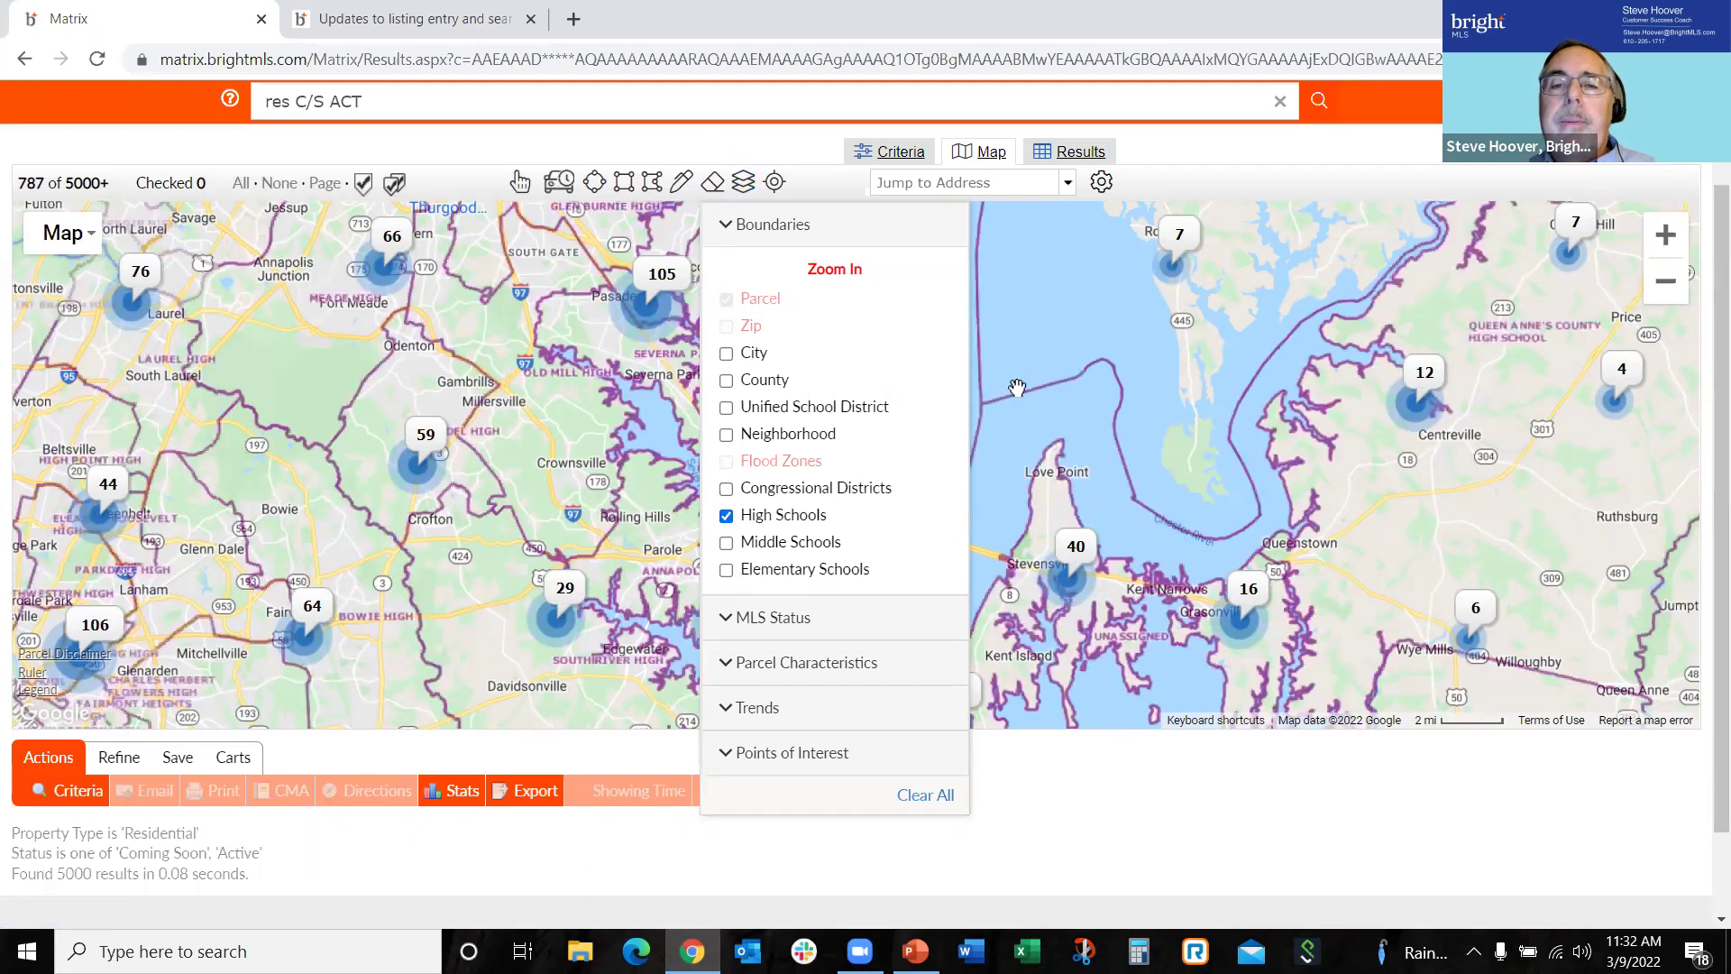
{"action": "left_click", "coordinate": [1017, 388]}
- Select the Arundel High boundary around Odenton, Gambrills and Crofton as the map search shape
{"action": "scroll", "coordinate": [909, 384], "scroll_direction": "up", "scroll_amount": 1}
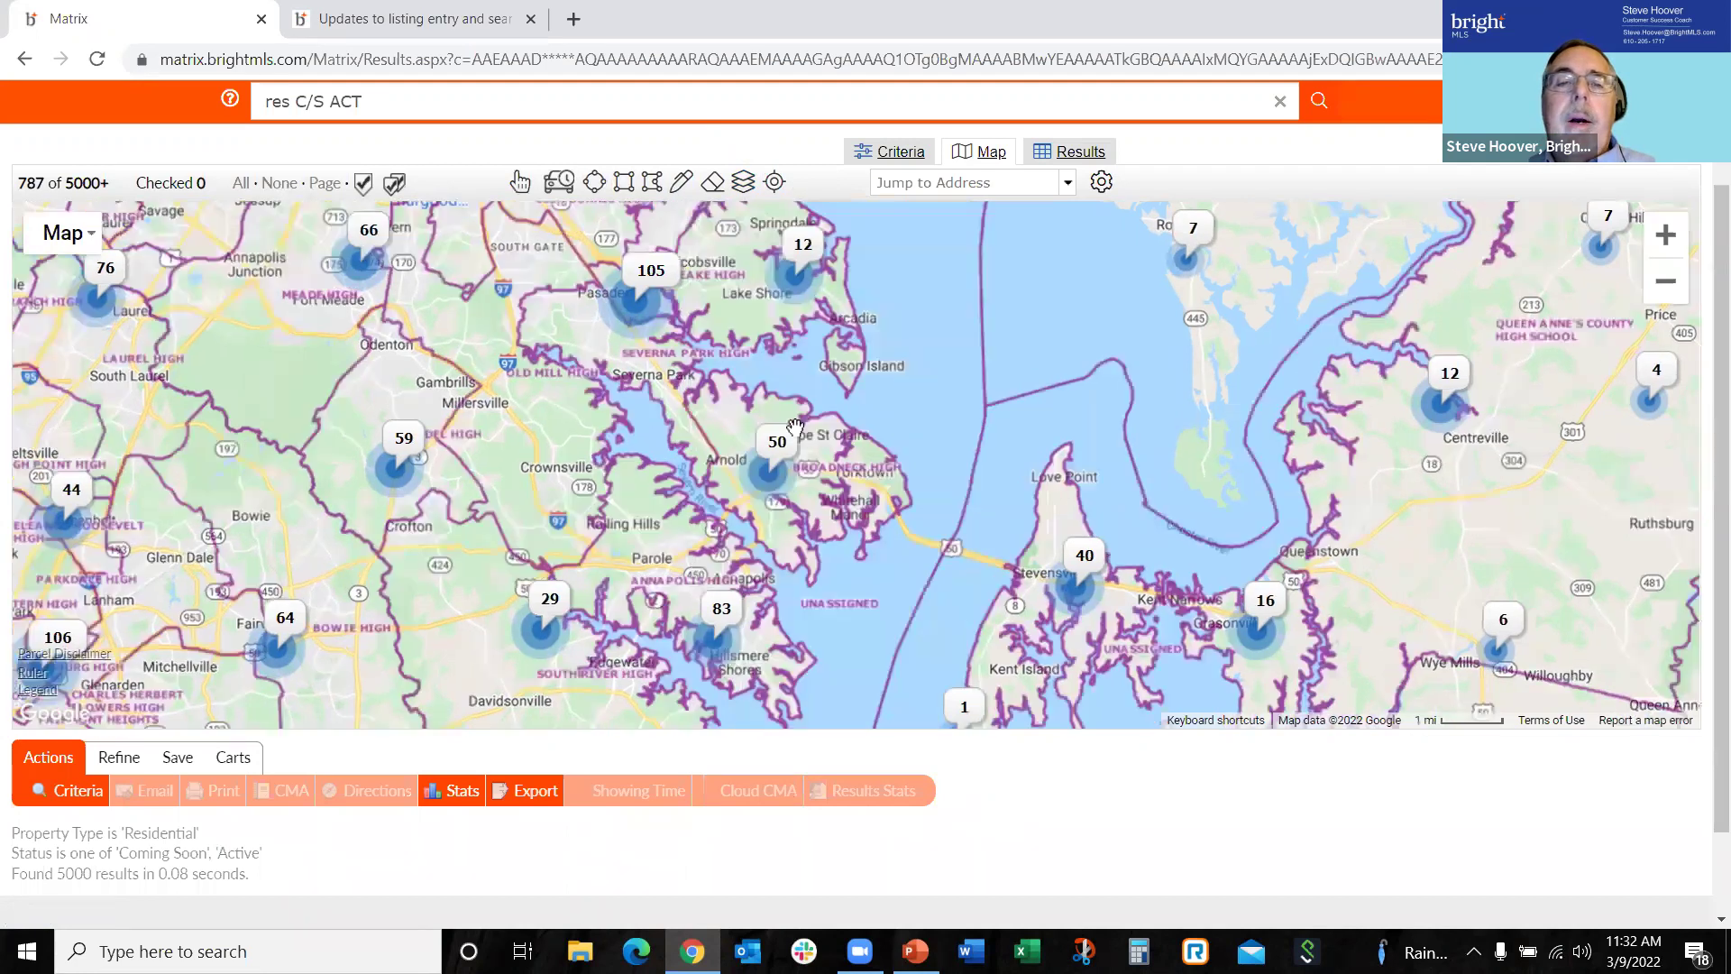
{"action": "left_click_drag", "start_coordinate": [996, 436], "coordinate": [1287, 419]}
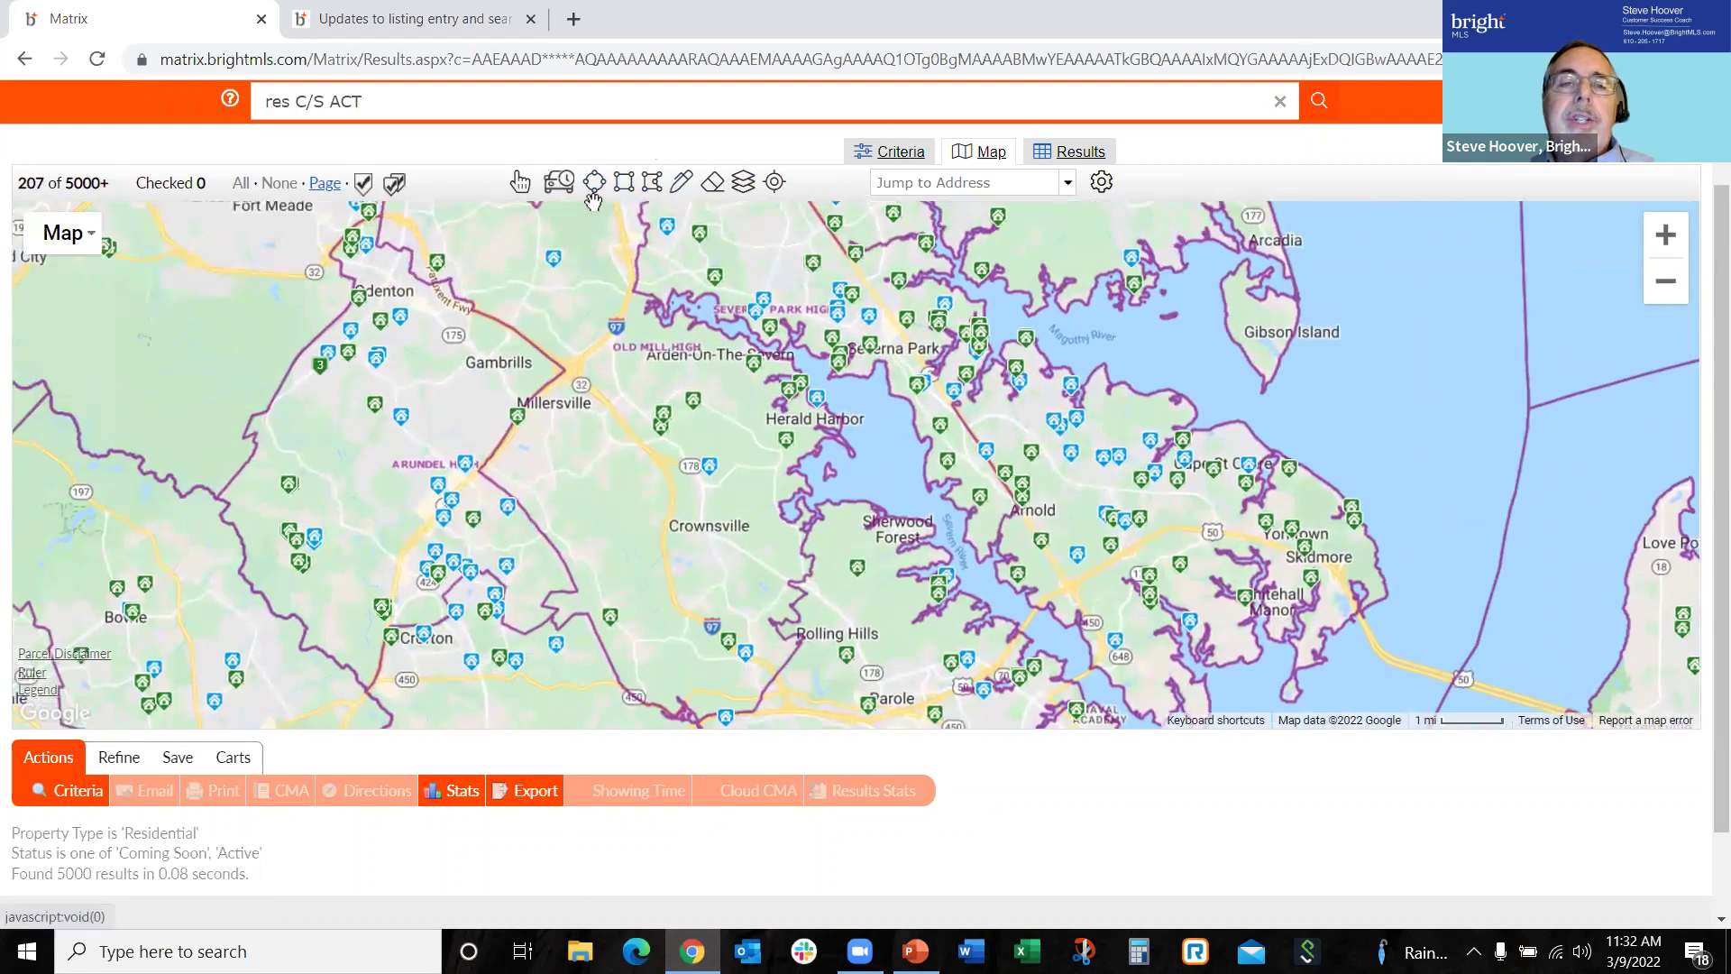
{"action": "mouse_move", "coordinate": [357, 222]}
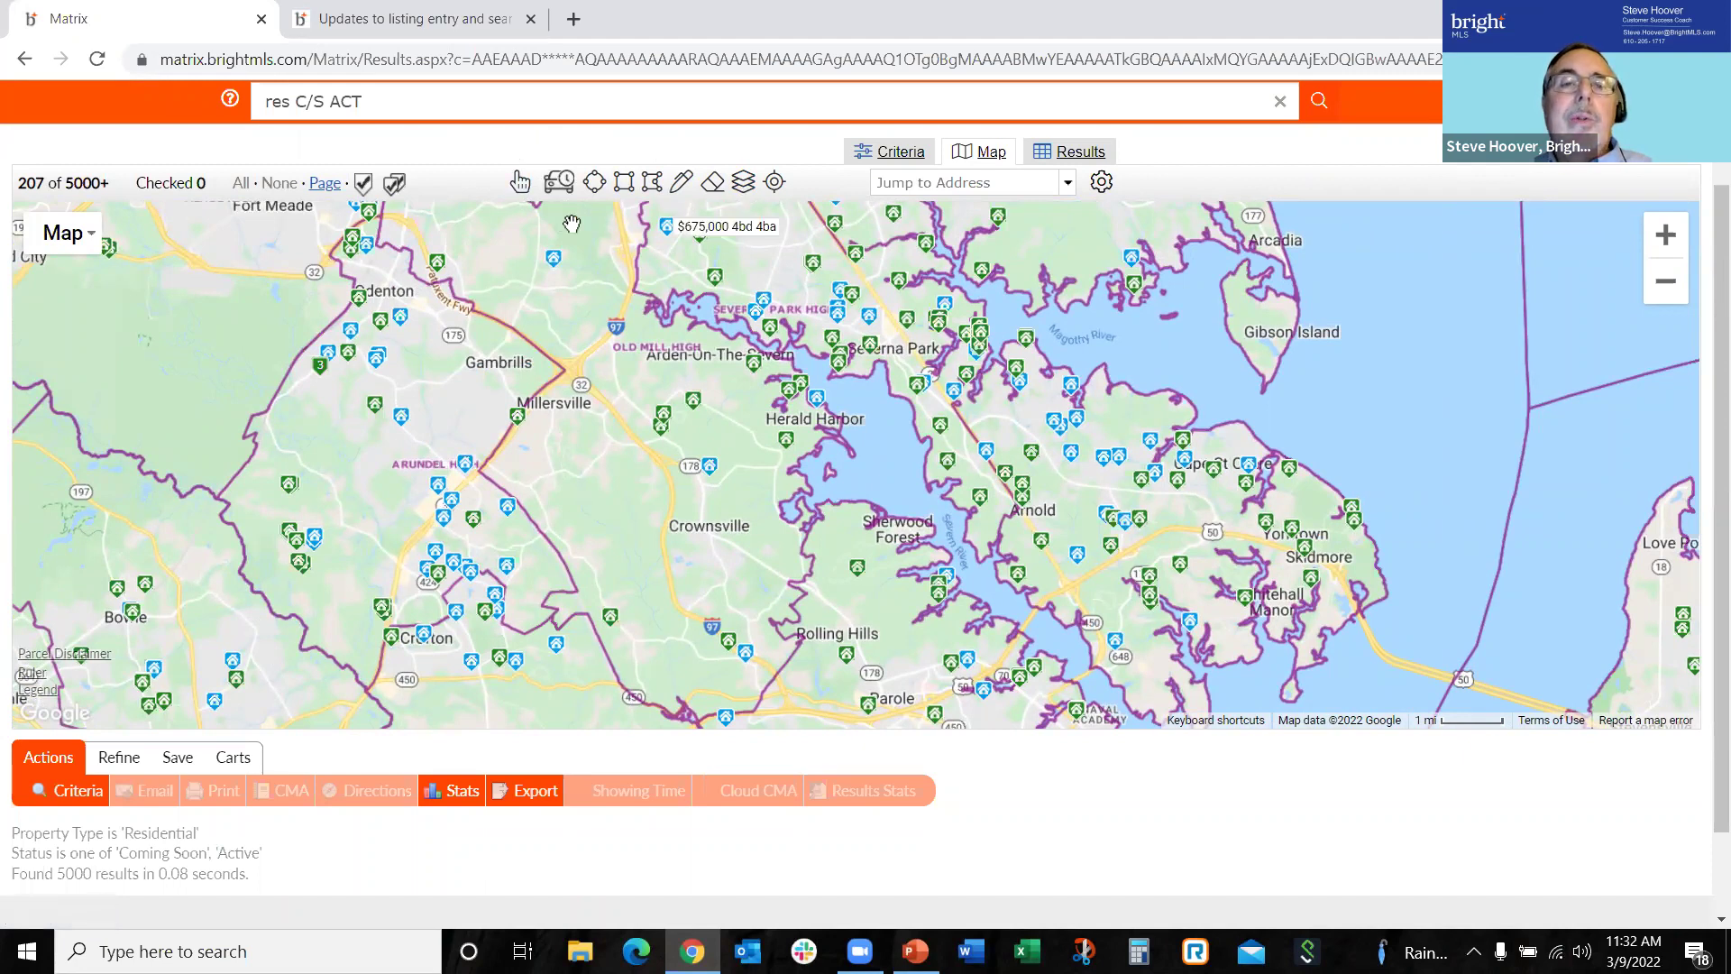
{"action": "left_click", "coordinate": [521, 184]}
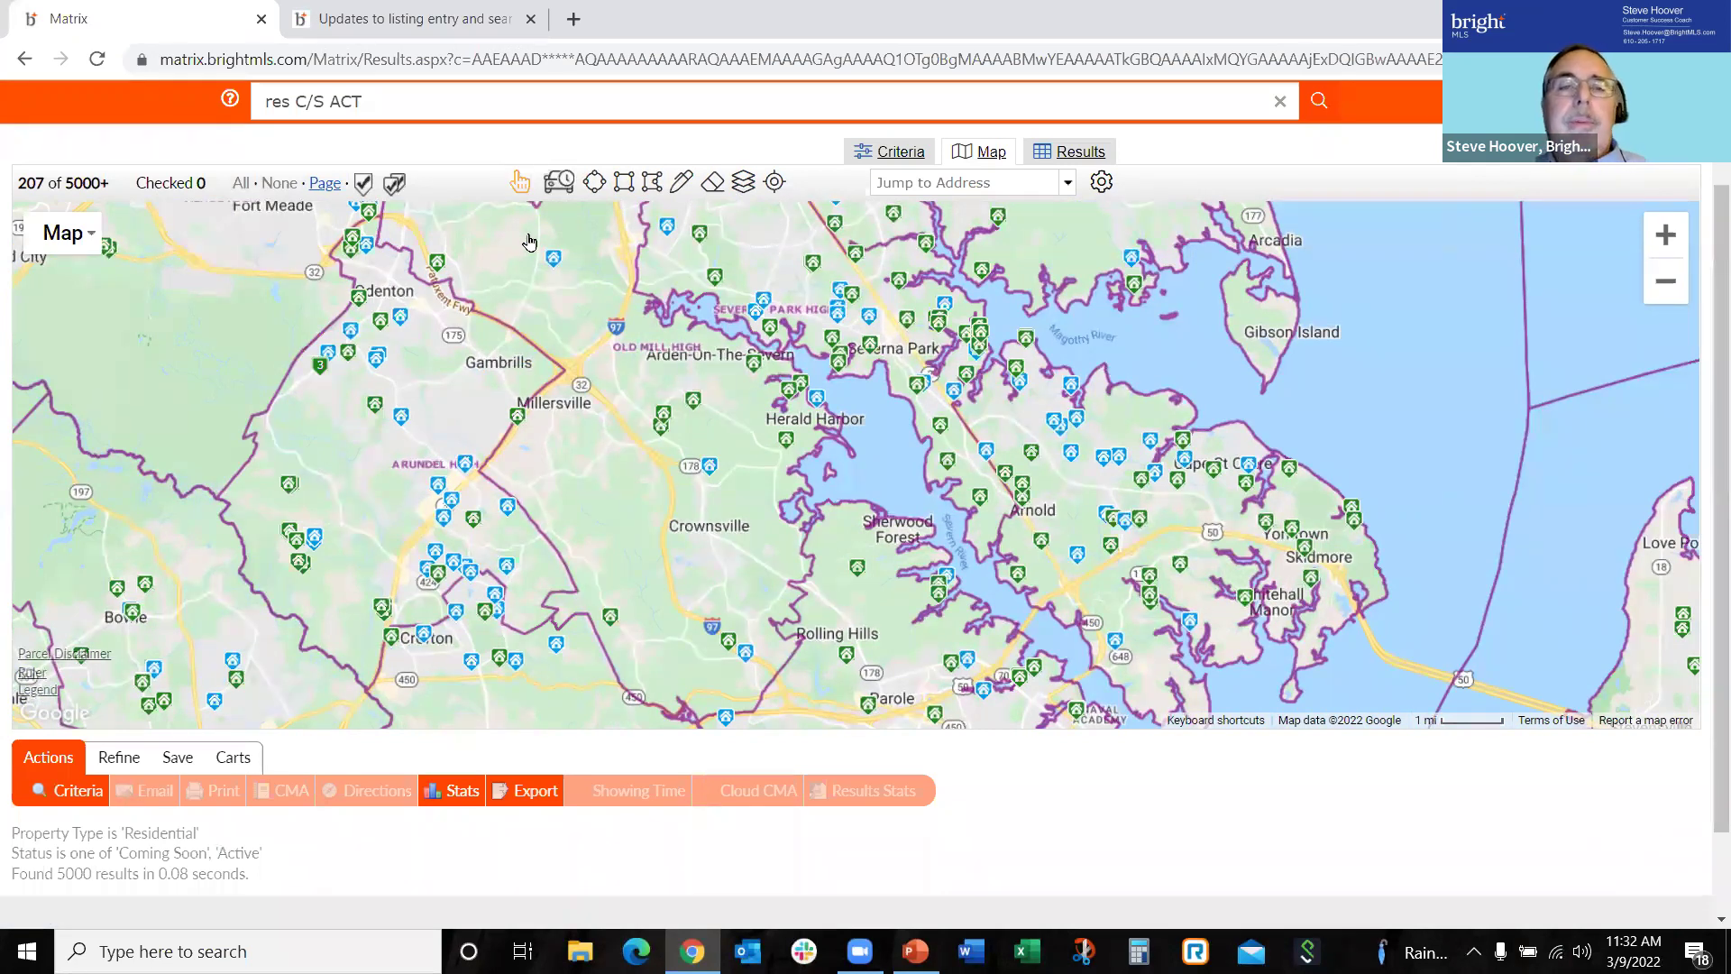
{"action": "left_click", "coordinate": [389, 442]}
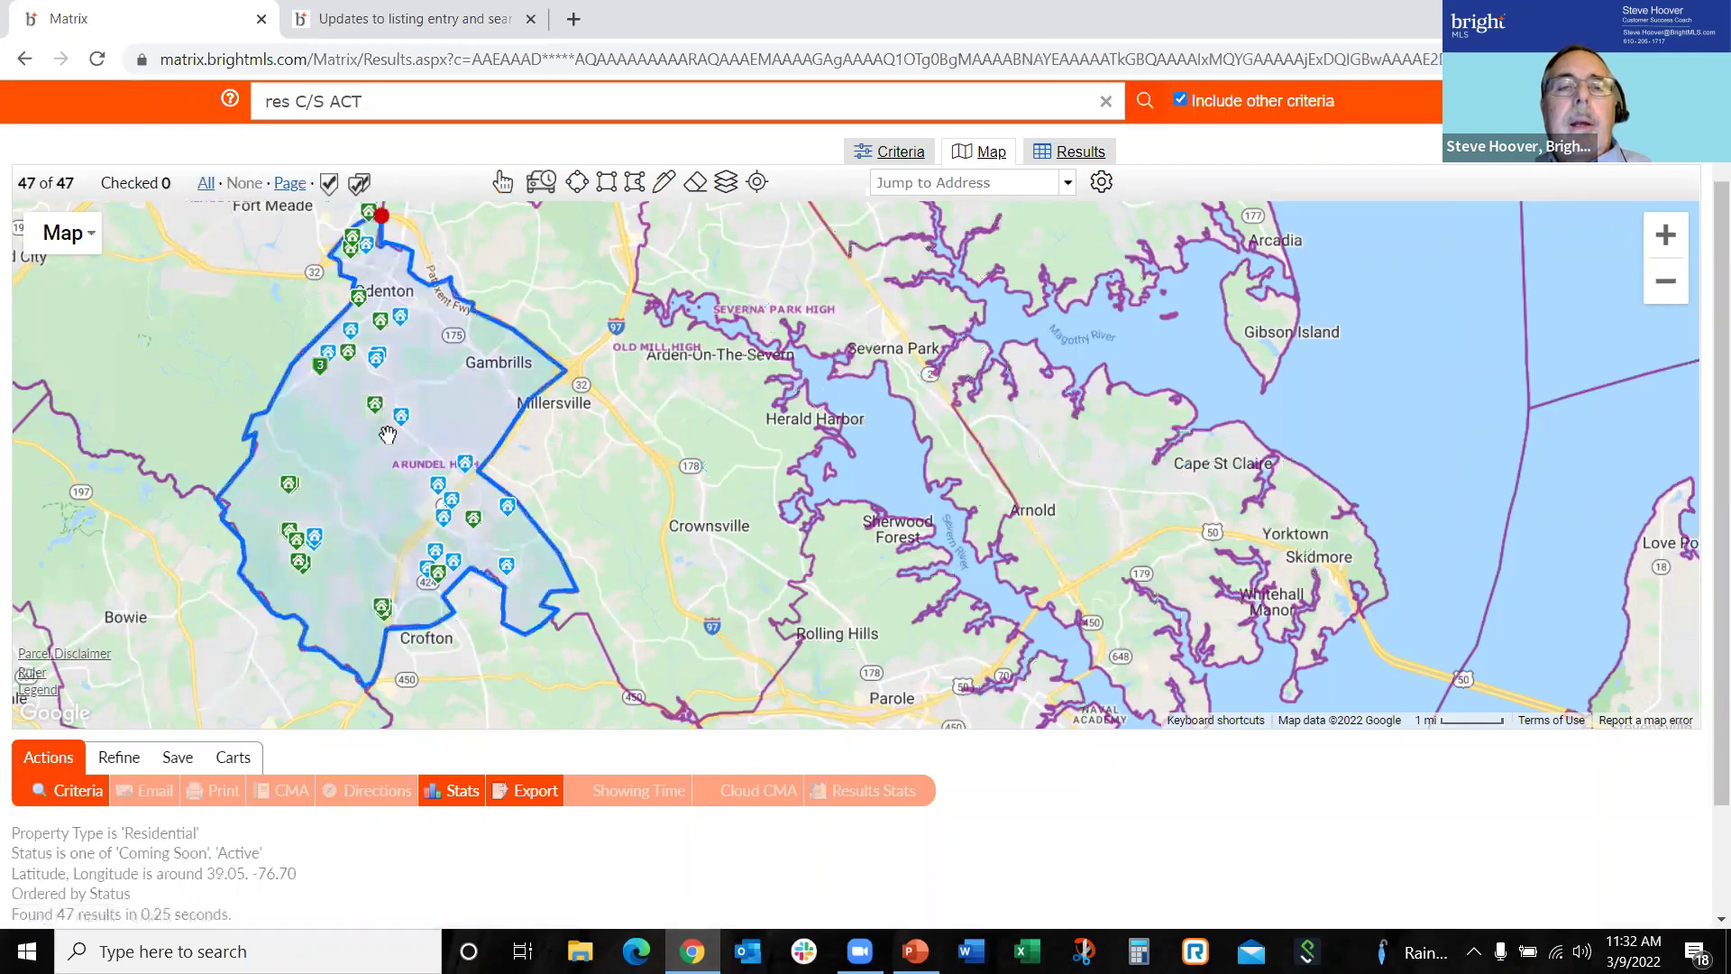
- Add the neighbouring Old Mill High boundary as a search shape and show both school areas completely on the map
{"action": "left_click", "coordinate": [502, 184]}
{"action": "mouse_move", "coordinate": [393, 426]}
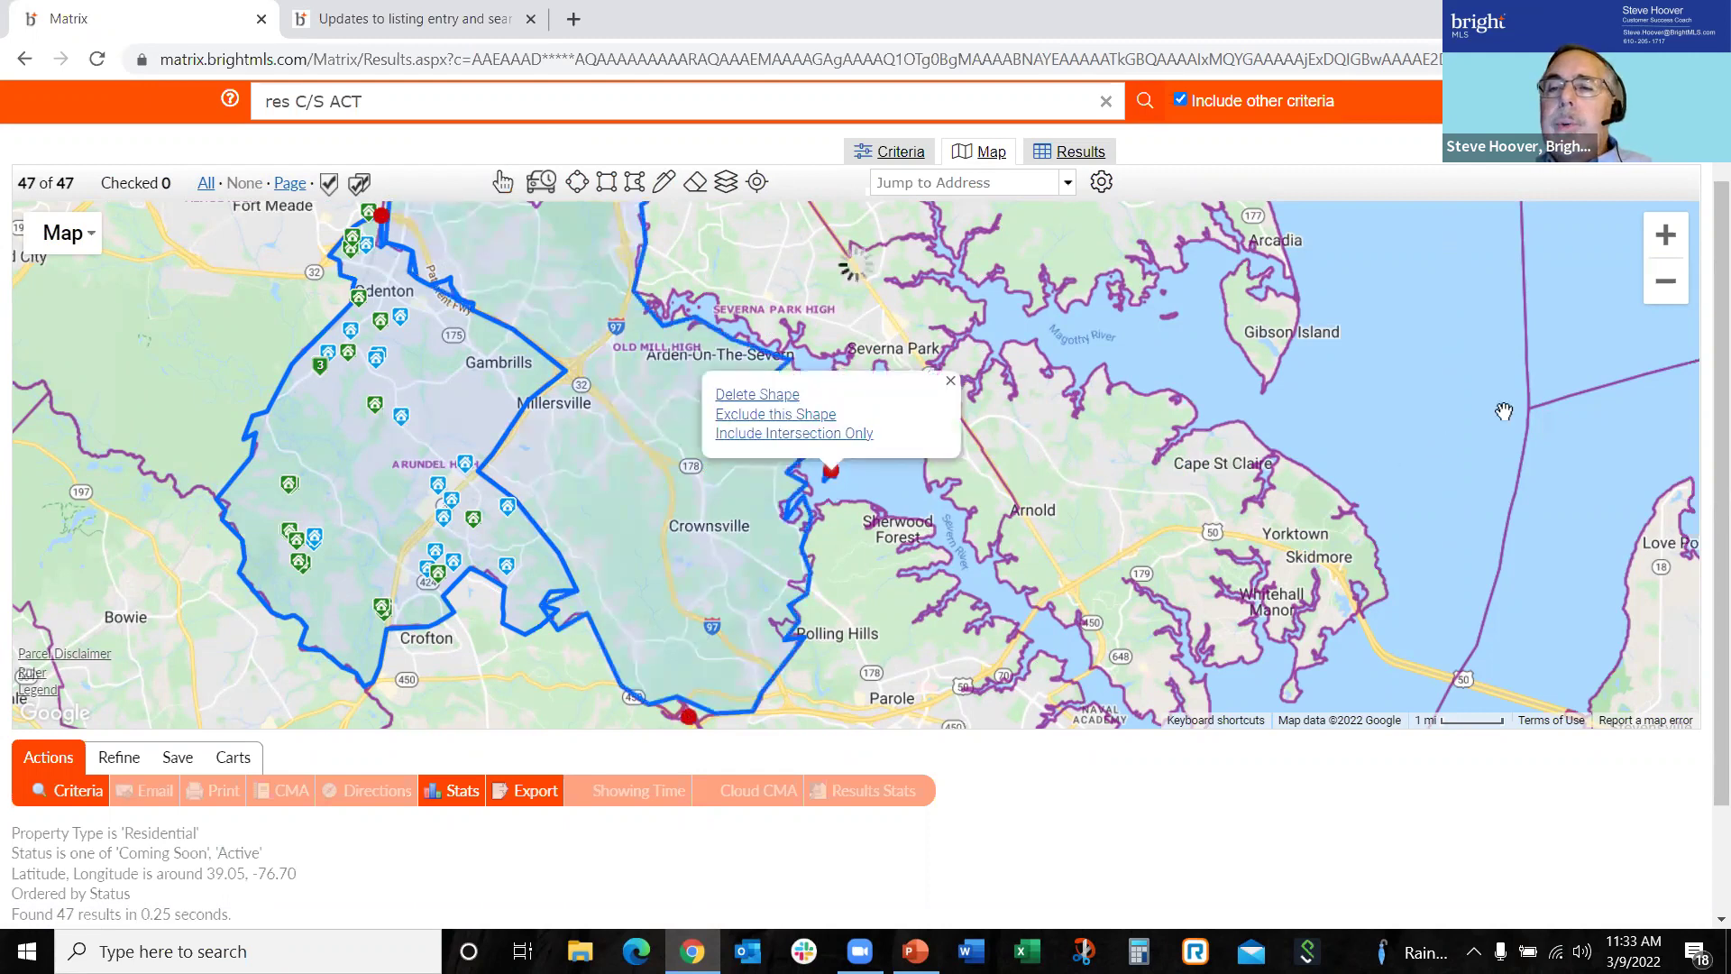
{"action": "left_click", "coordinate": [1666, 281]}
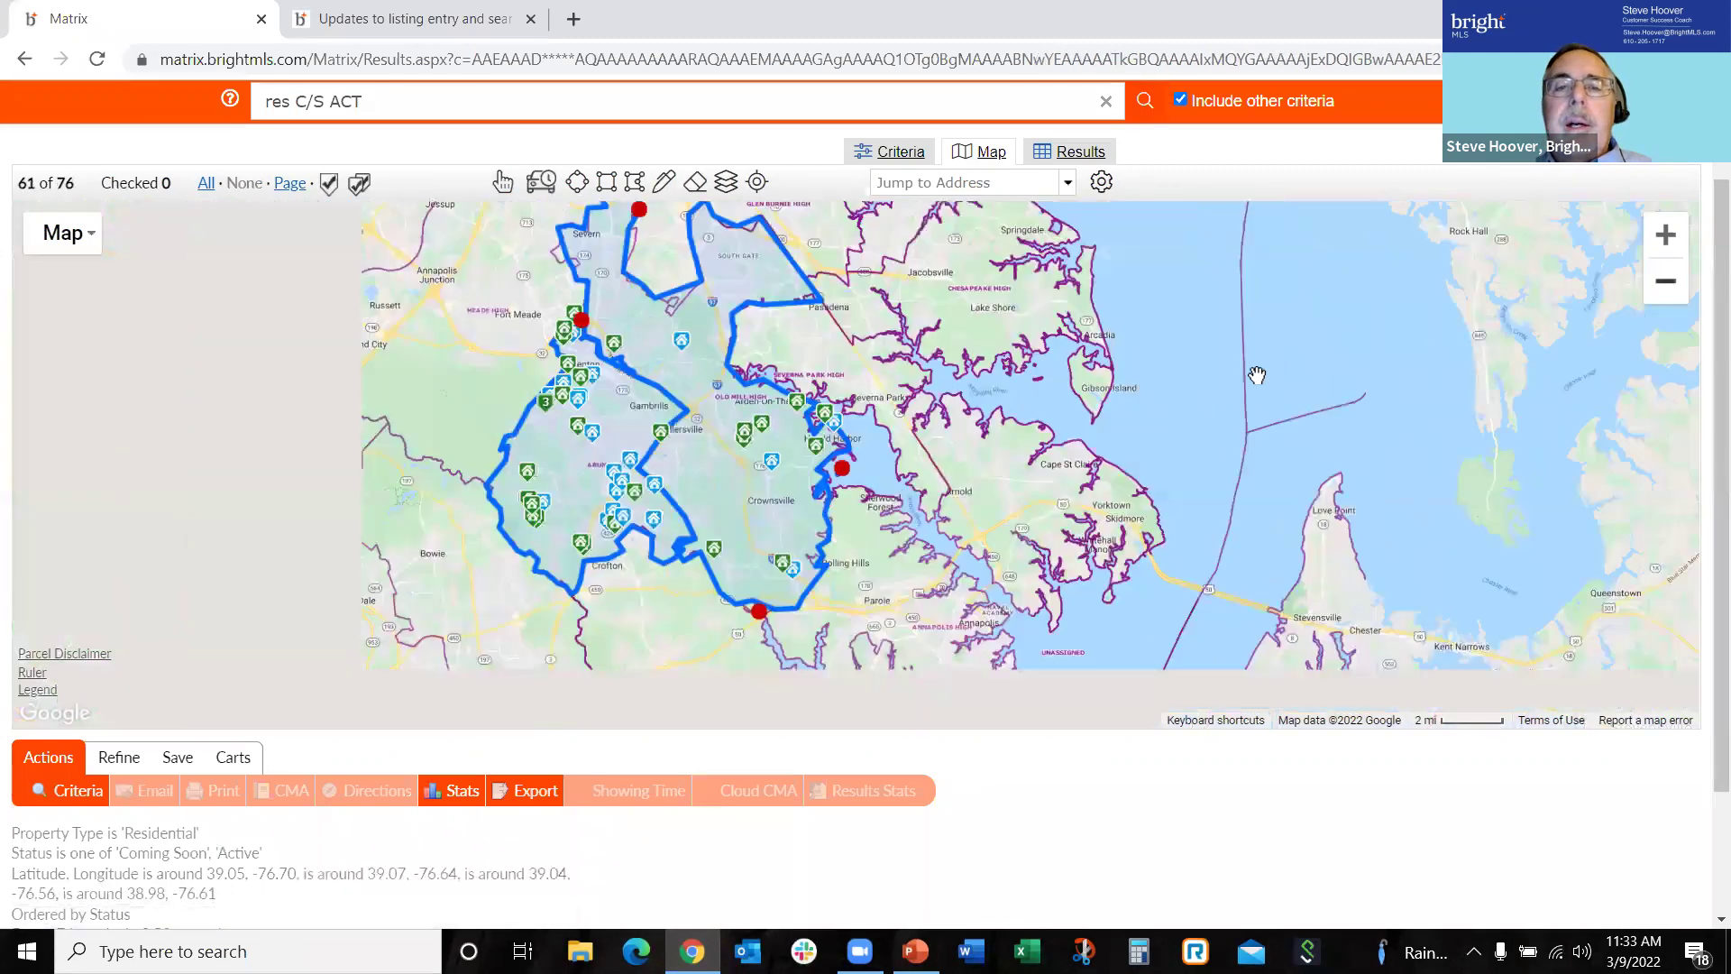
{"action": "left_click_drag", "start_coordinate": [1116, 398], "coordinate": [1114, 443]}
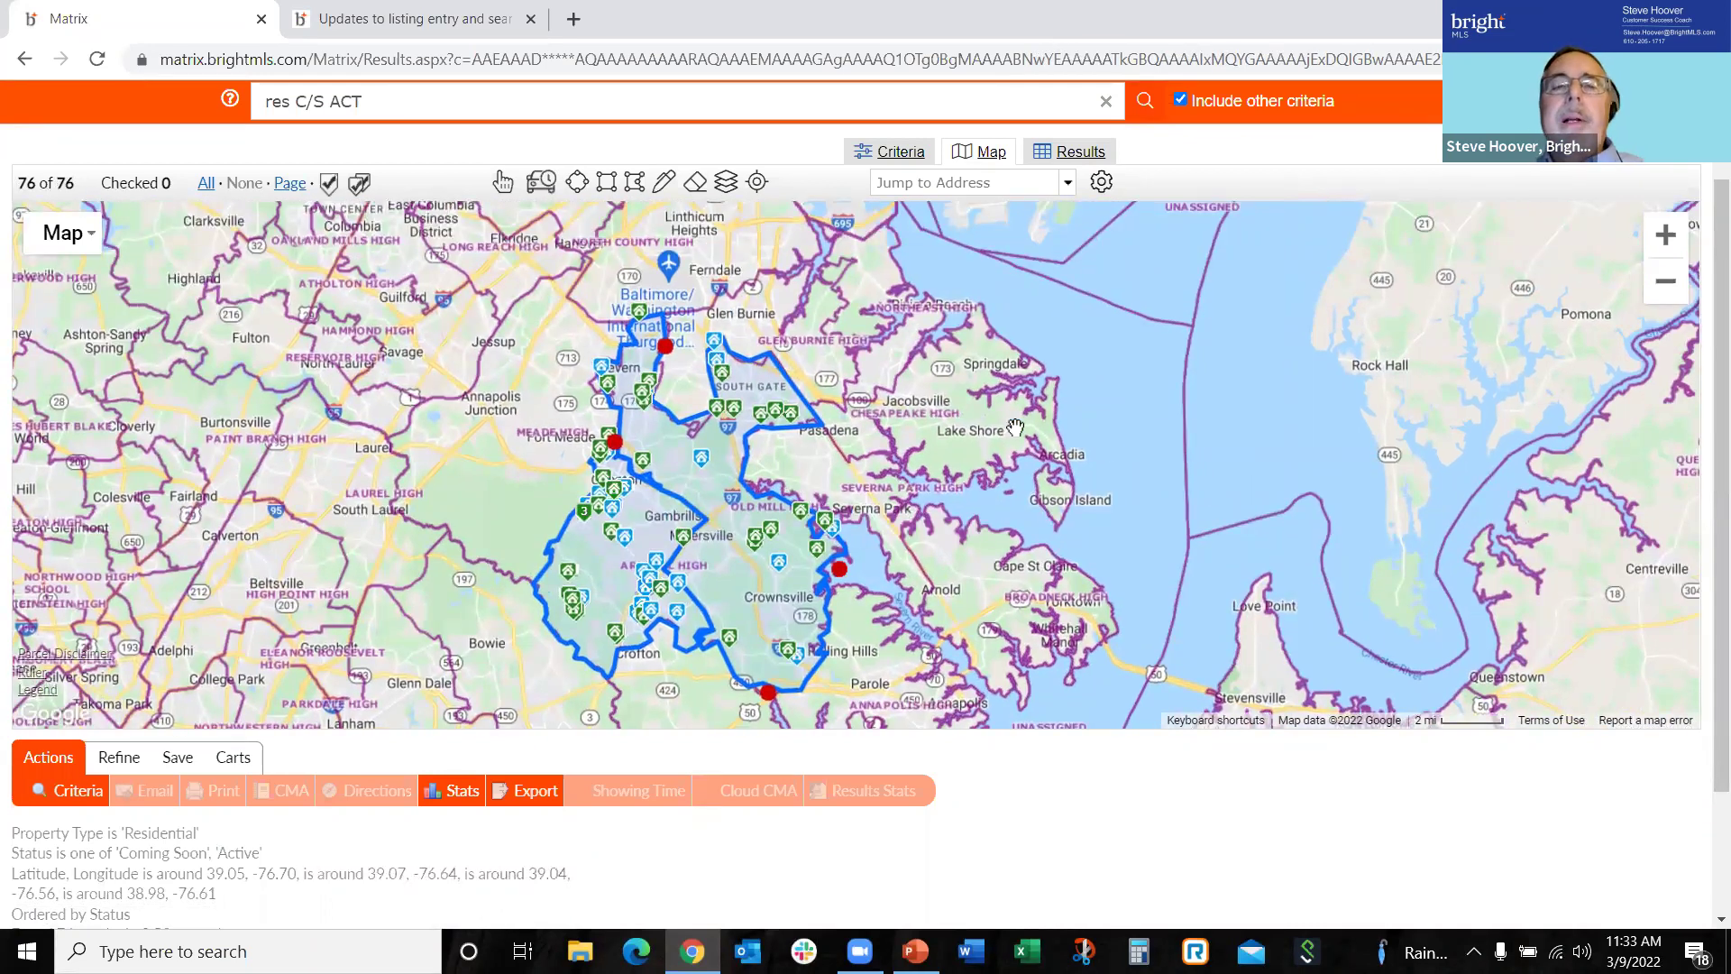
{"action": "left_click", "coordinate": [673, 342]}
{"action": "left_click", "coordinate": [819, 223]}
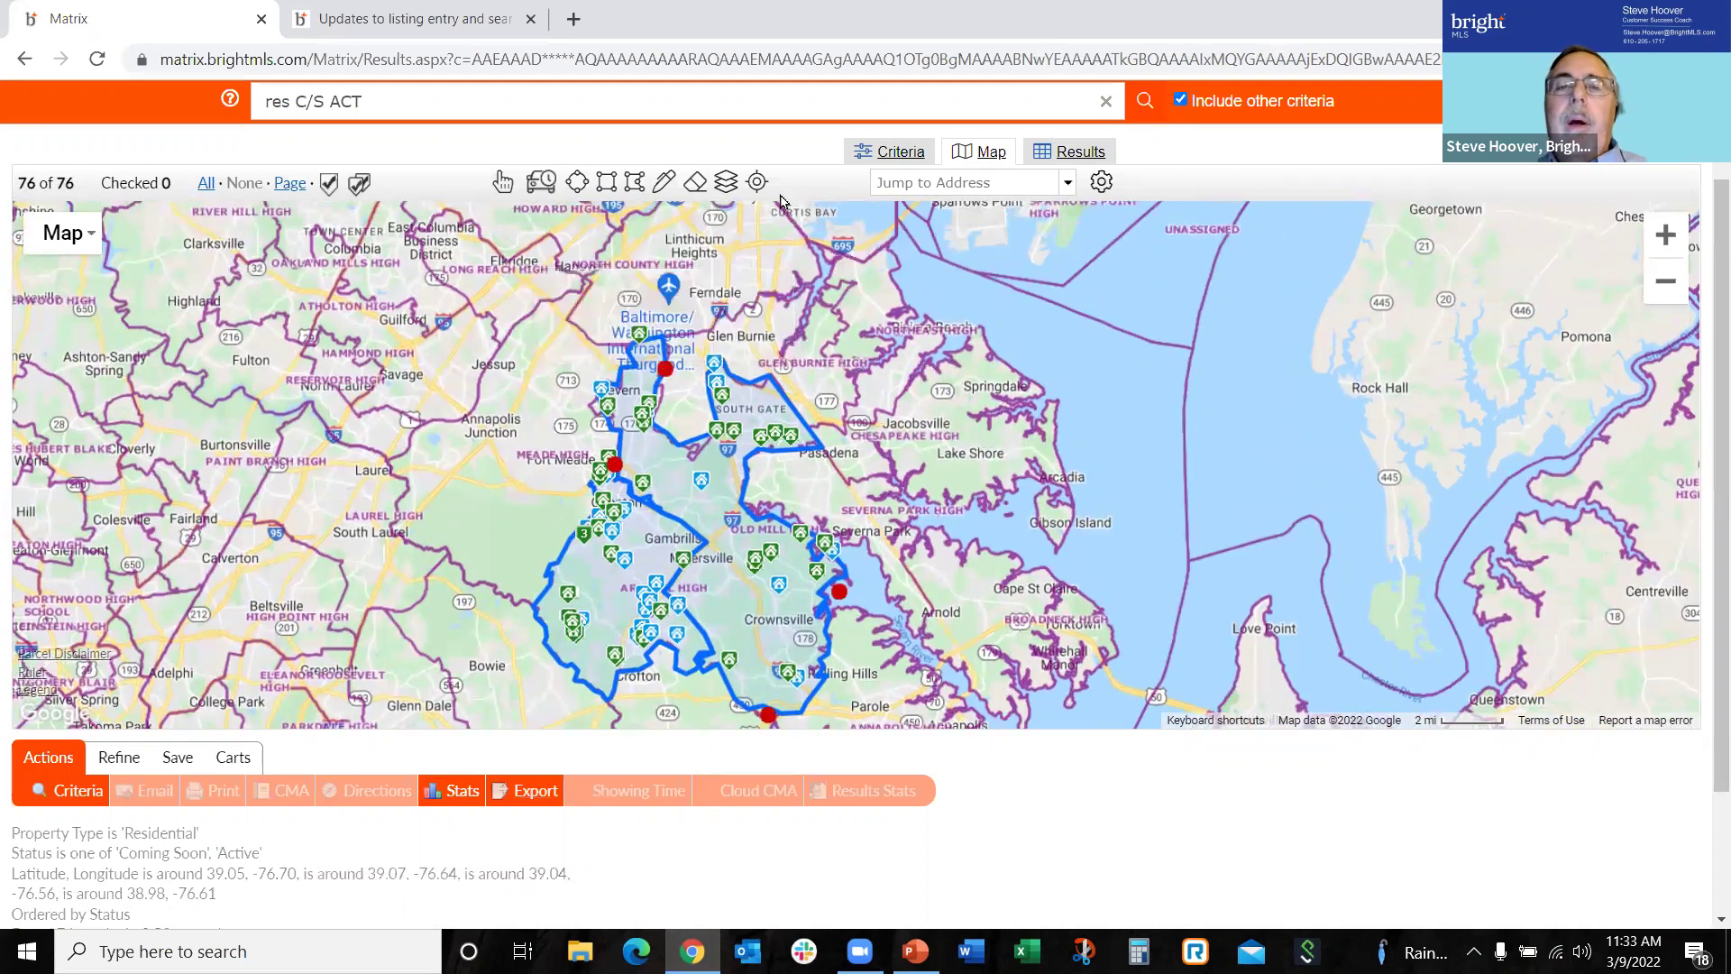
- Review the listings found within the shapes and the search criteria, and return to the map
{"action": "left_click", "coordinate": [1070, 159]}
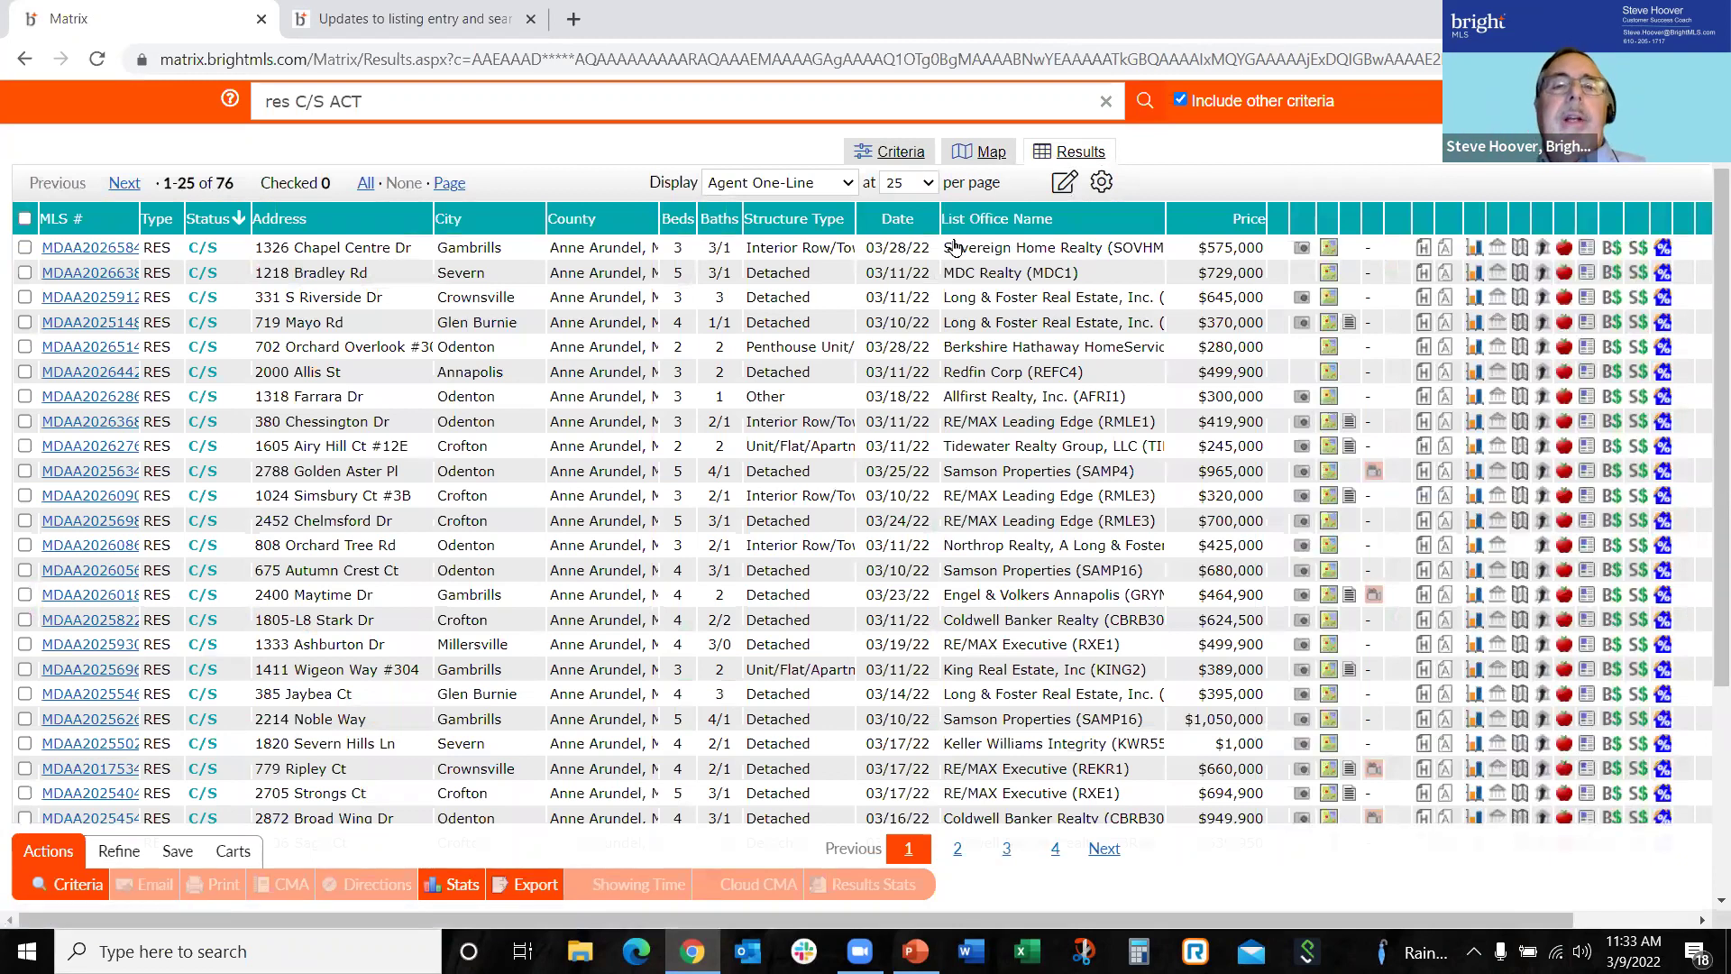
{"action": "left_click", "coordinate": [897, 159]}
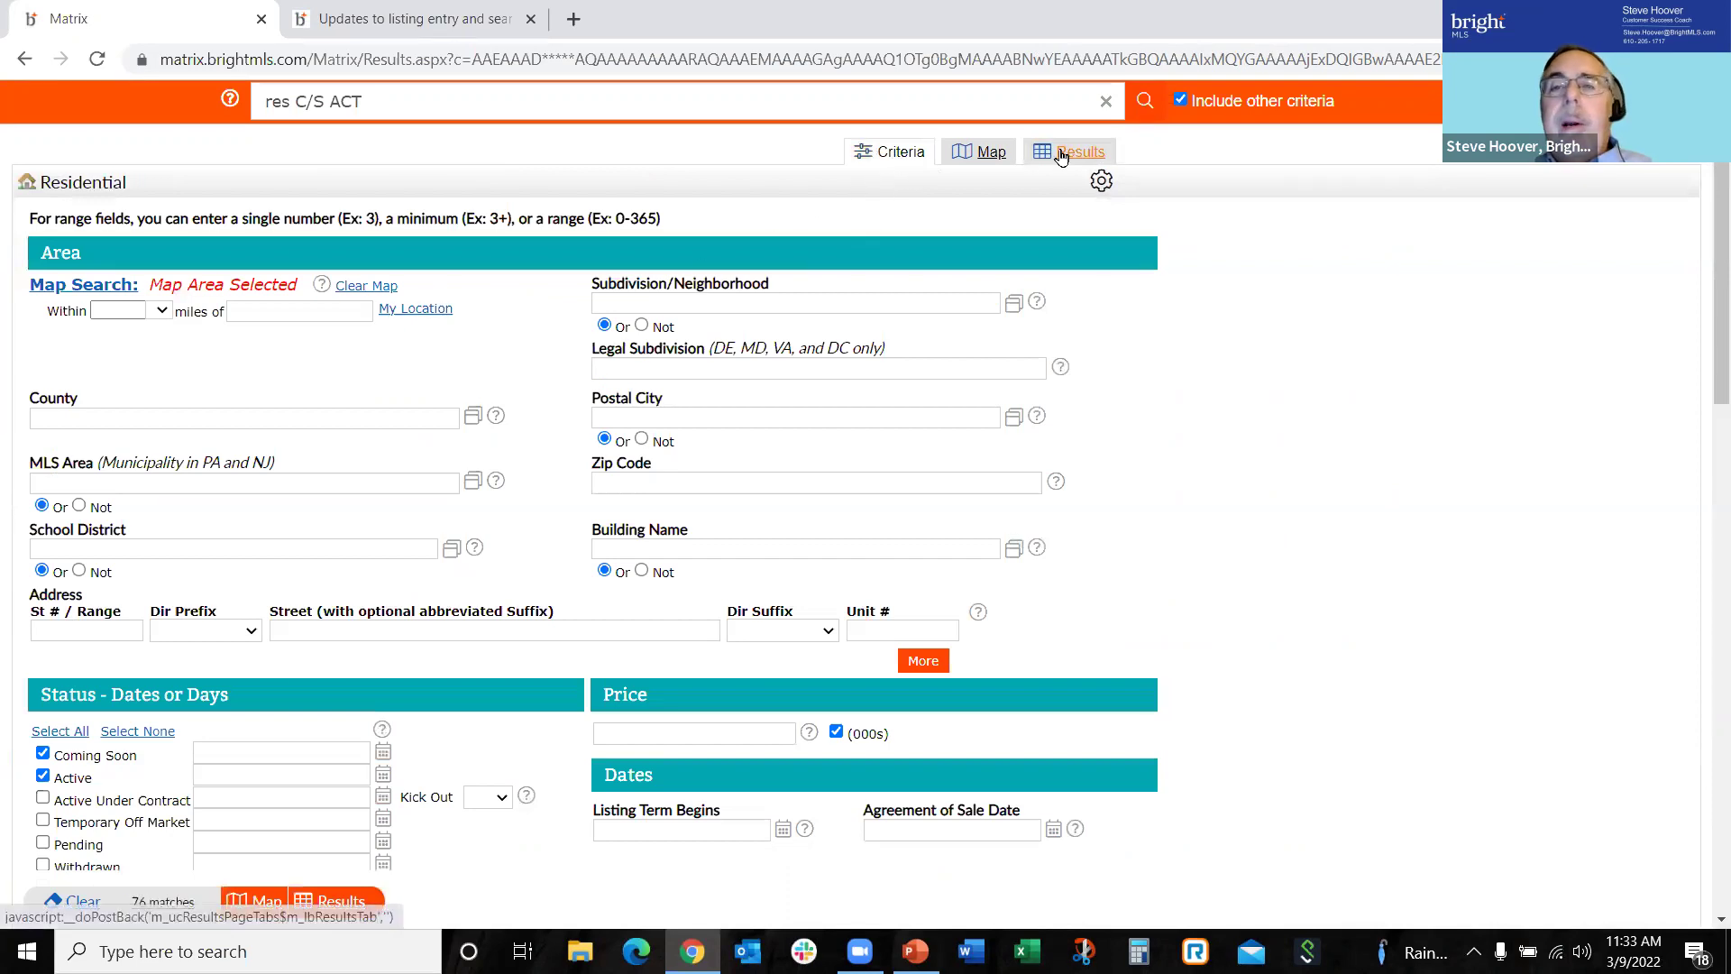
{"action": "left_click", "coordinate": [959, 156]}
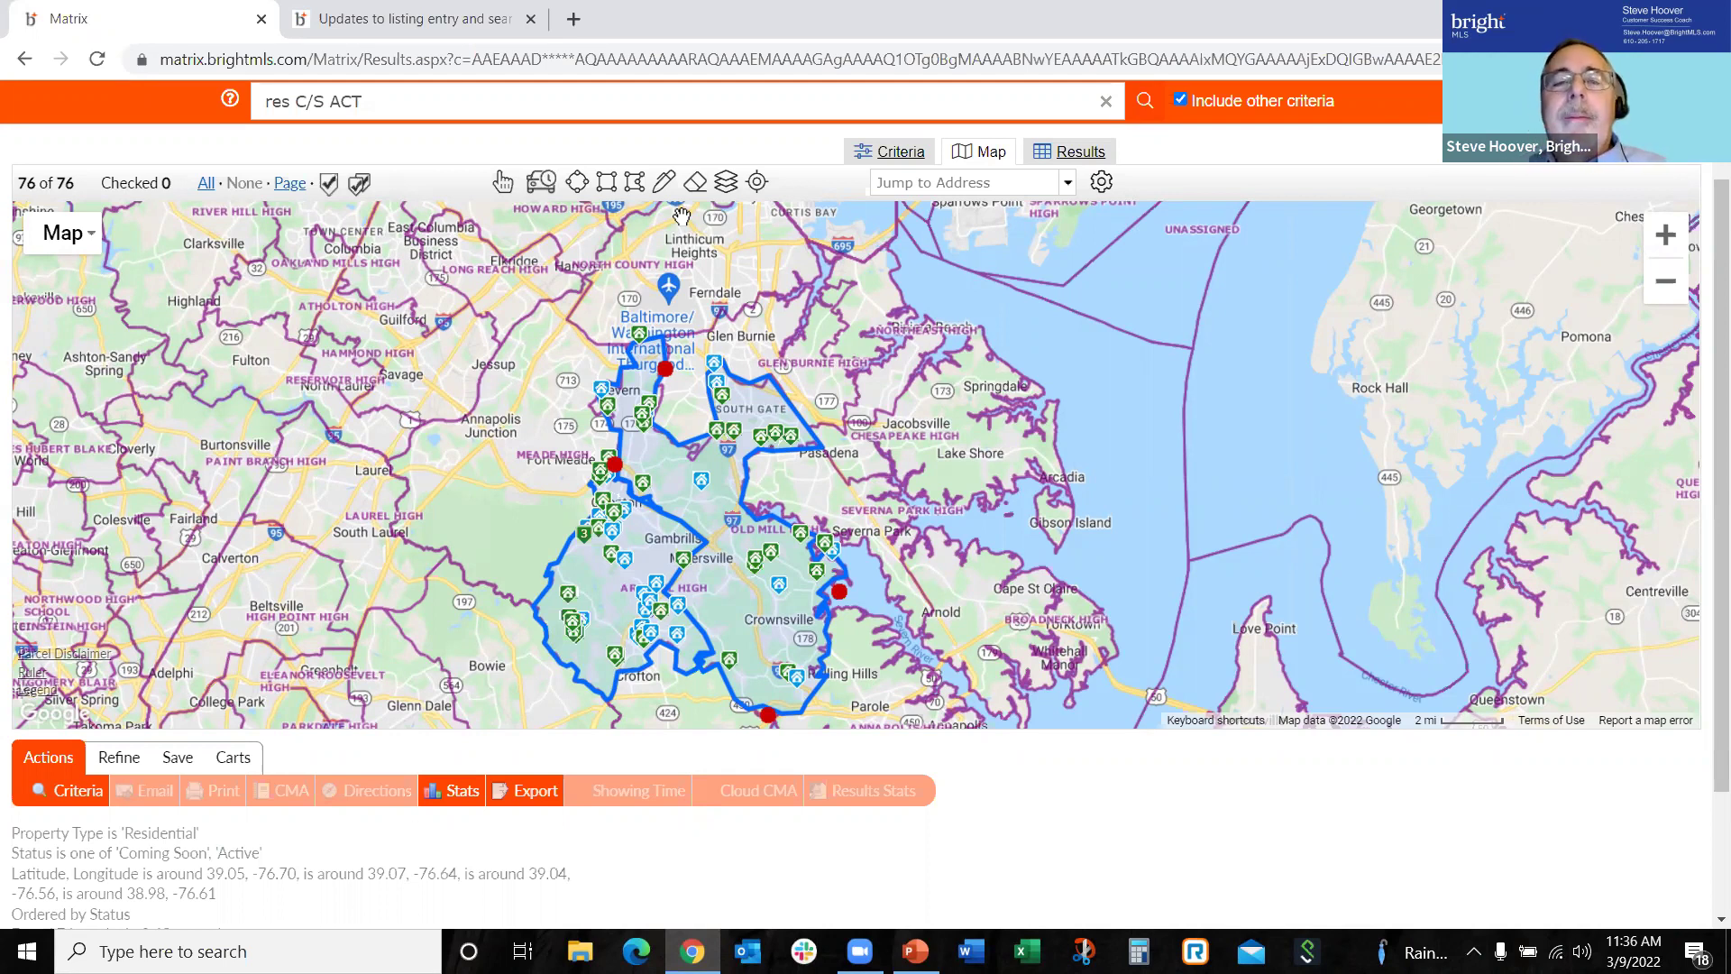
- Turn off the High Schools boundary layer, keeping the selected shapes on the map
{"action": "left_click", "coordinate": [724, 183]}
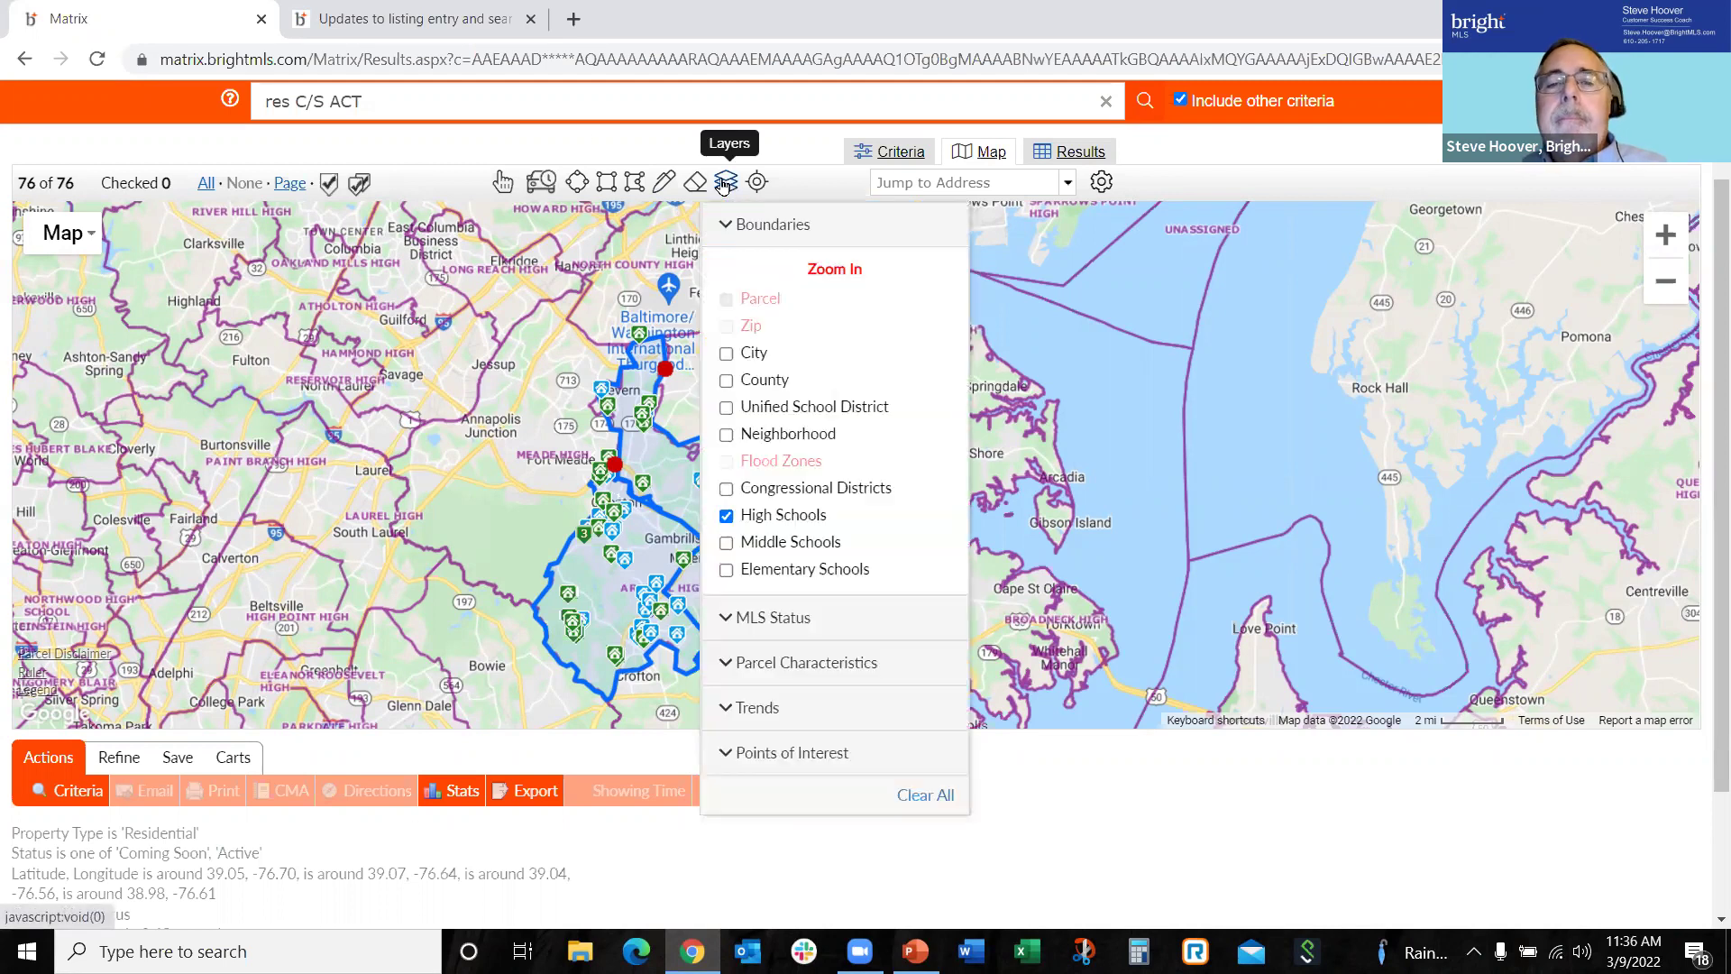
{"action": "left_click", "coordinate": [726, 516]}
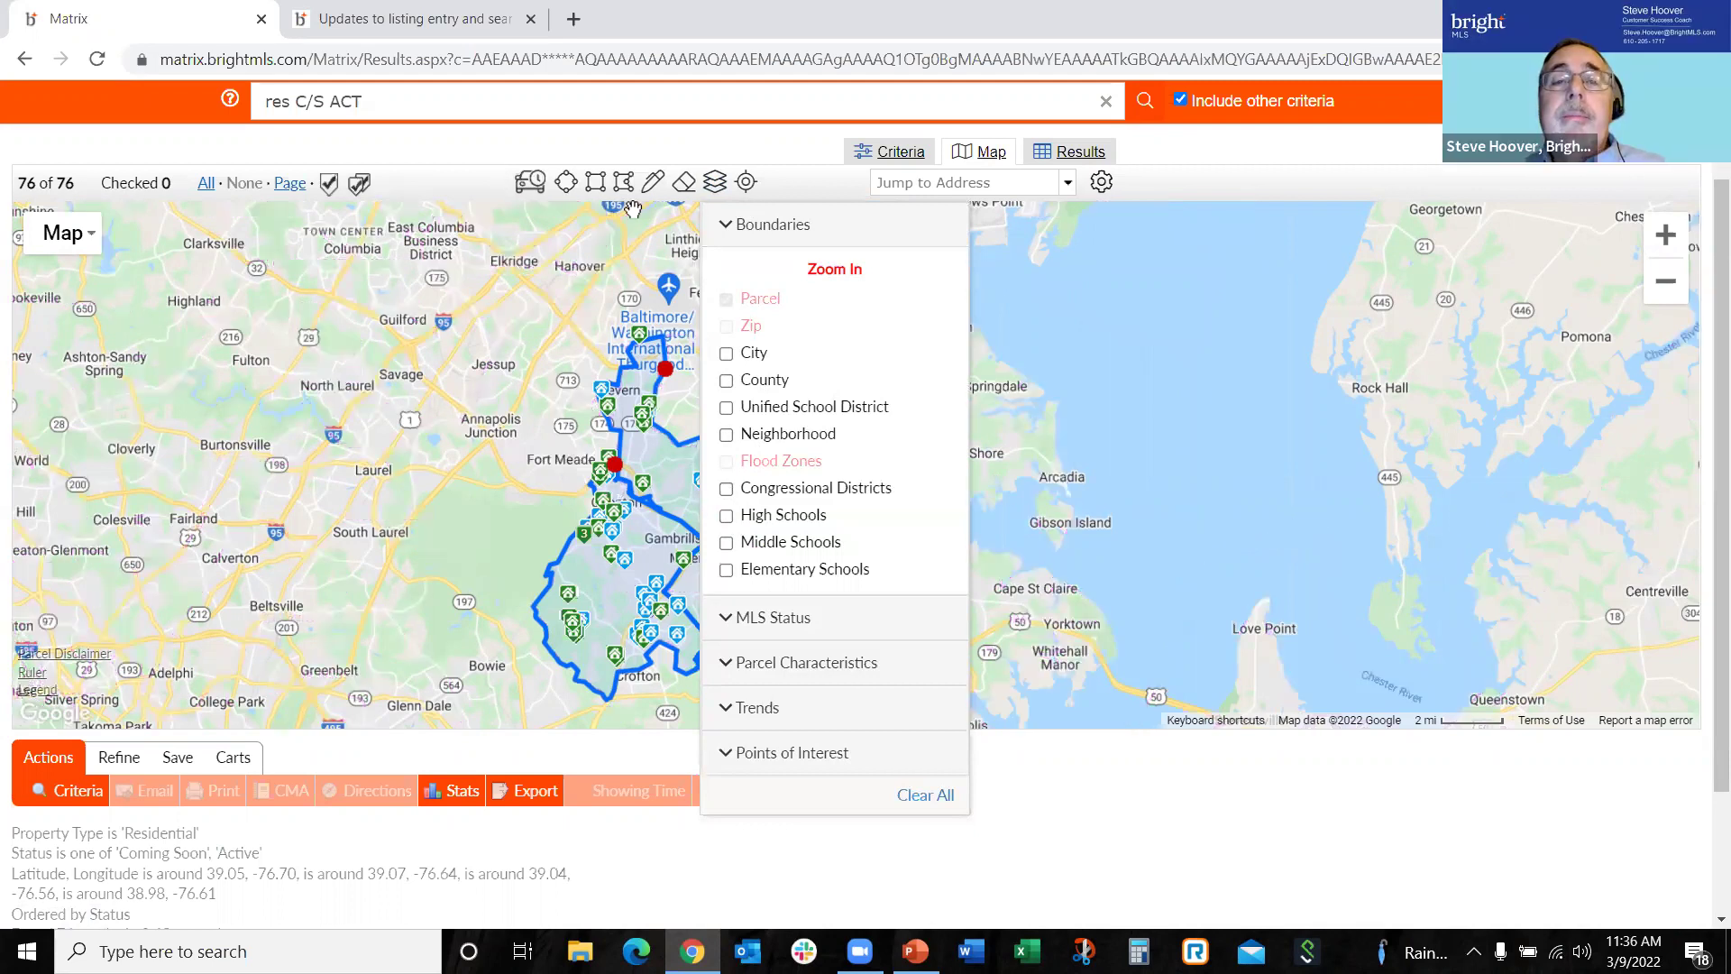
{"action": "left_click", "coordinate": [714, 185]}
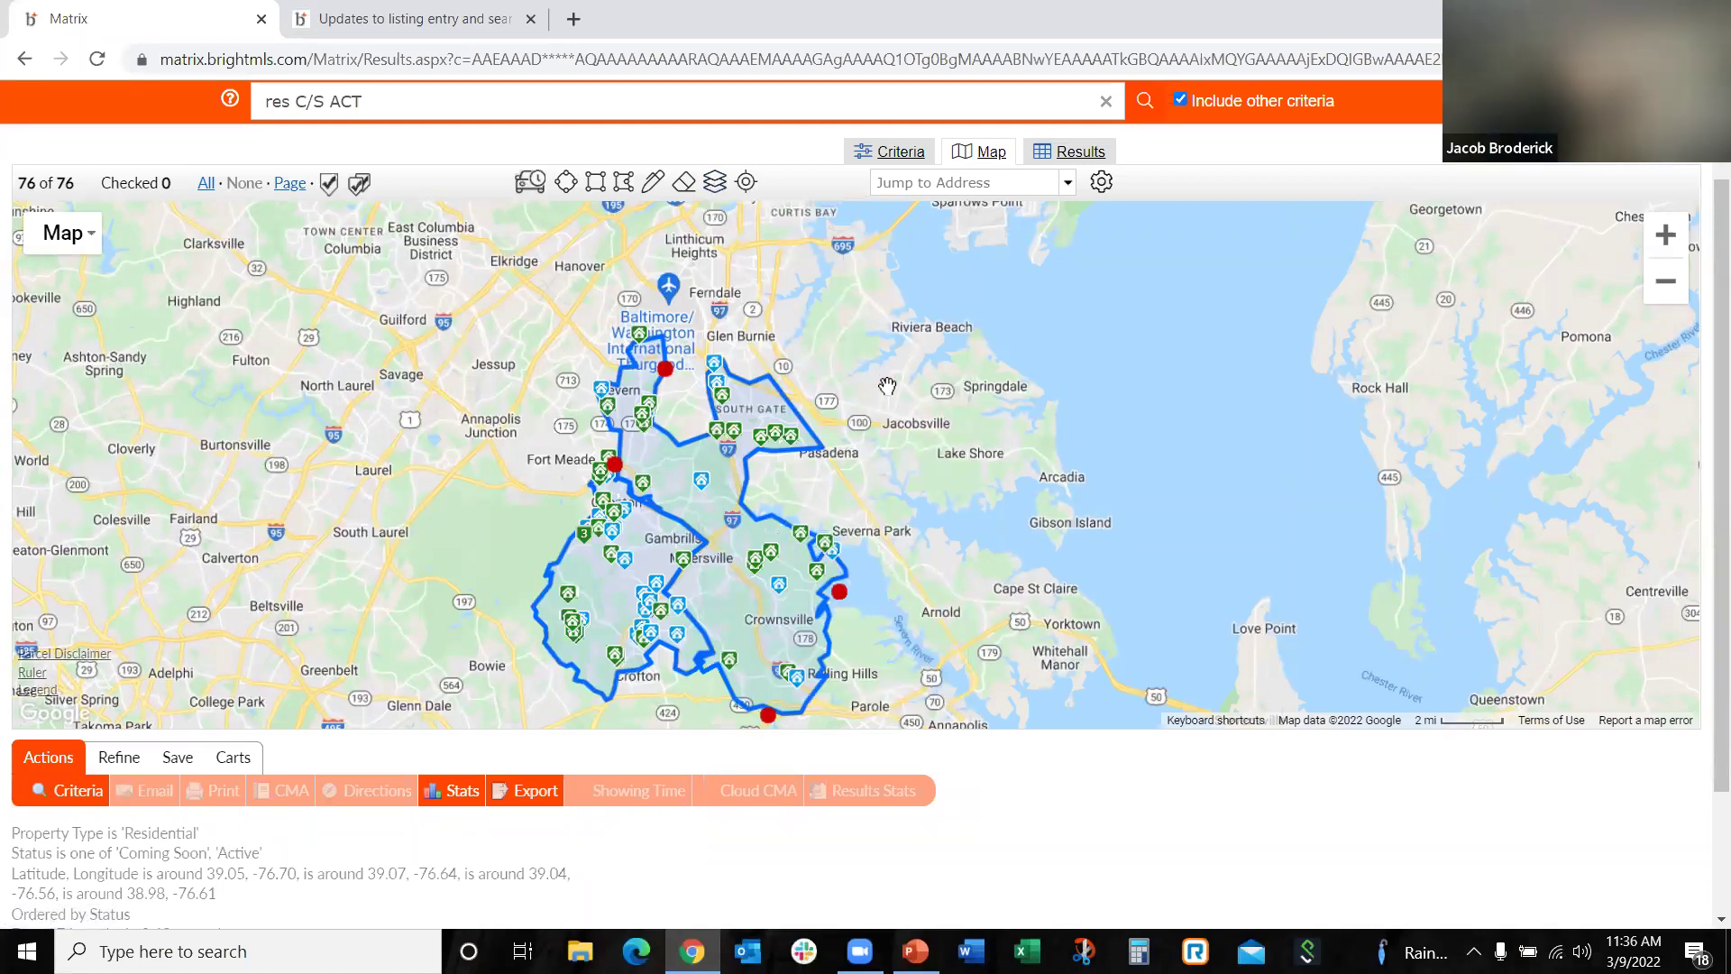
- Go back to the March 9 updates article and review the Jack and Jill Bathroom picklist option and the Room Features search field
{"action": "left_click", "coordinate": [416, 22]}
{"action": "scroll", "coordinate": [1300, 519], "scroll_direction": "up", "scroll_amount": 4}
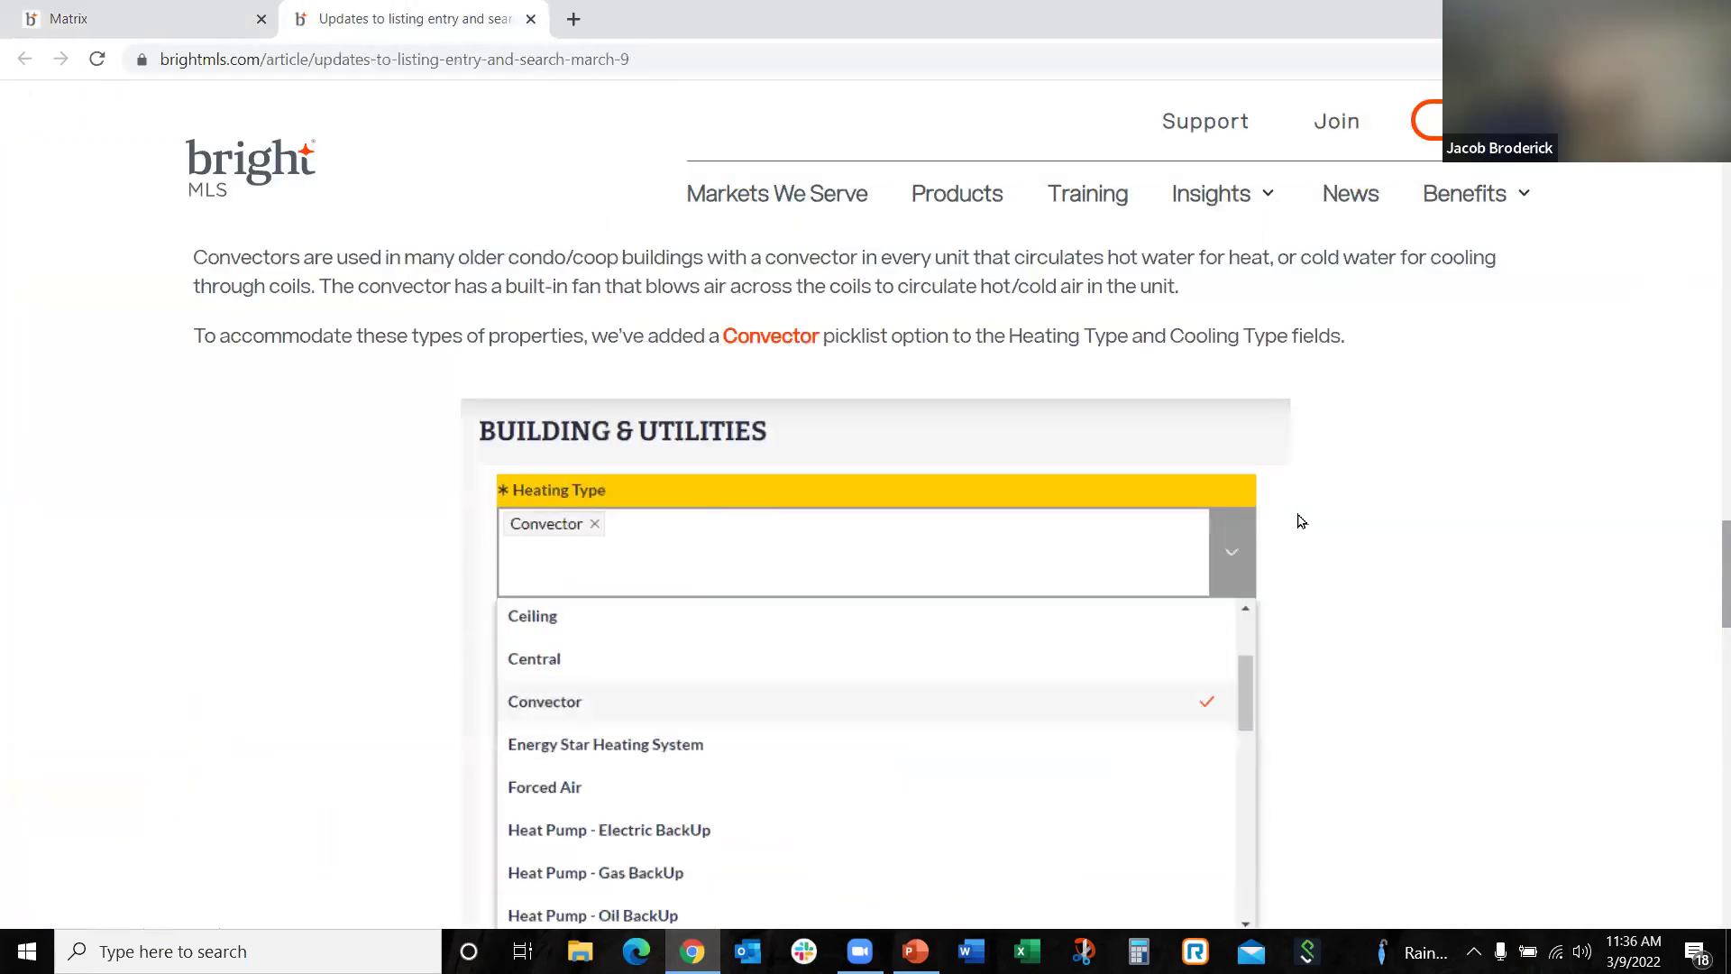
{"action": "scroll", "coordinate": [1312, 521], "scroll_direction": "up", "scroll_amount": 10}
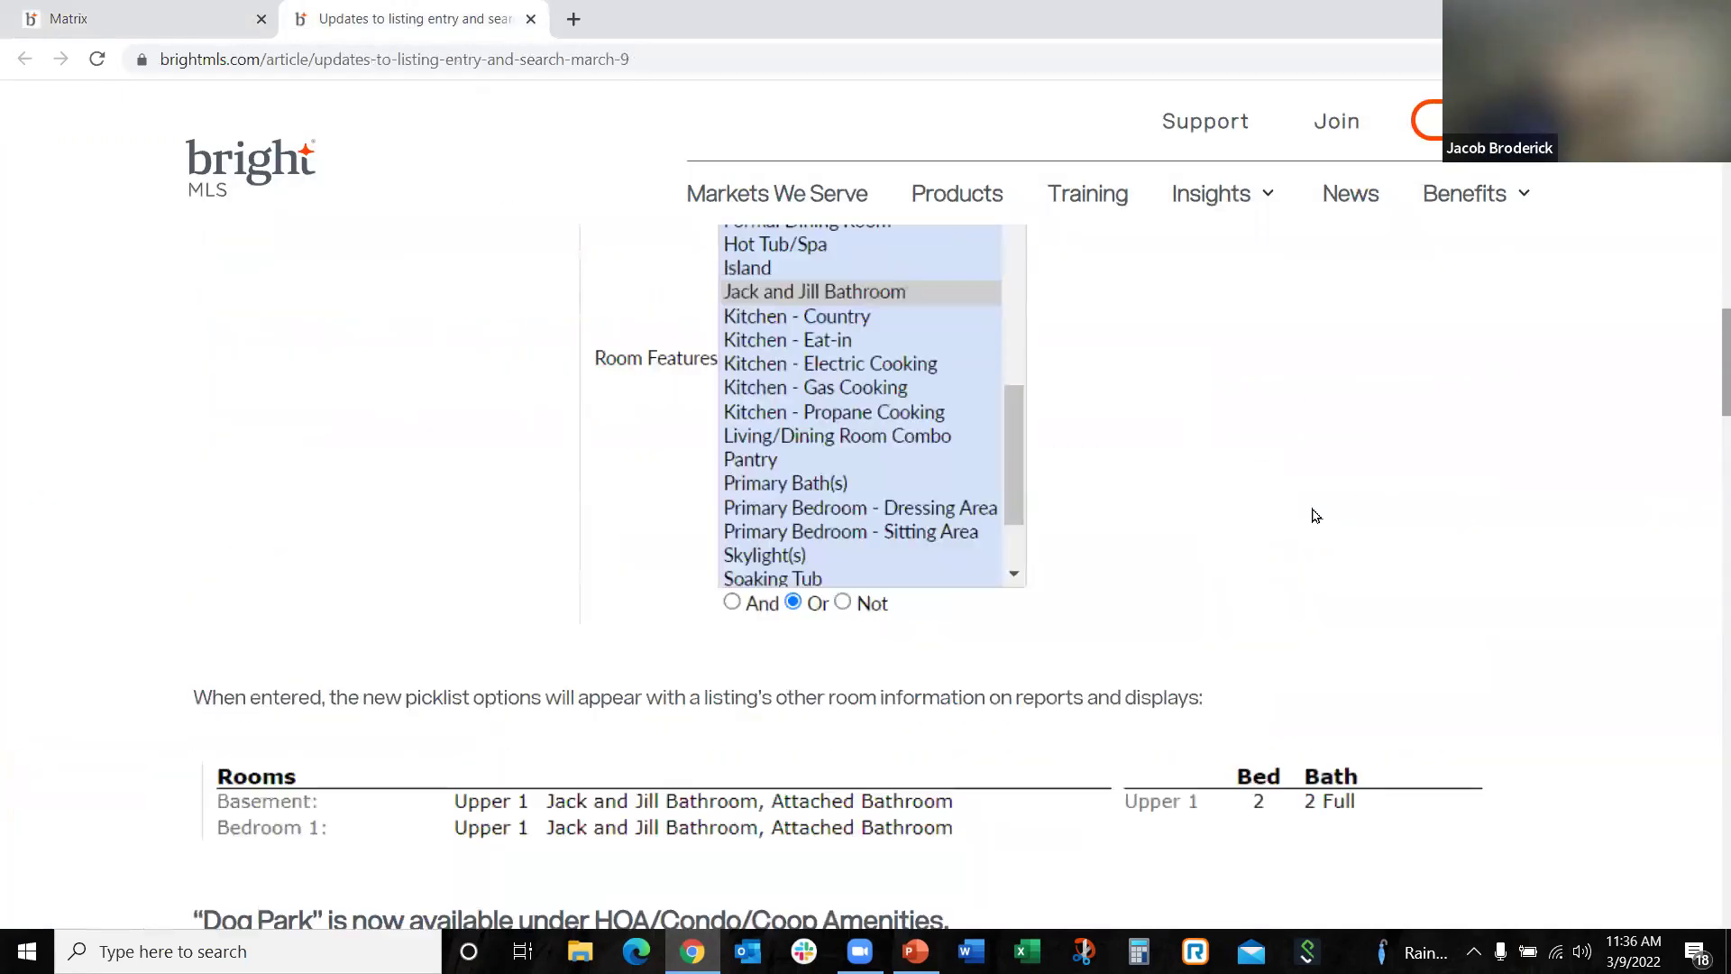
{"action": "scroll", "coordinate": [1315, 516], "scroll_direction": "up", "scroll_amount": 8}
{"action": "scroll", "coordinate": [1314, 512], "scroll_direction": "down", "scroll_amount": 10}
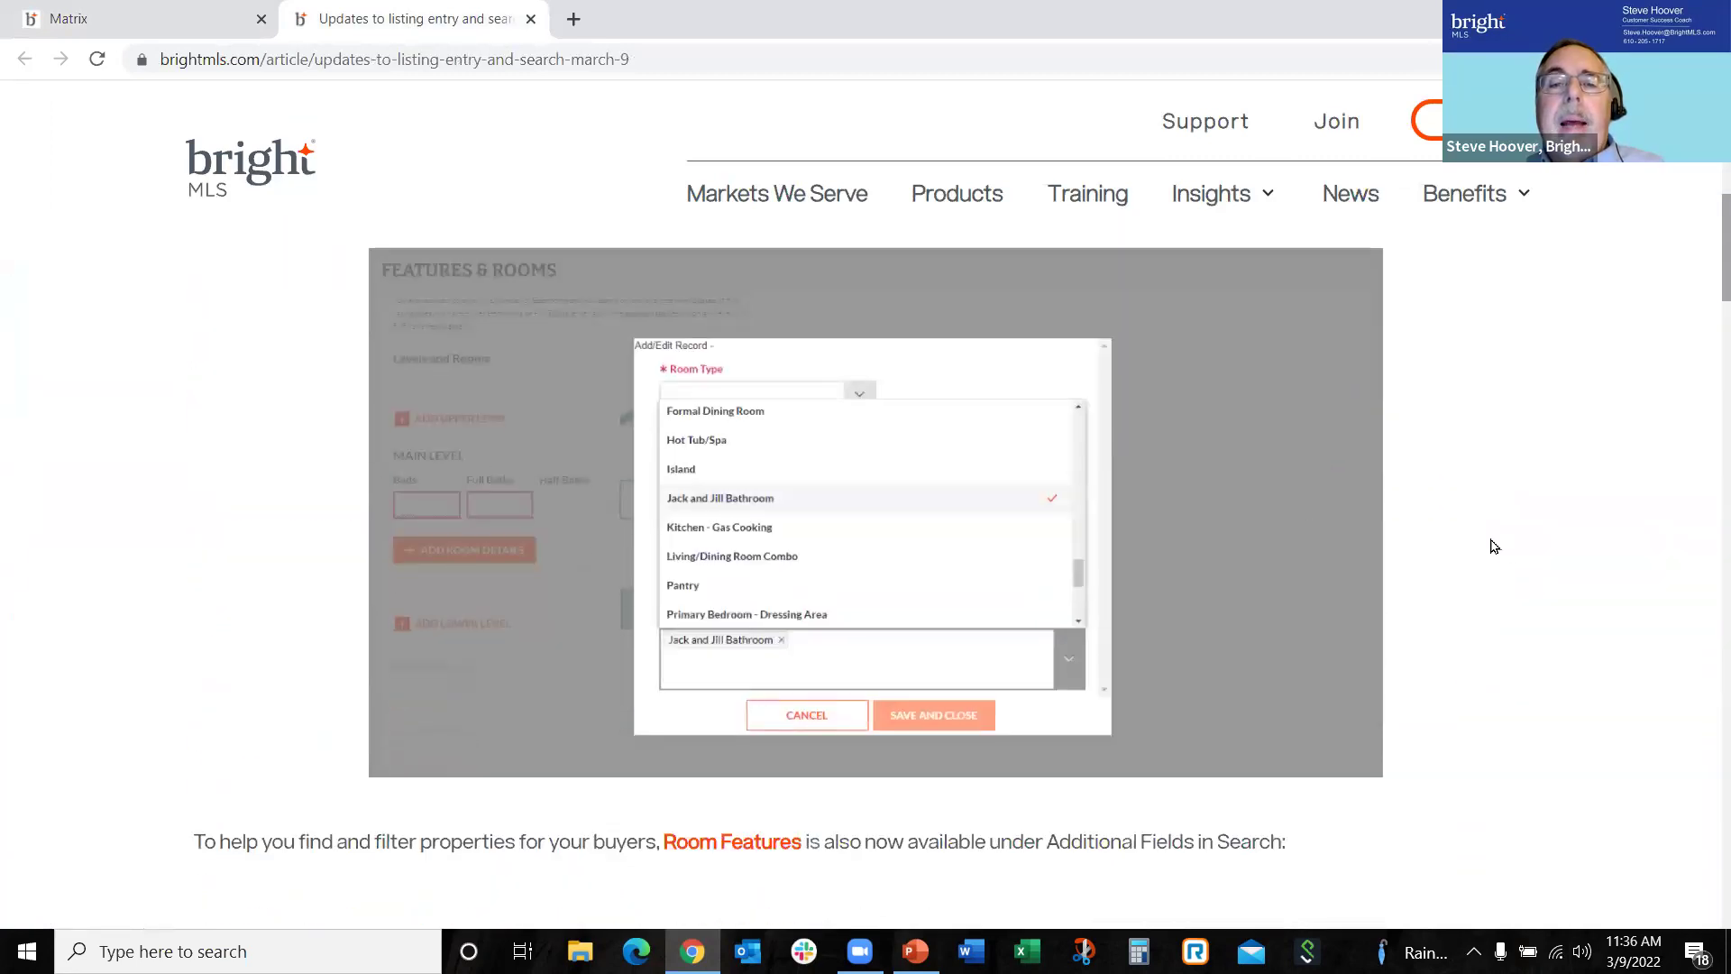
{"action": "scroll", "coordinate": [1489, 542], "scroll_direction": "down", "scroll_amount": 1}
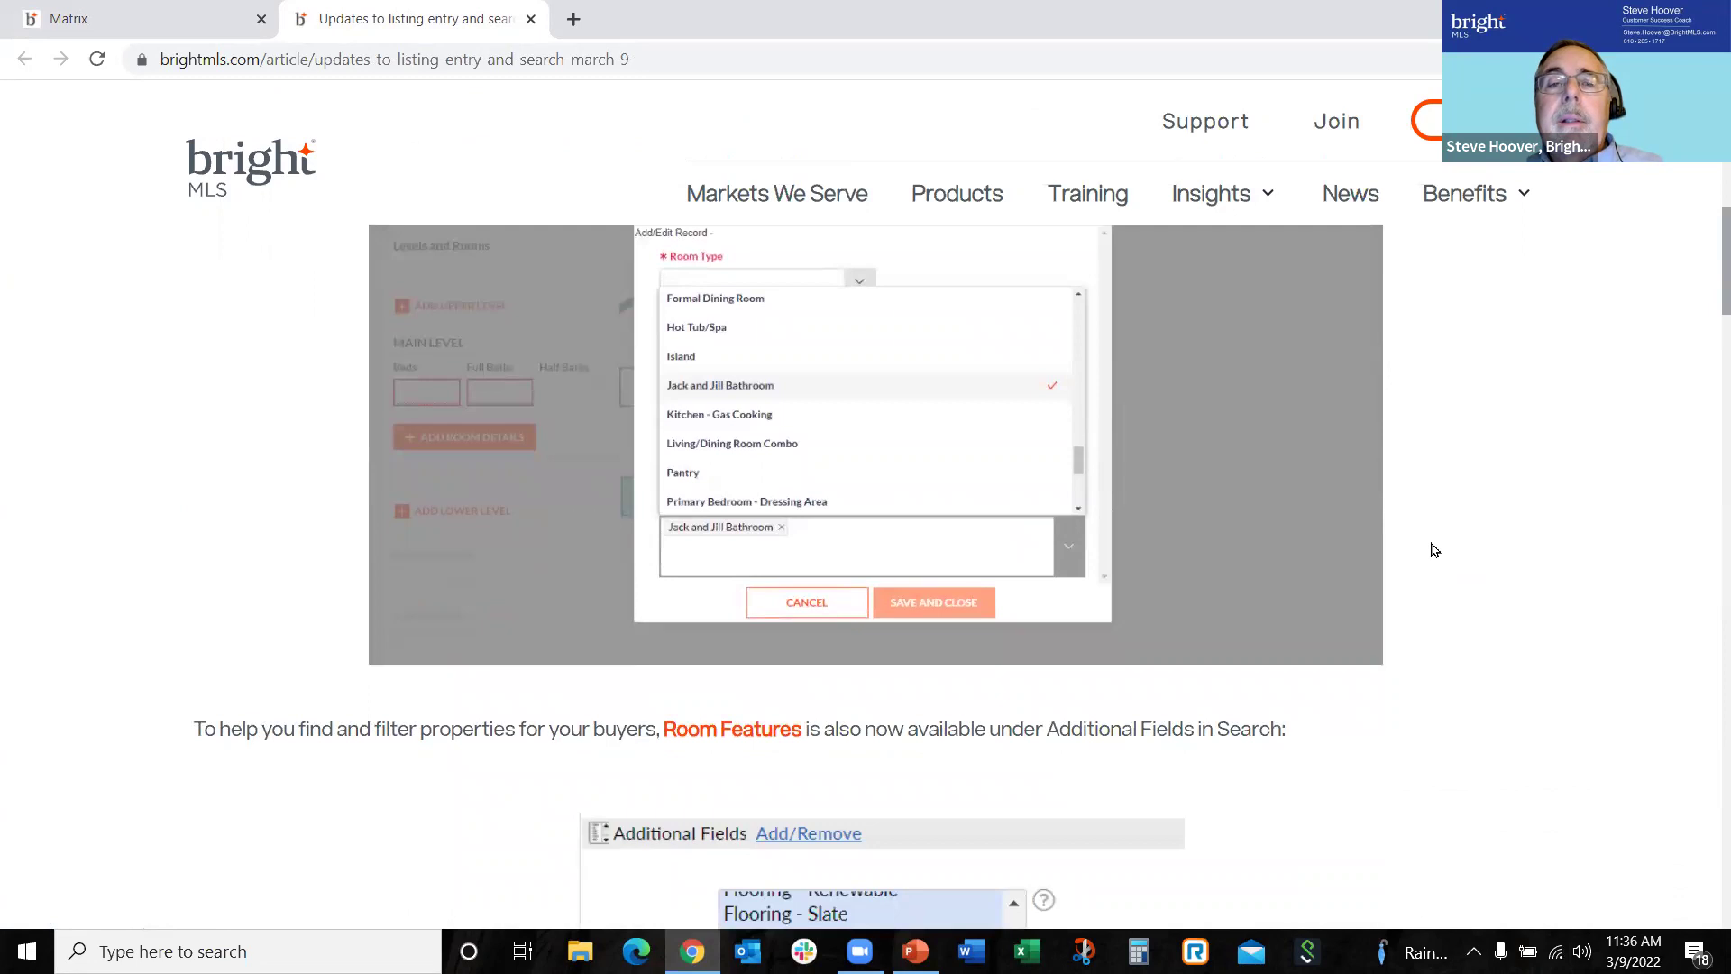
{"action": "scroll", "coordinate": [1432, 547], "scroll_direction": "down", "scroll_amount": 1}
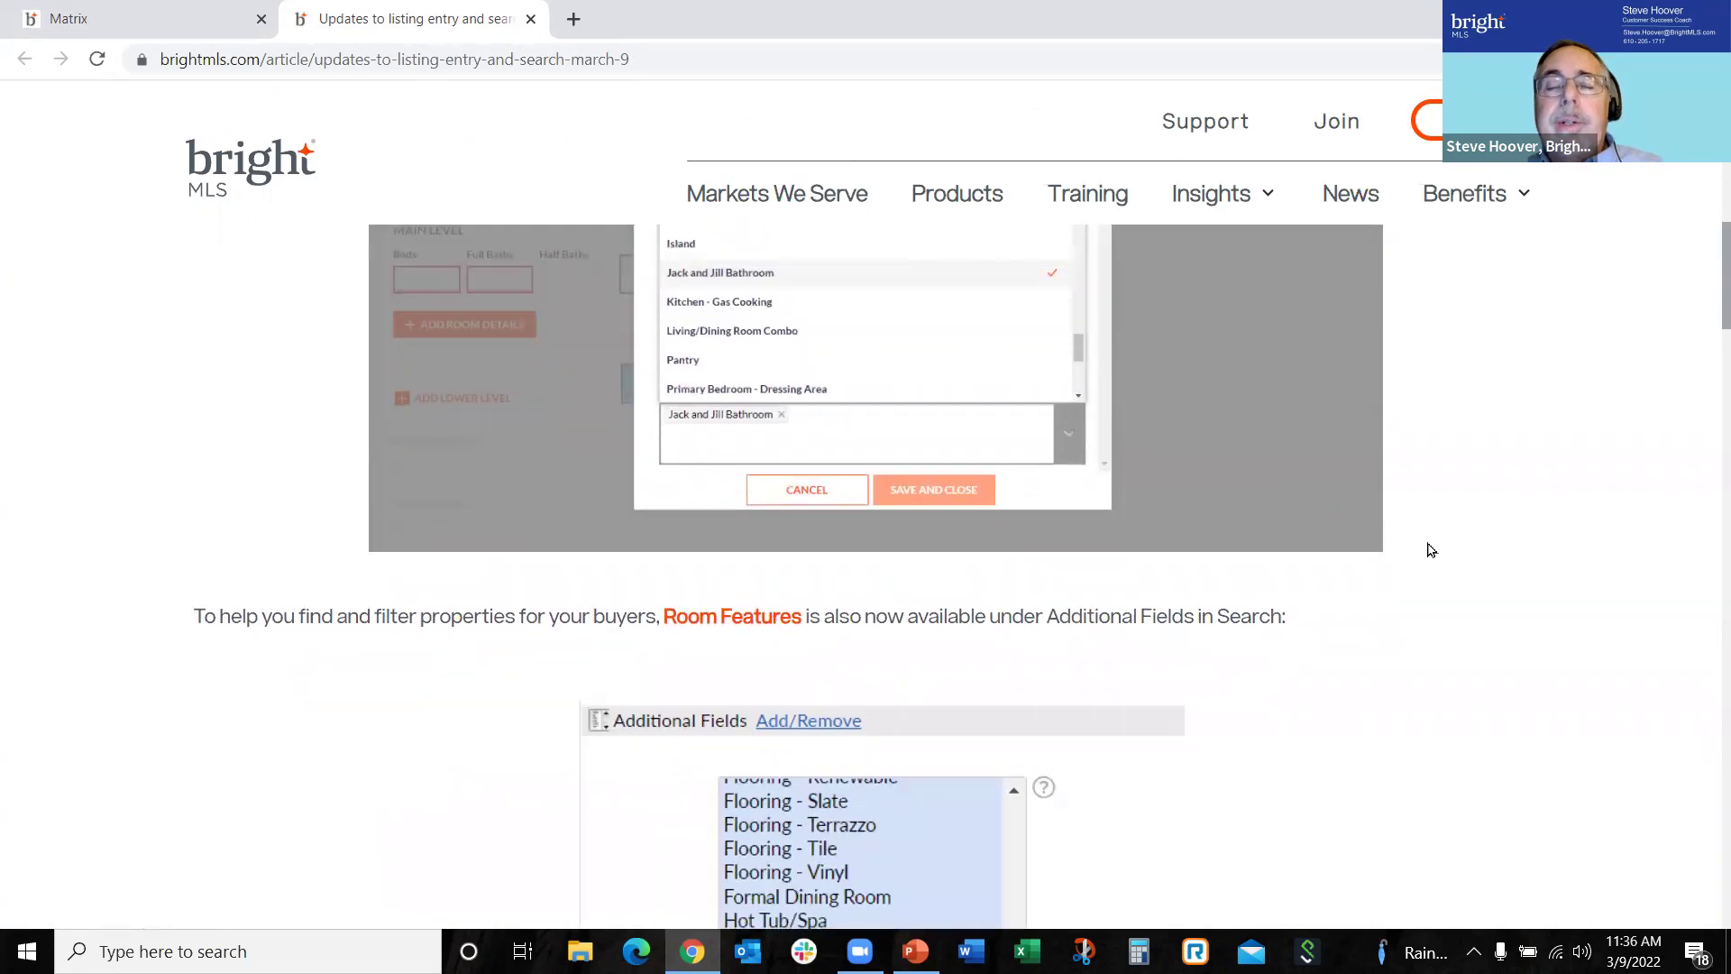
{"action": "scroll", "coordinate": [1431, 548], "scroll_direction": "up", "scroll_amount": 1}
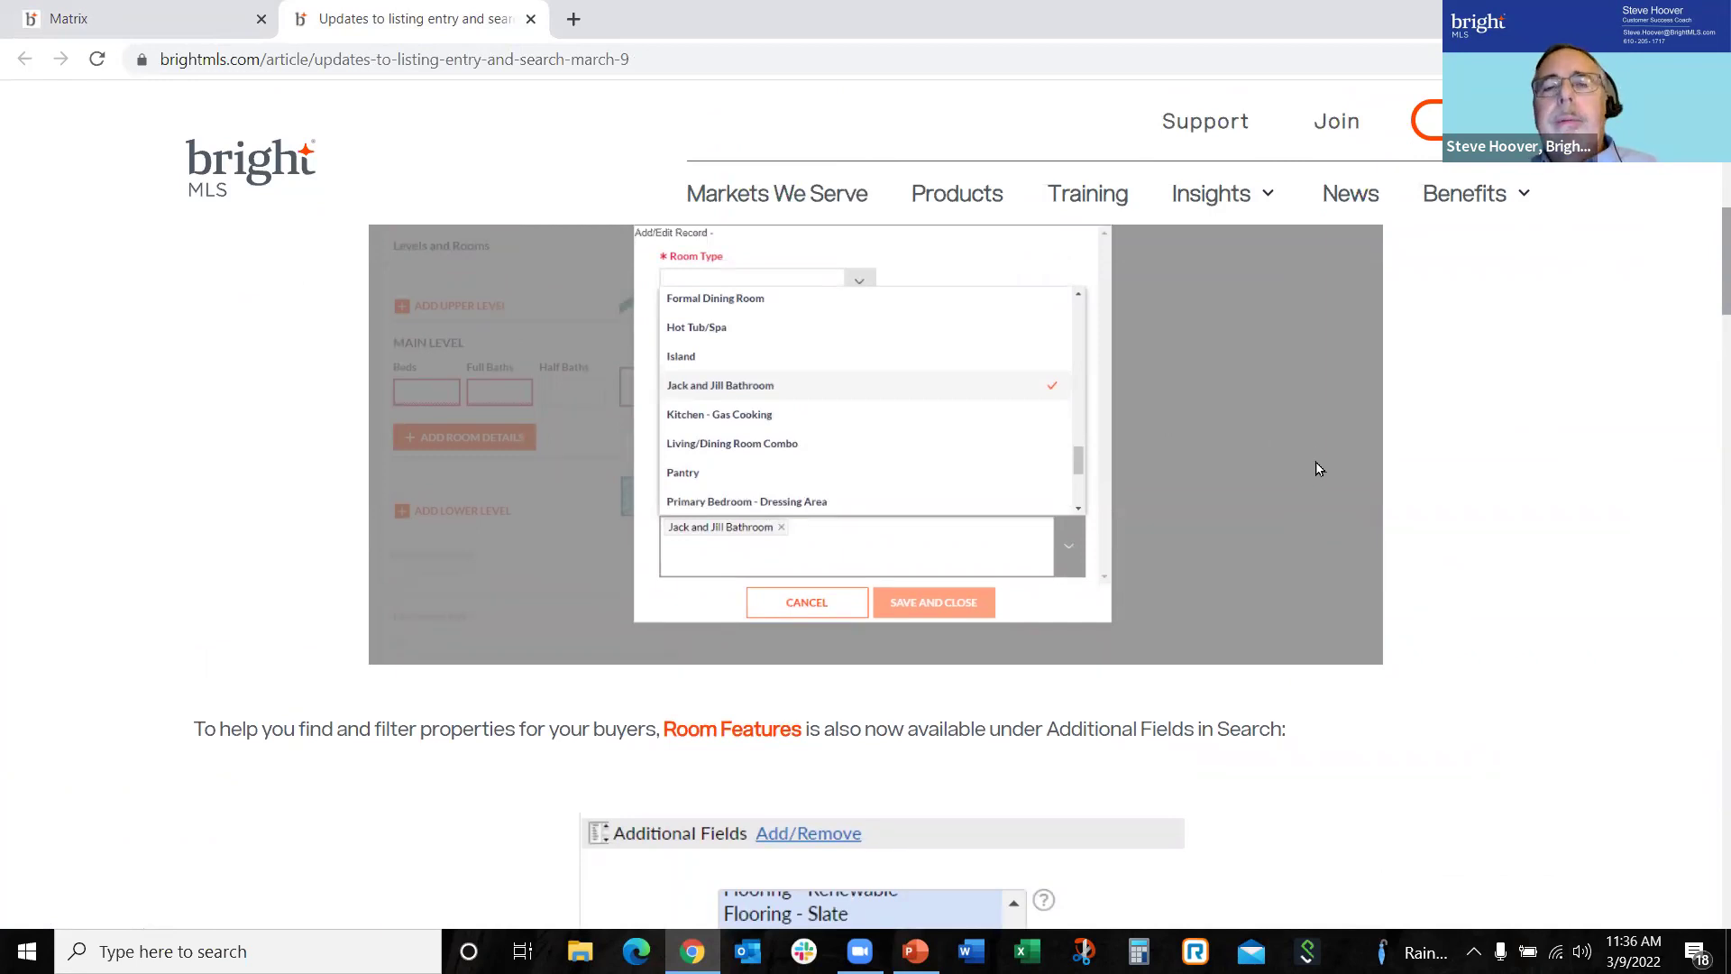
{"action": "scroll", "coordinate": [1306, 471], "scroll_direction": "up", "scroll_amount": 1}
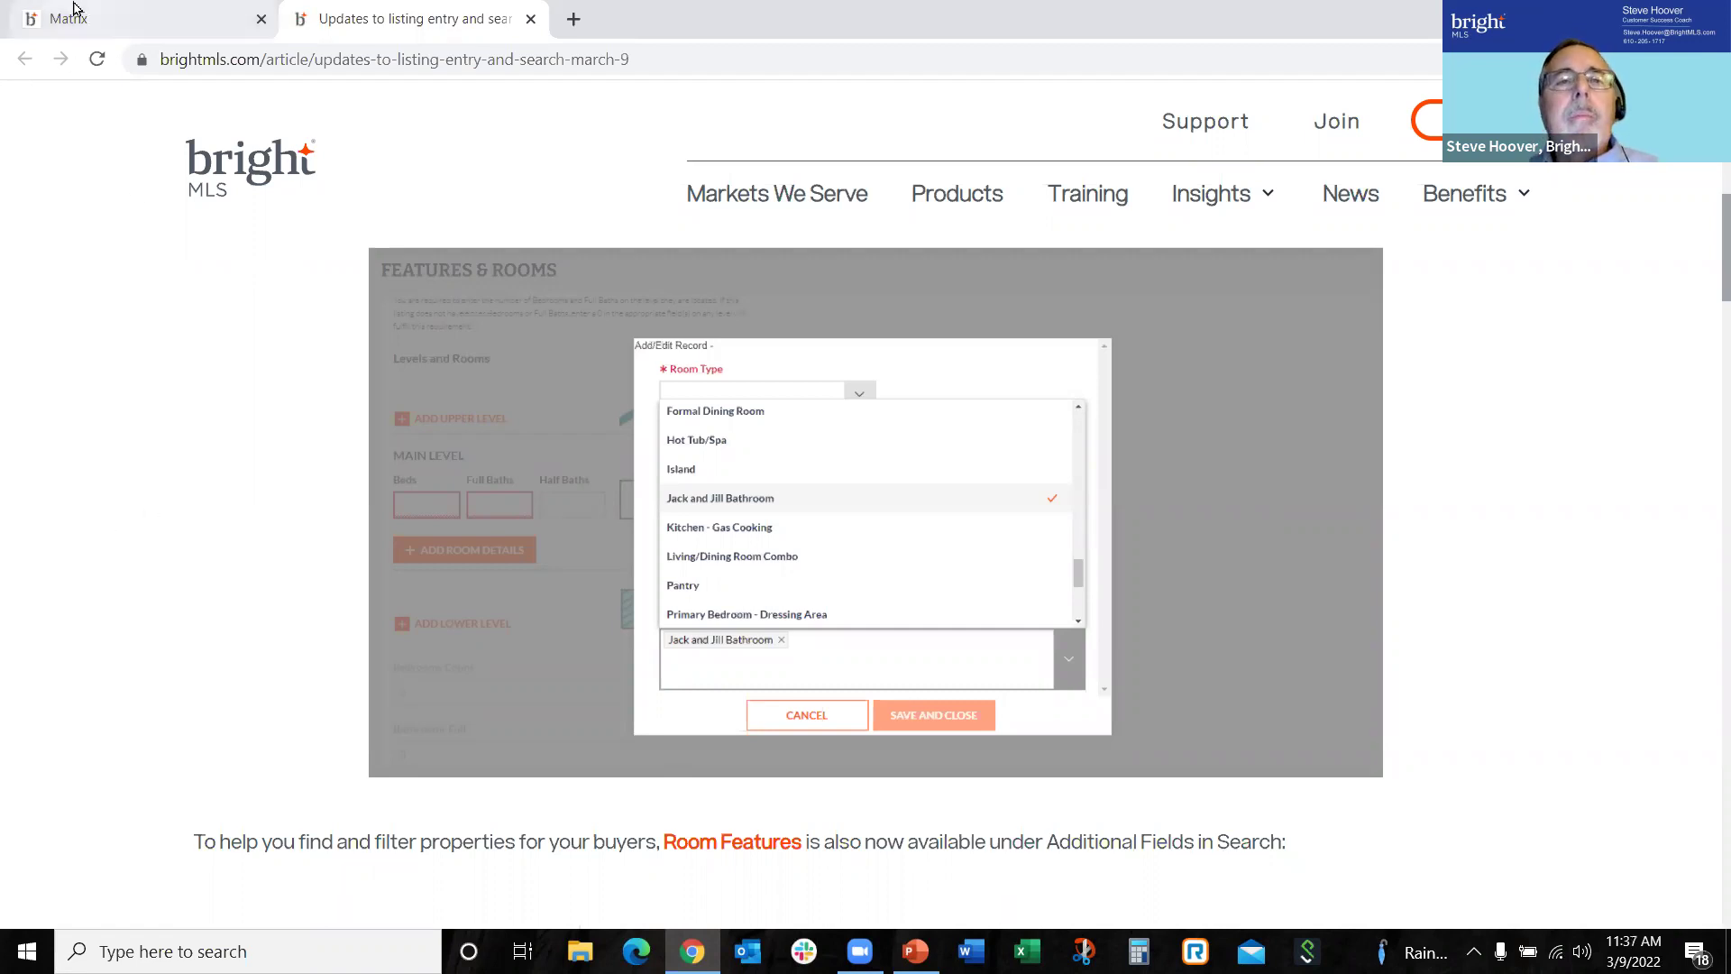
- Return to the Matrix map and open the shape options for the Arundel High area from its marker near Fort Meade
{"action": "left_click", "coordinate": [124, 16]}
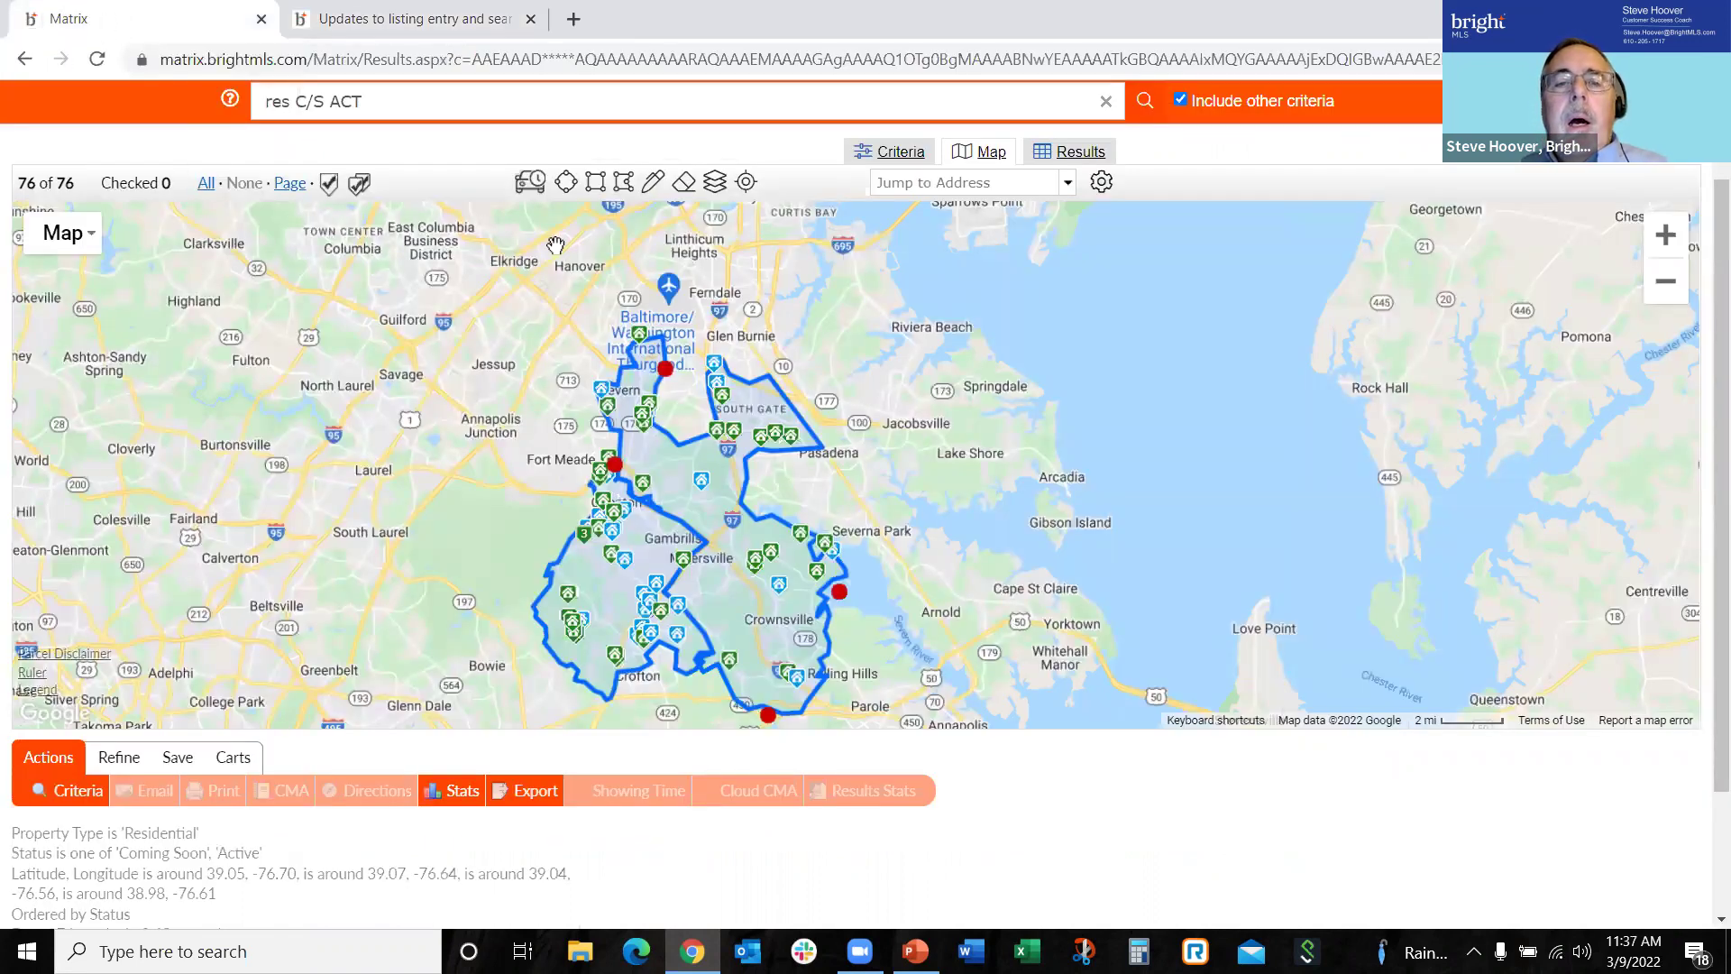
{"action": "left_click", "coordinate": [614, 462]}
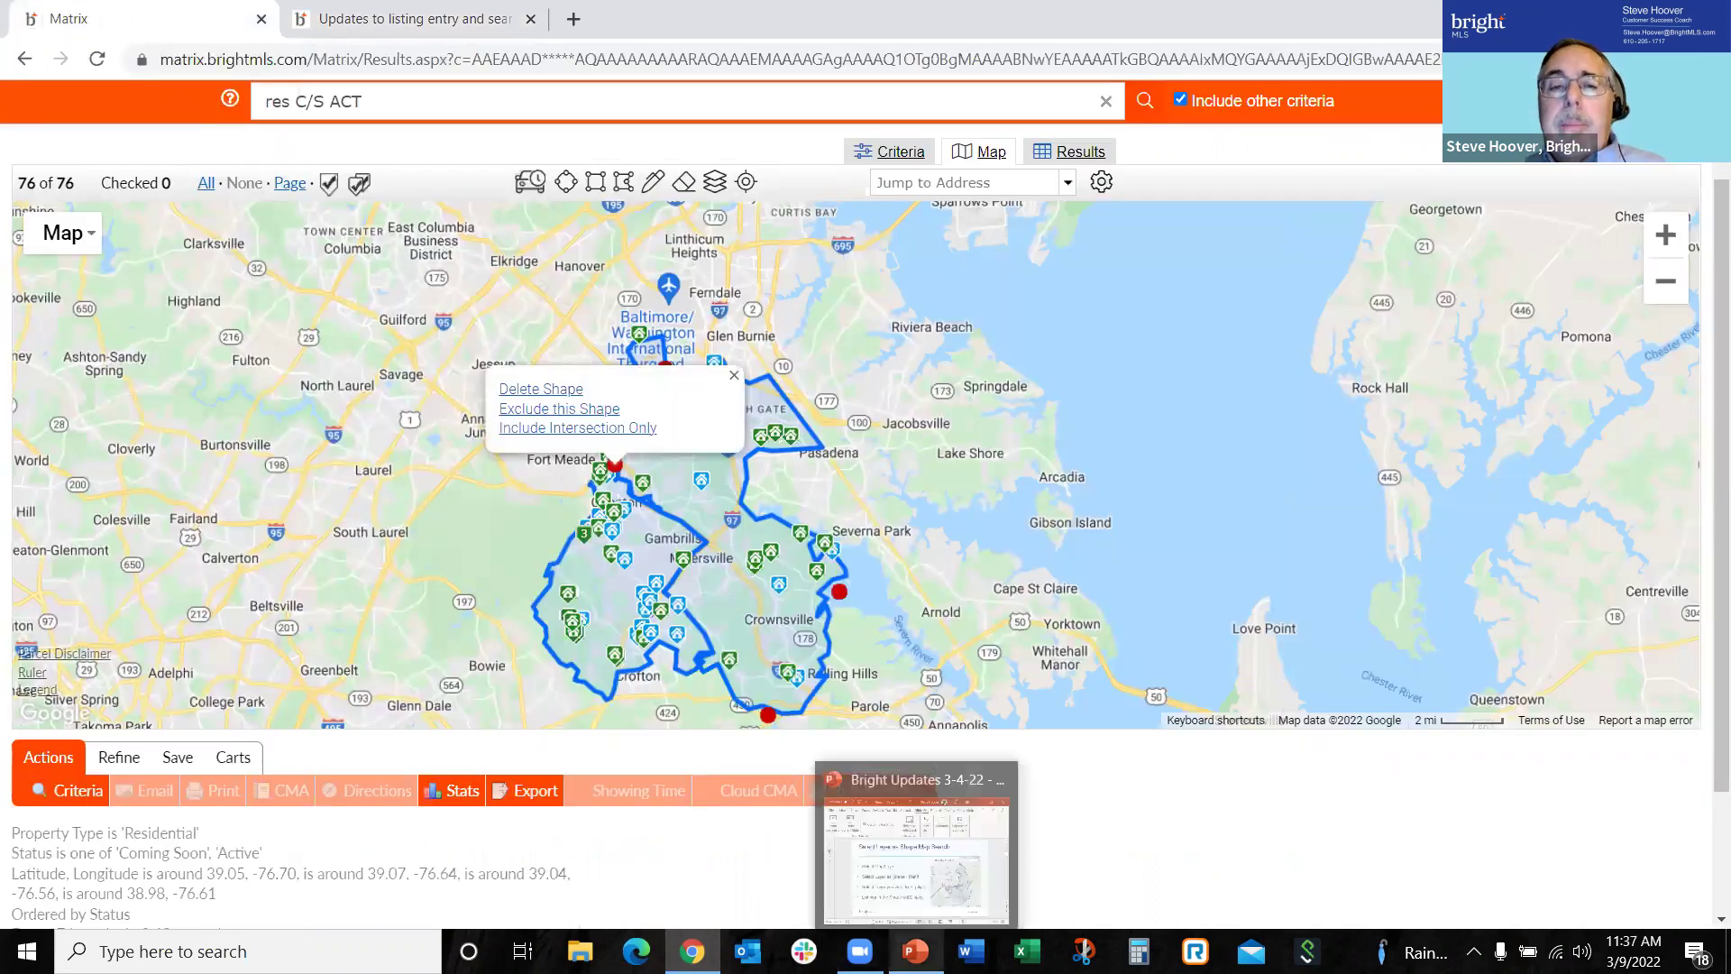
- Switch to the PowerPoint deck, present it from the current slide, and preview the Listing Assistant slide before returning to New Fencing Options
{"action": "left_click", "coordinate": [915, 951]}
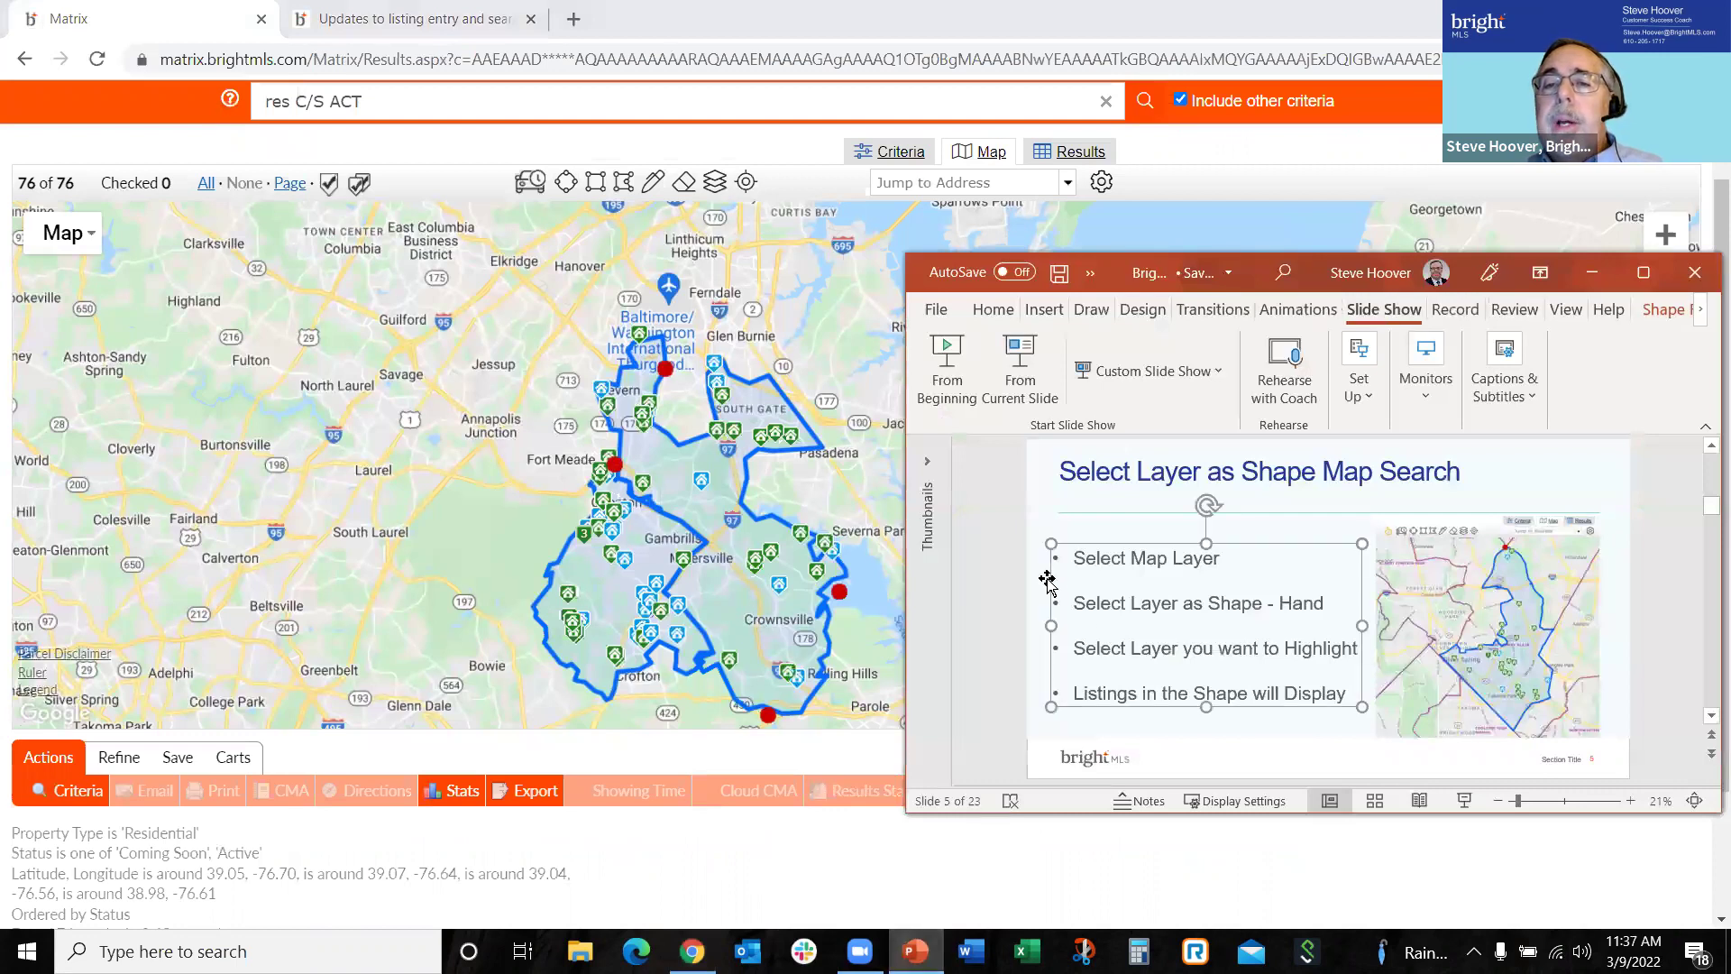
{"action": "left_click", "coordinate": [1007, 366]}
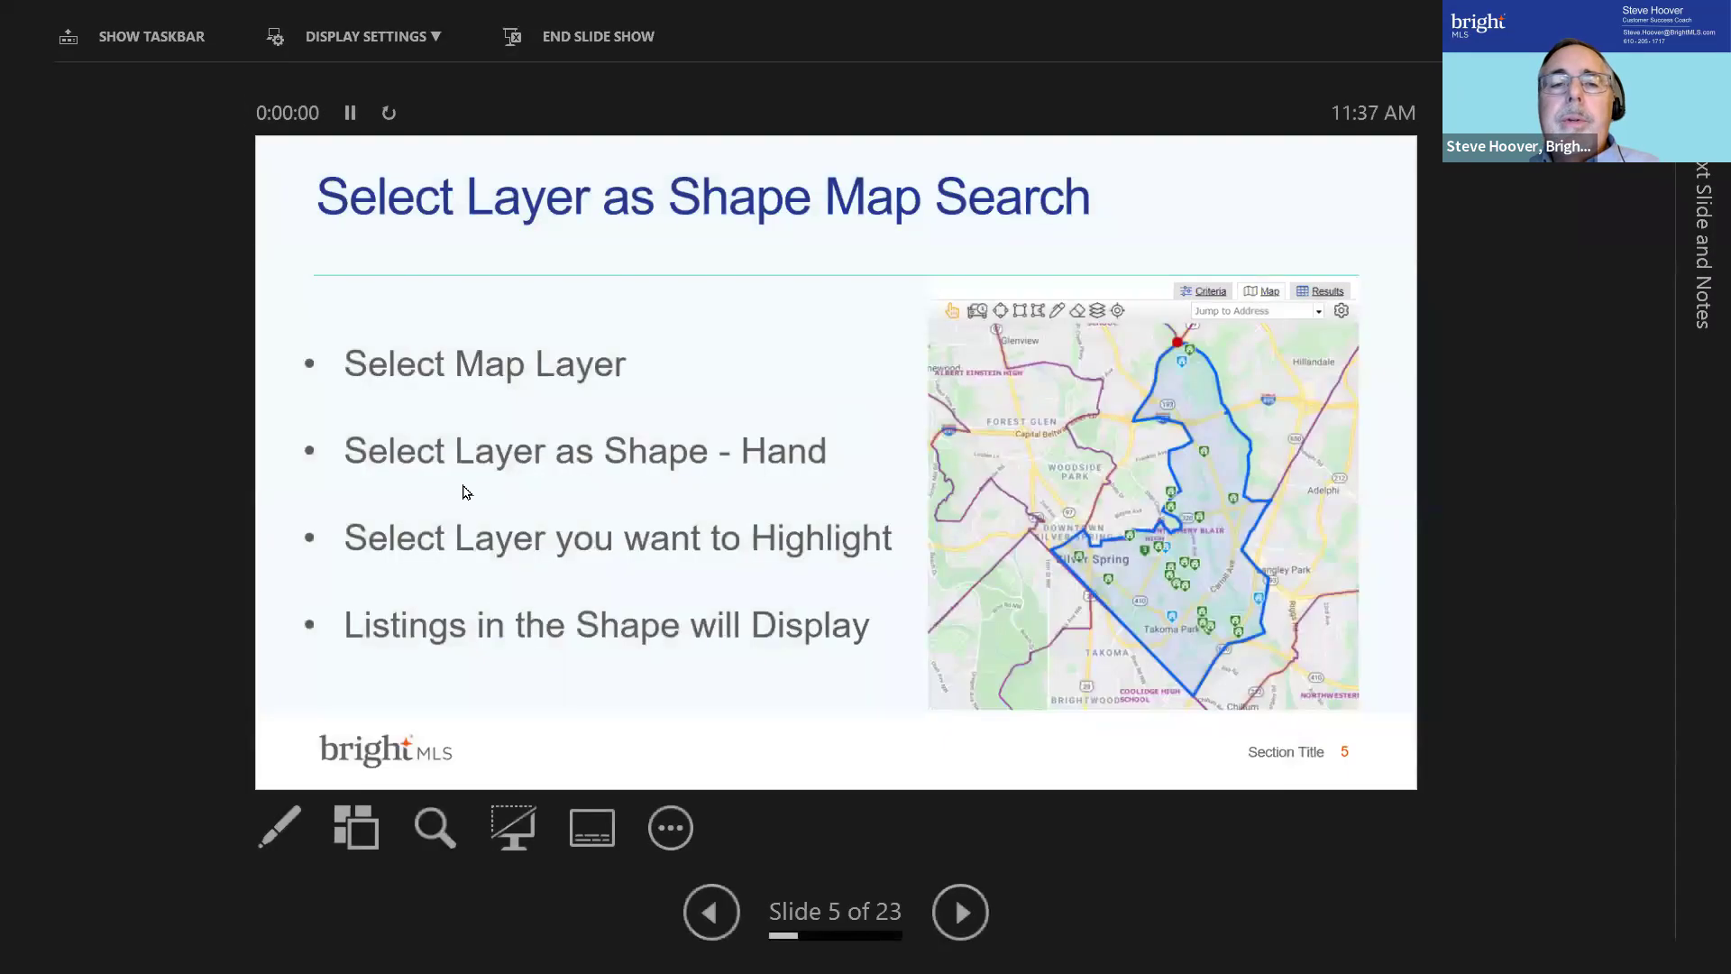
{"action": "key", "text": "Right"}
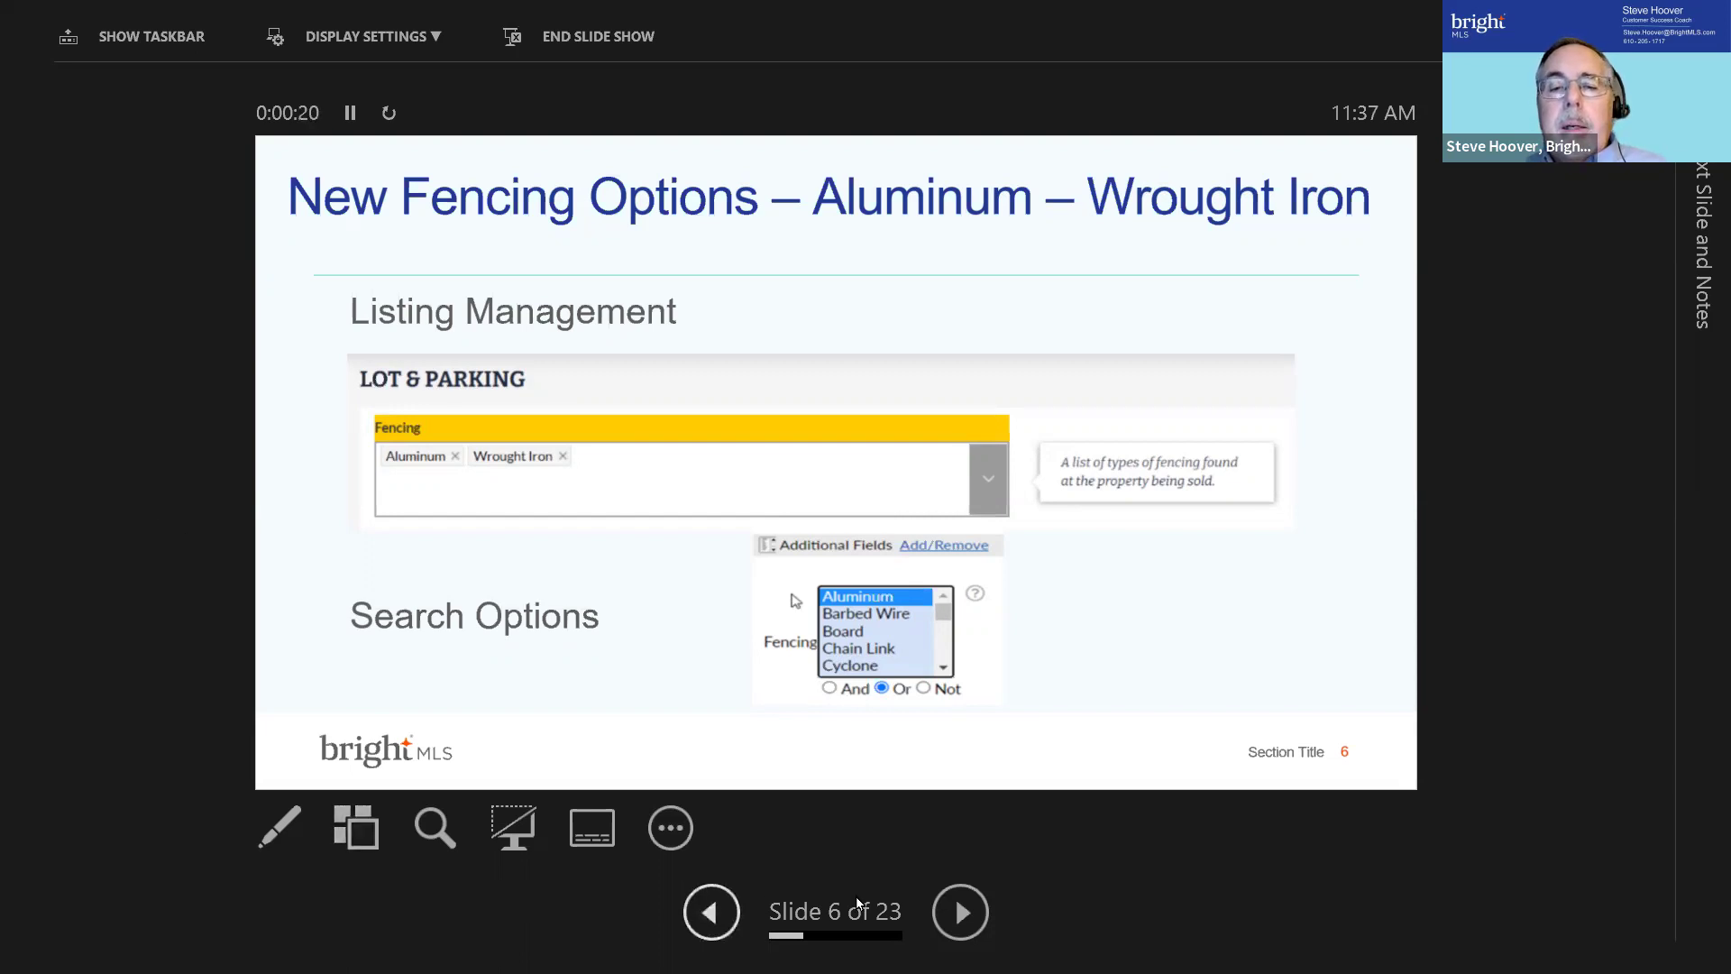
{"action": "left_click", "coordinate": [959, 911]}
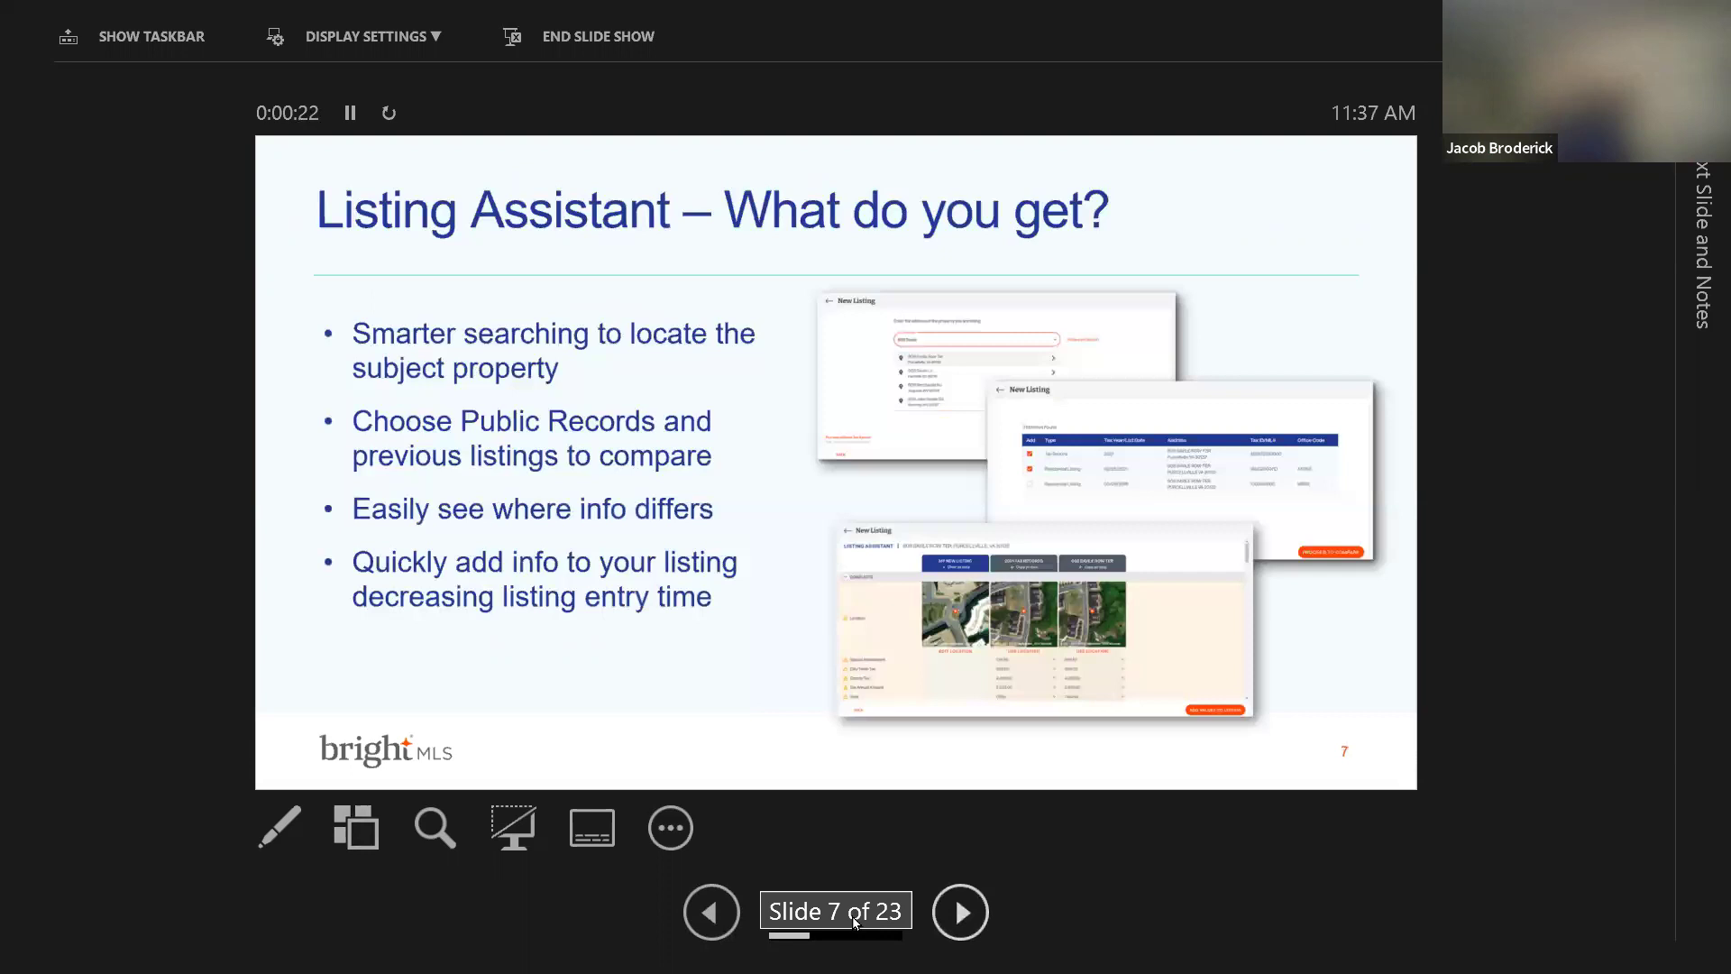
{"action": "left_click", "coordinate": [712, 911]}
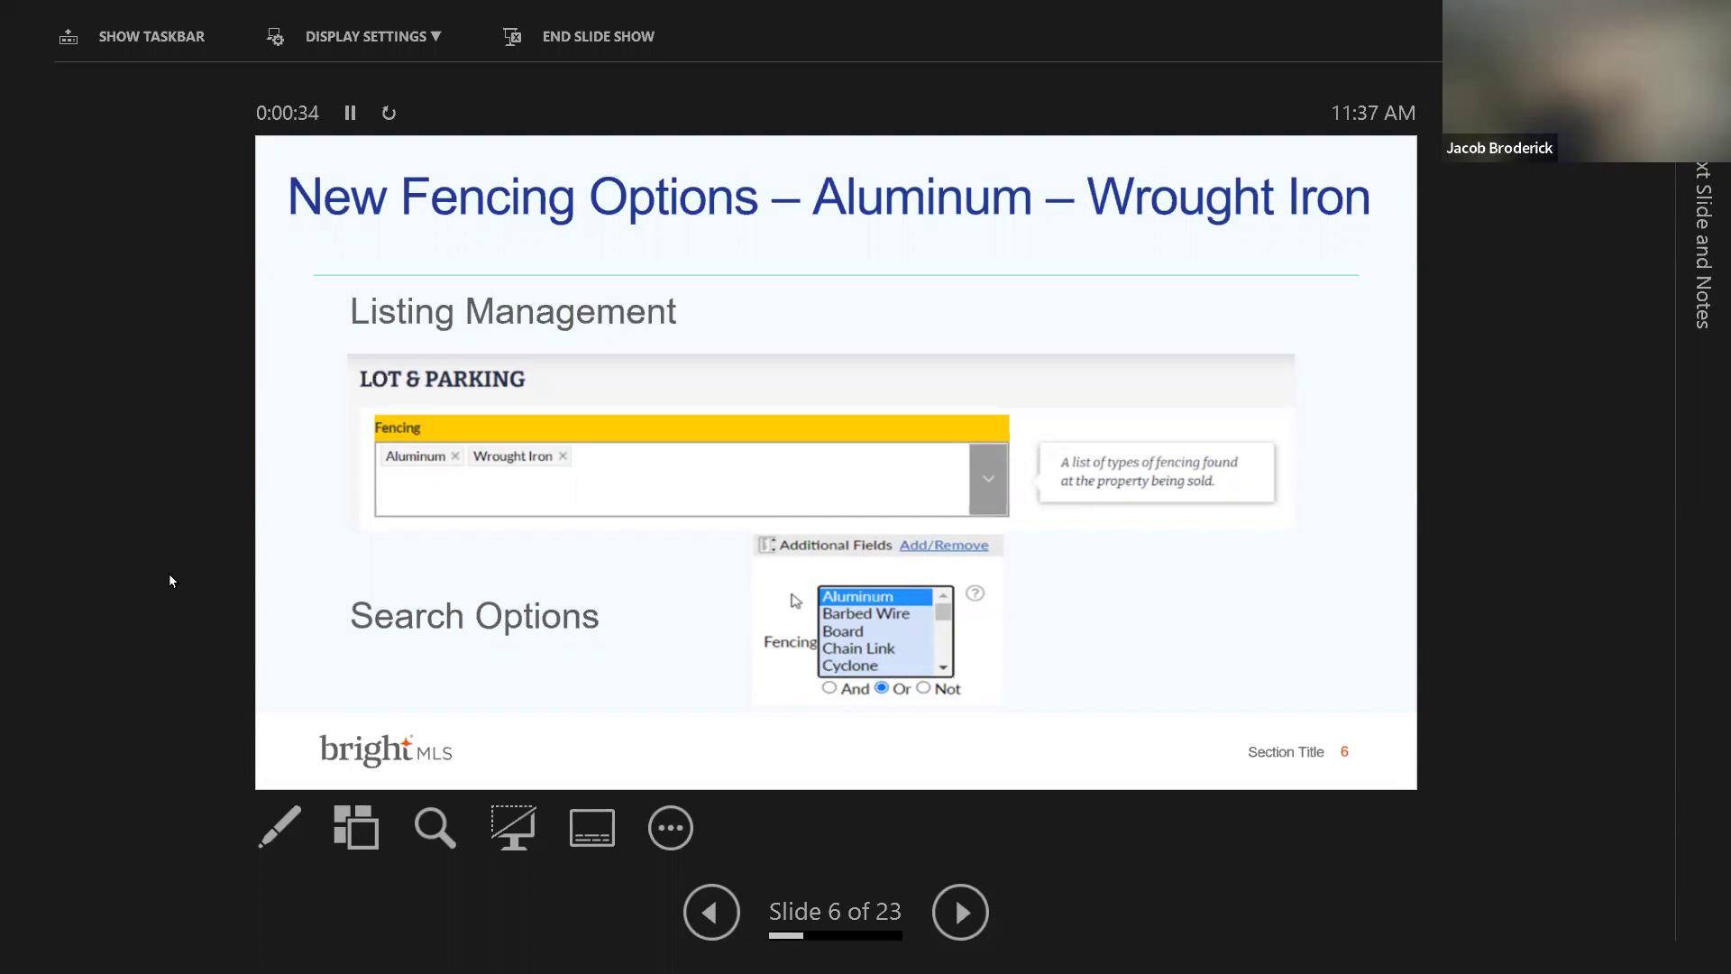
- Exit the slide show, restart it from the New Fencing Options slide, and advance to "Listing Assistant – What do you get?"
{"action": "key", "text": "Escape"}
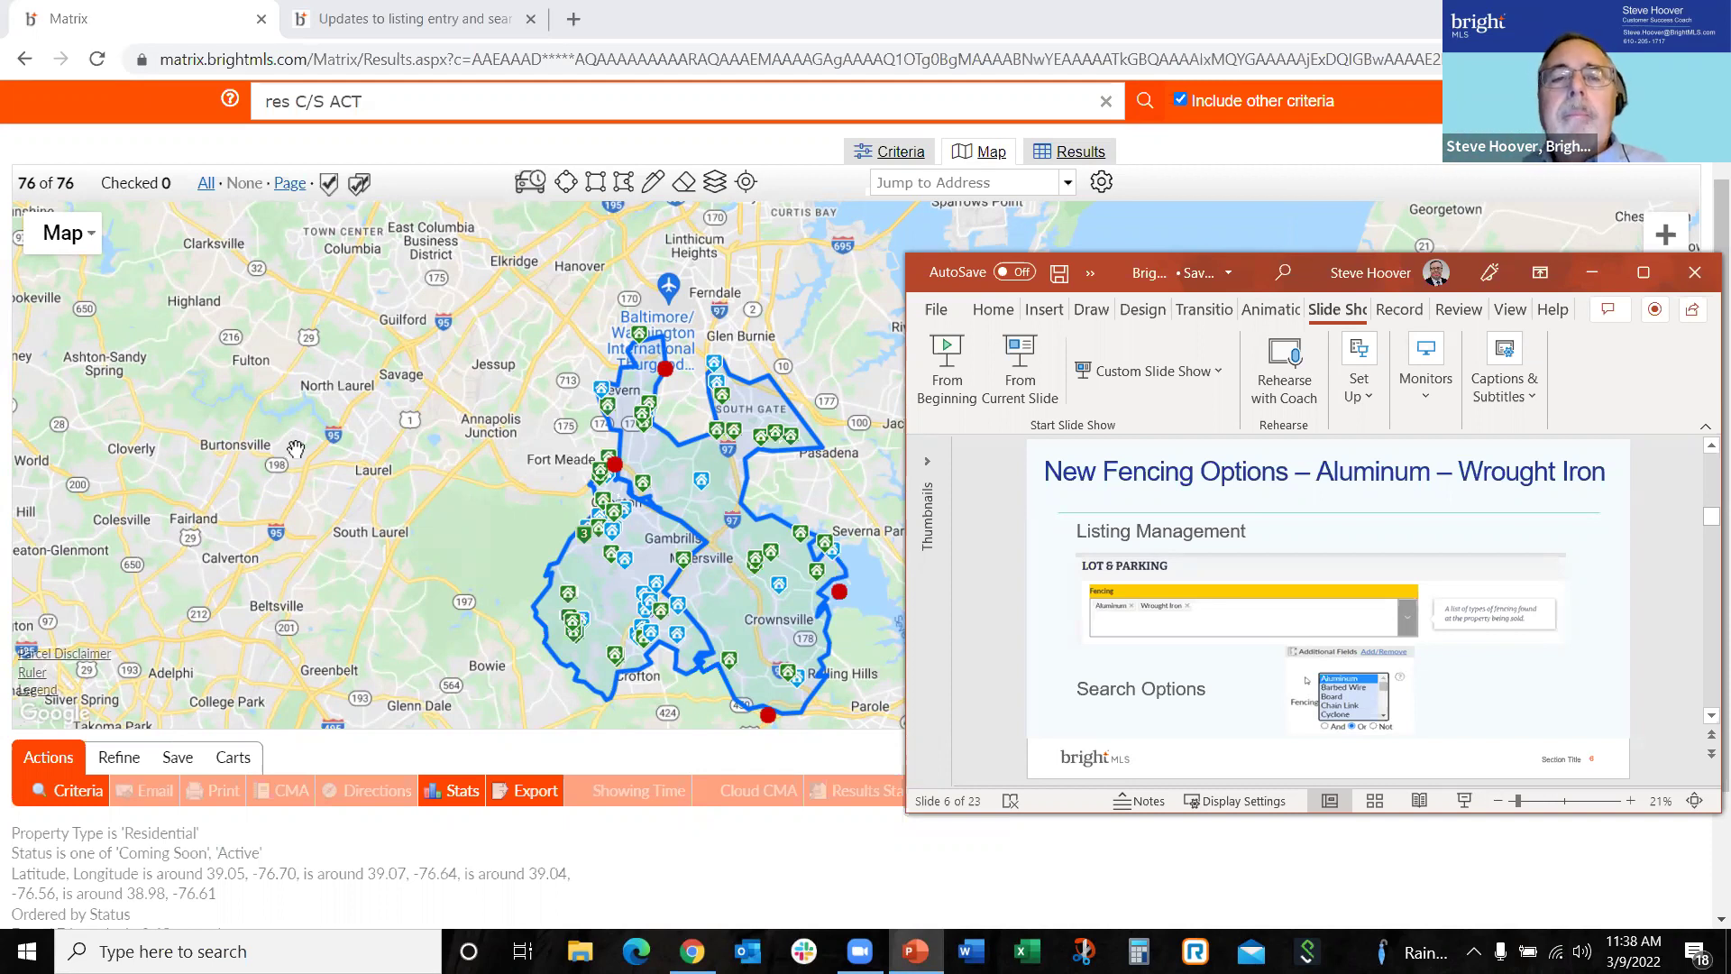
{"action": "left_click", "coordinate": [1043, 377]}
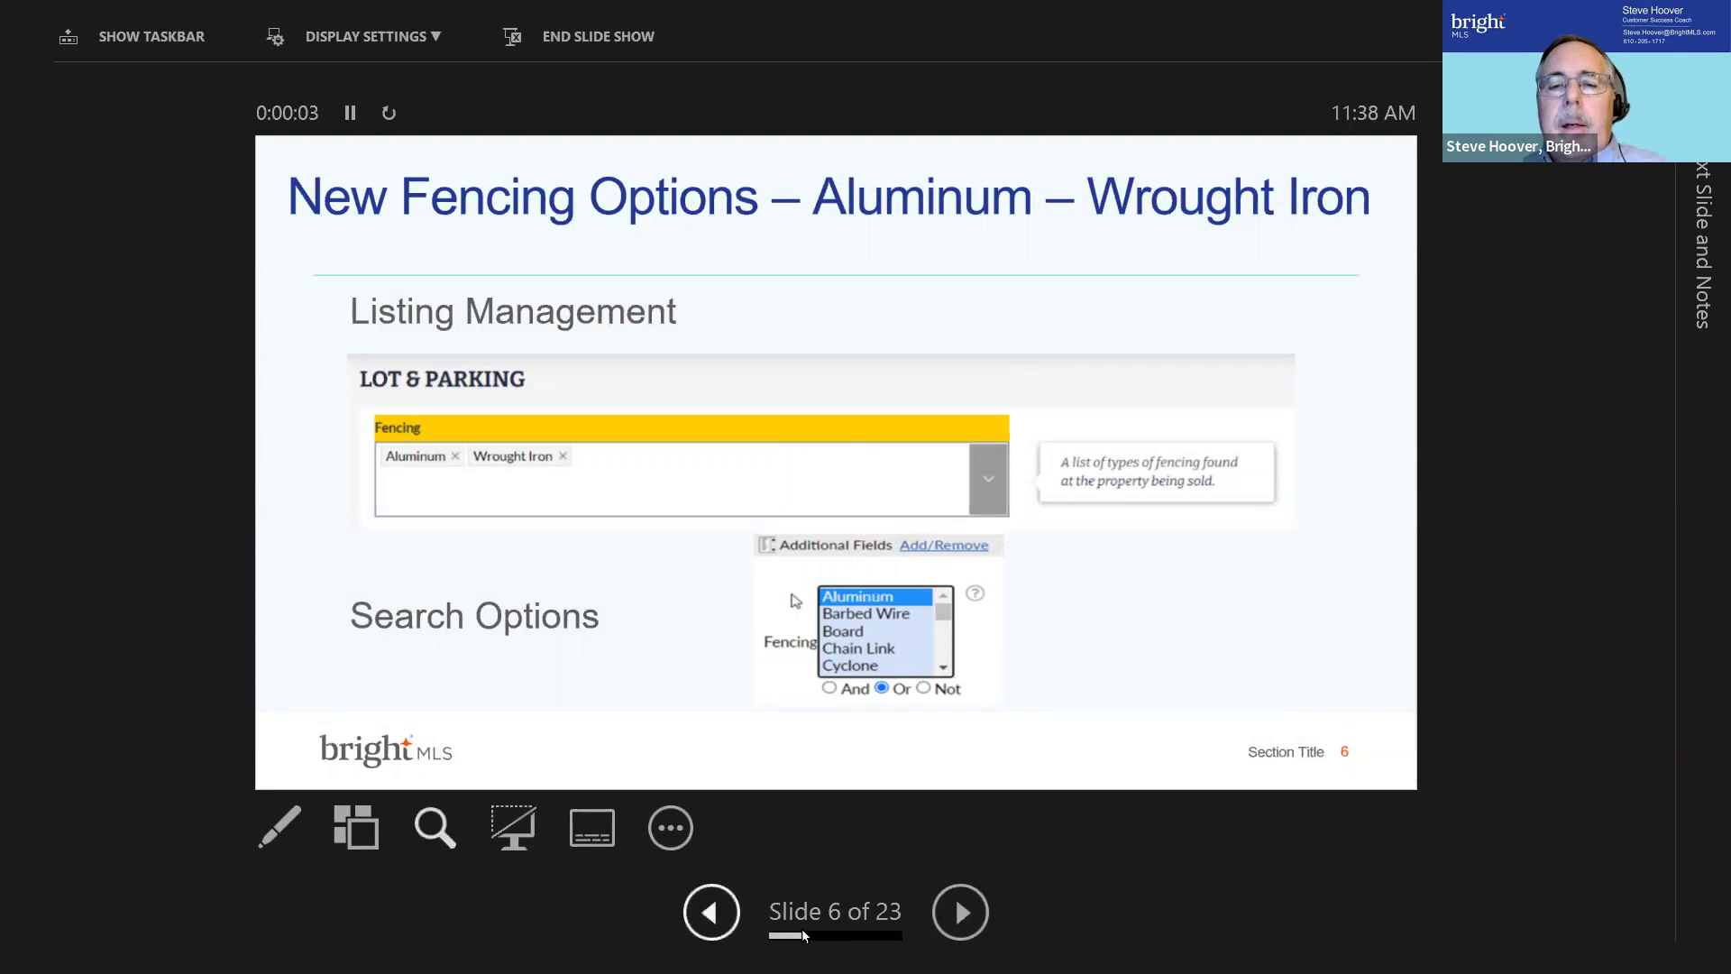
{"action": "left_click", "coordinate": [947, 919]}
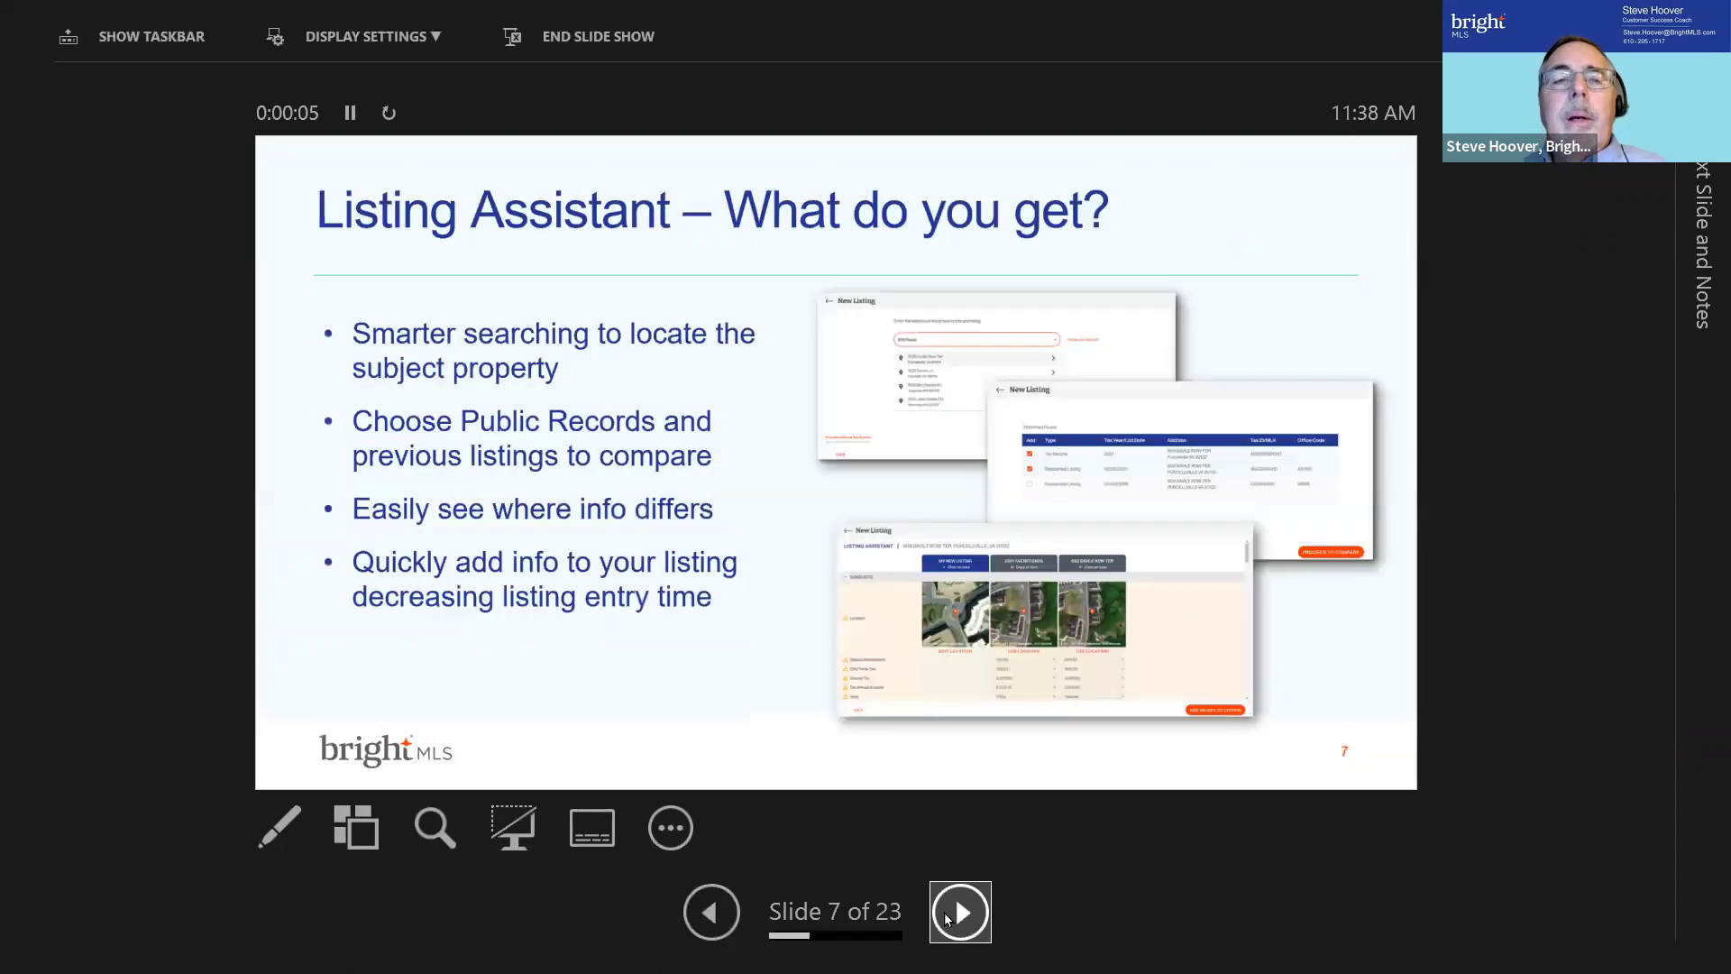